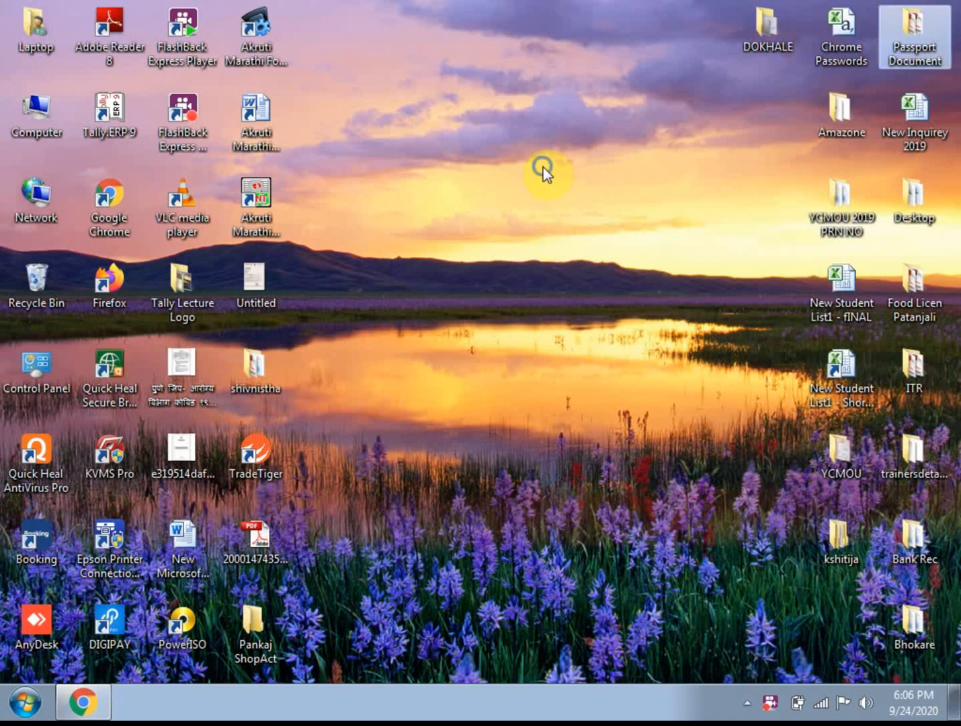
{"action": "right_click", "coordinate": [544, 168]}
{"action": "left_click", "coordinate": [566, 222]}
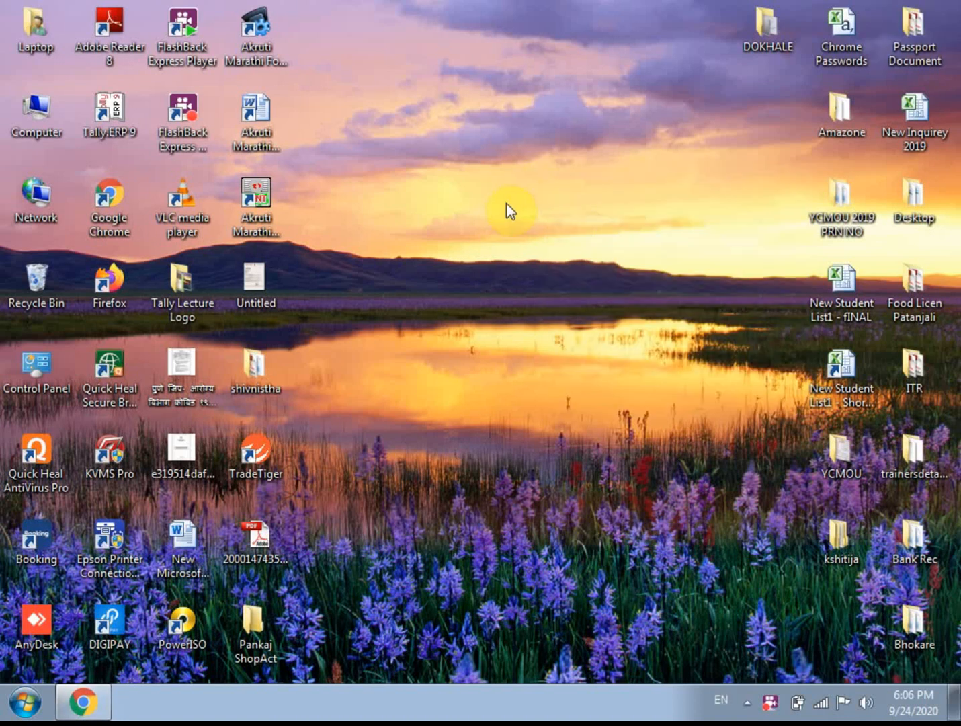
{"action": "right_click", "coordinate": [518, 135]}
{"action": "left_click", "coordinate": [539, 188]}
{"action": "right_click", "coordinate": [488, 126]}
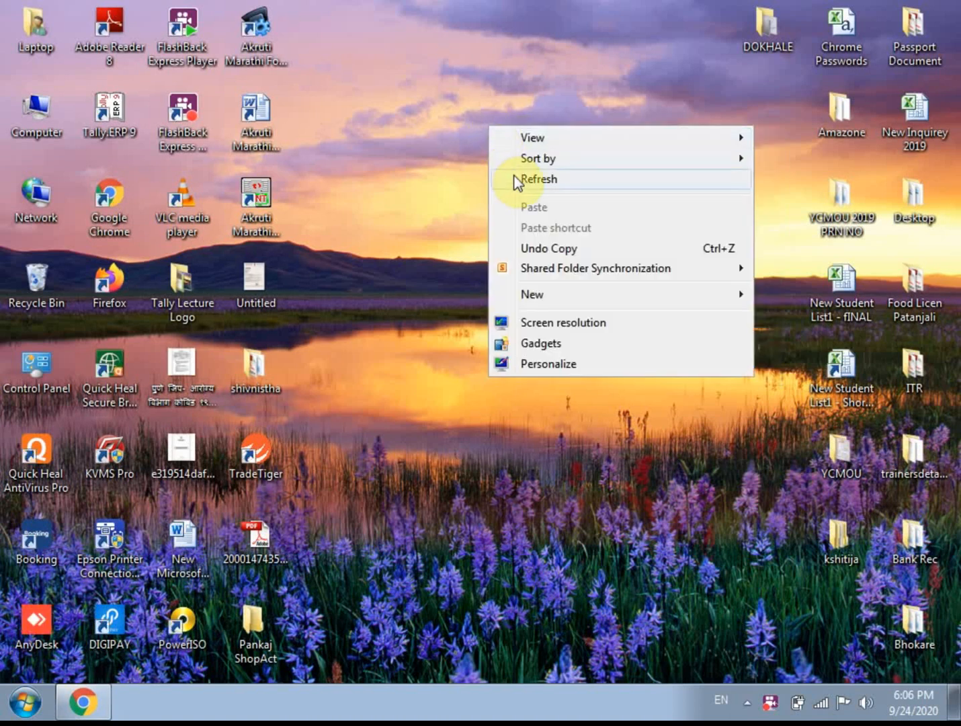
{"action": "left_click", "coordinate": [514, 180]}
{"action": "right_click", "coordinate": [510, 130]}
{"action": "left_click", "coordinate": [536, 185]}
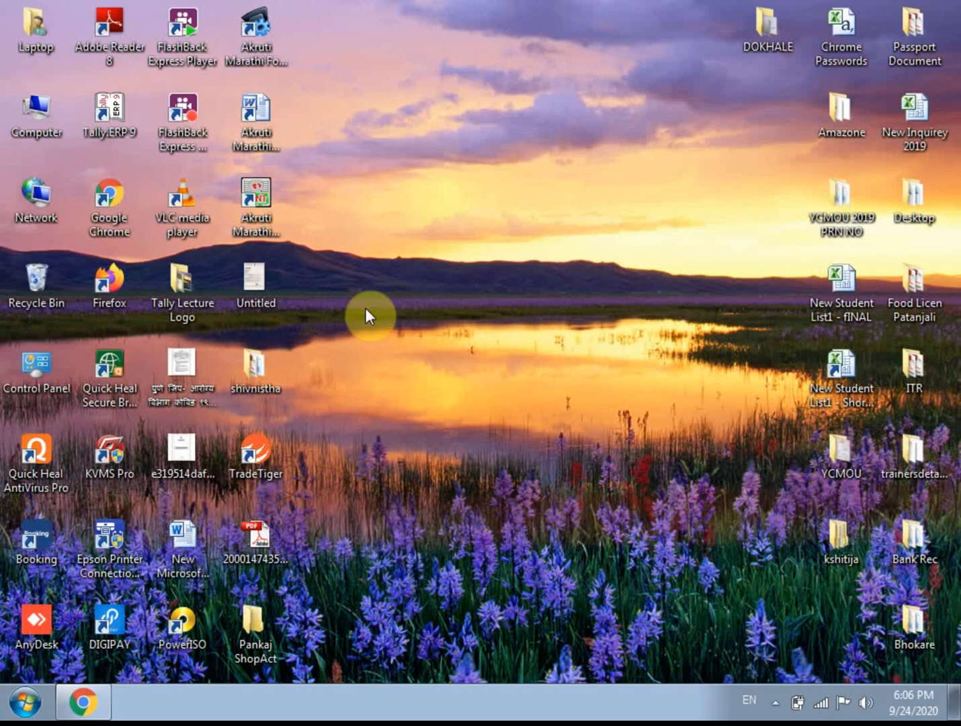
Launch Tally.ERP 9 and choose to work in Educational Mode.
{"action": "double_click", "coordinate": [111, 114]}
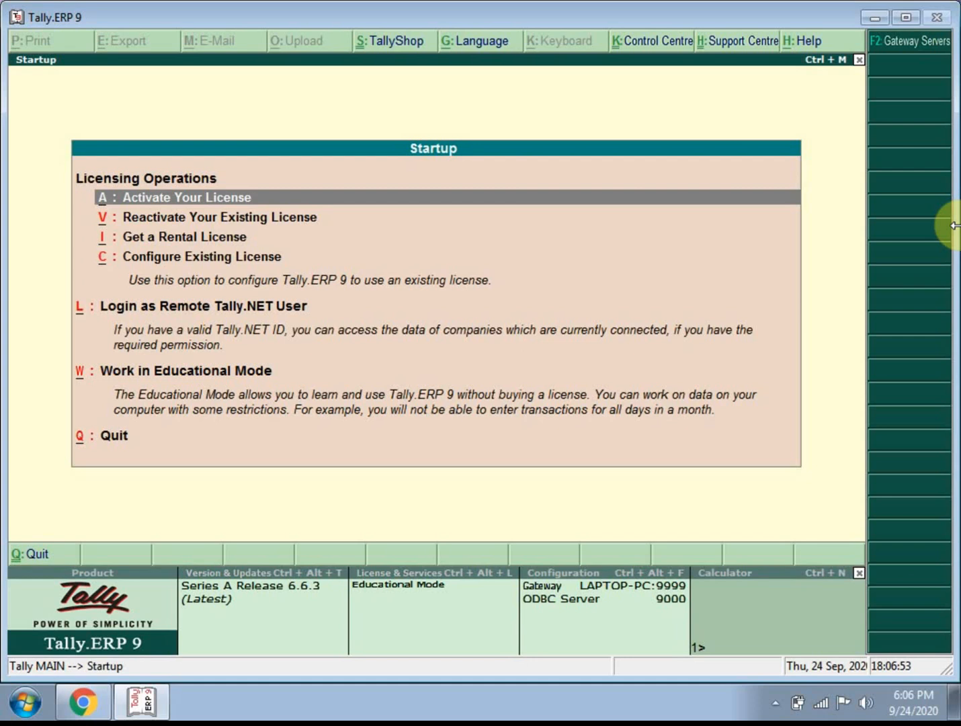
{"action": "key", "text": "Down"}
{"action": "key", "text": "Down"}
{"action": "key", "text": "Down"}
{"action": "key", "text": "Down"}
{"action": "key", "text": "Down"}
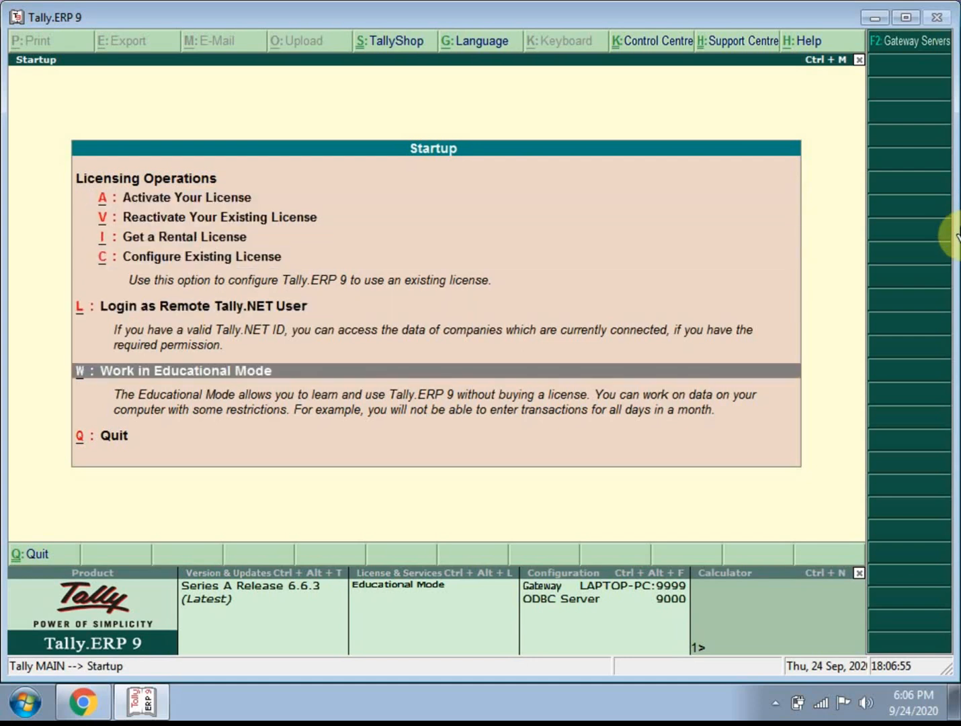
{"action": "key", "text": "Return"}
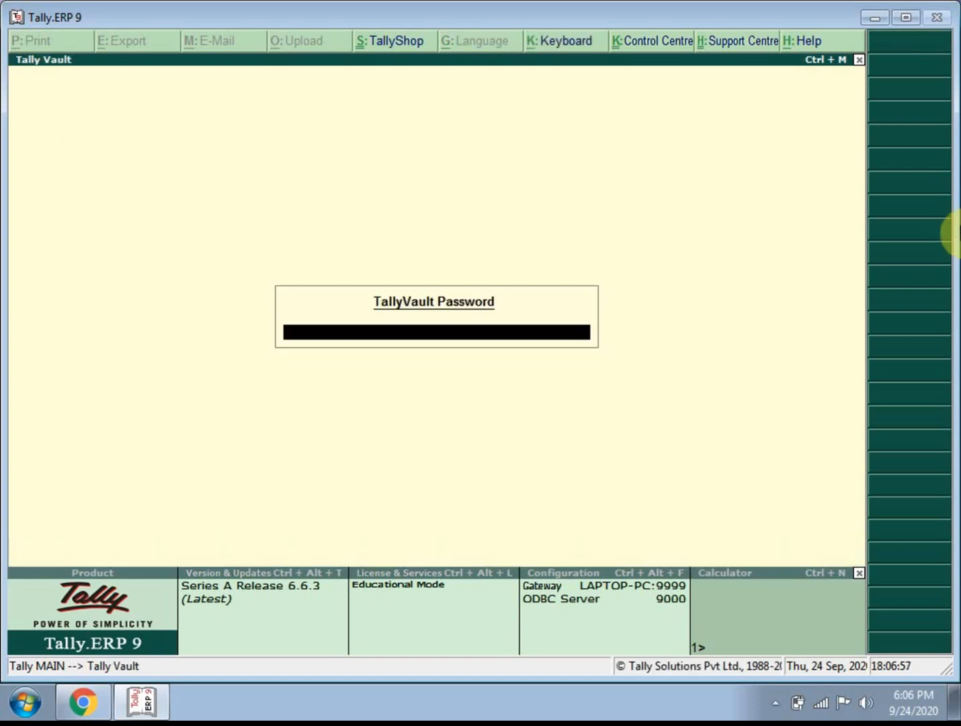
Enter the TallyVault password to unlock the company data.
{"action": "type", "text": "***"}
{"action": "key", "text": "Return"}
{"action": "type", "text": "***"}
{"action": "key", "text": "Return"}
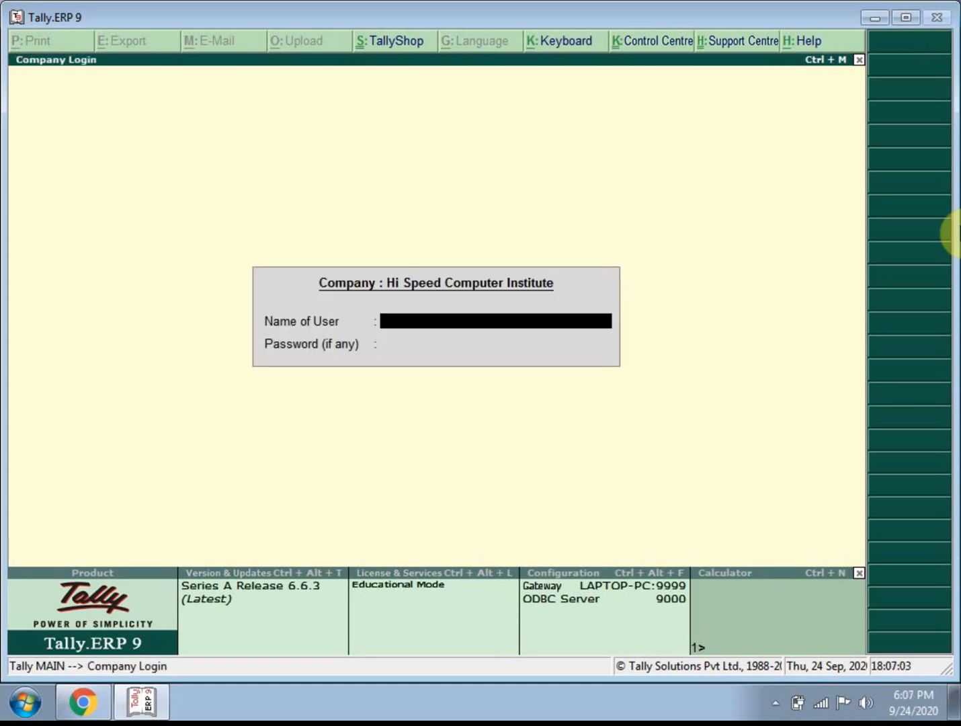
Log in to the company Hi Speed Computer Institute with the user name and account password.
{"action": "type", "text": "dilip"}
{"action": "key", "text": "Return"}
{"action": "type", "text": "*"}
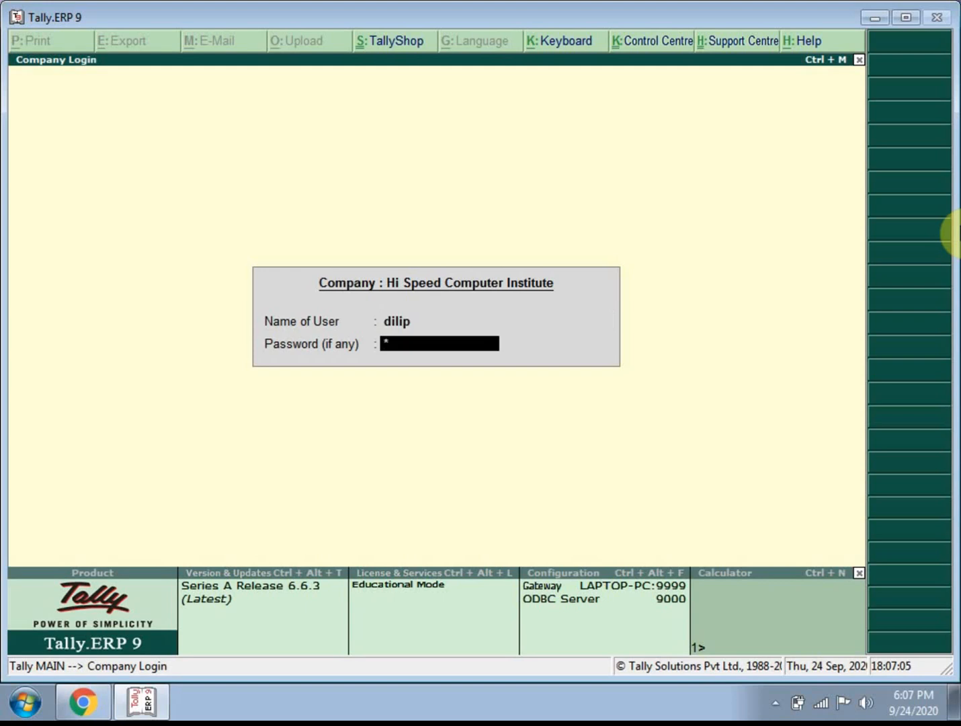
{"action": "type", "text": "**"}
{"action": "key", "text": "Return"}
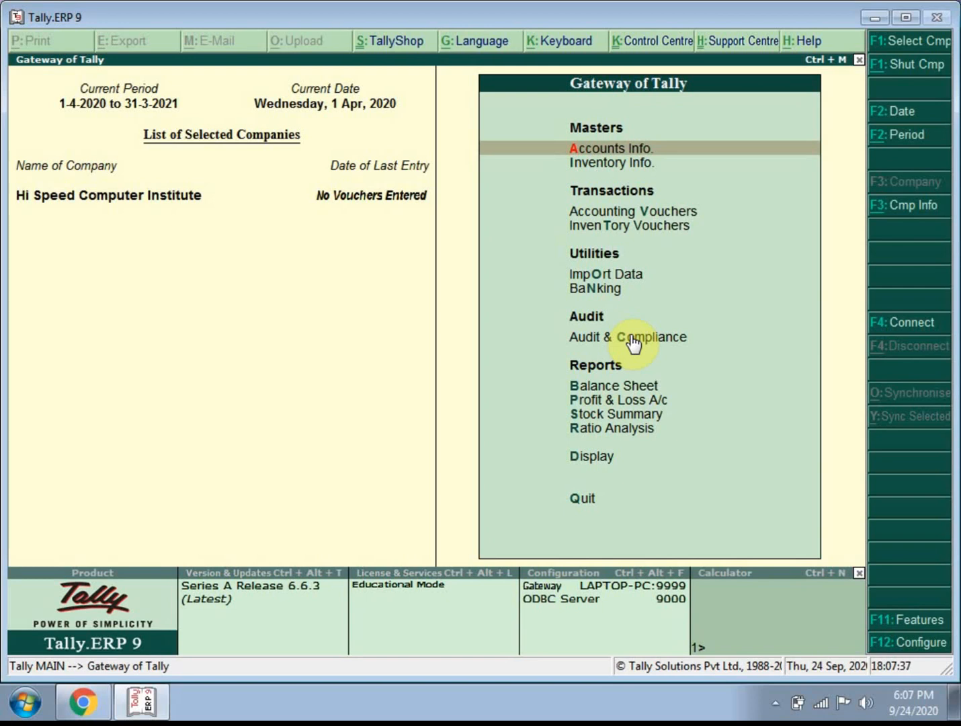
Open the multiple-ledger display for All Items from the accounts masters.
{"action": "key", "text": "Return"}
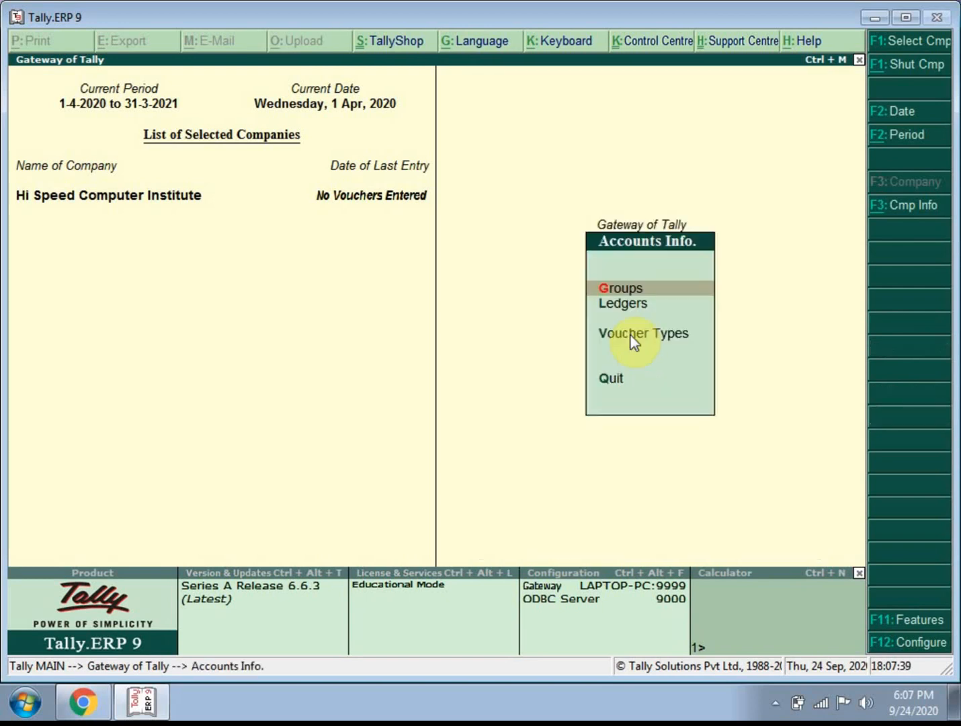
{"action": "key", "text": "Down"}
{"action": "key", "text": "Return"}
{"action": "key", "text": "Down"}
{"action": "key", "text": "Down"}
{"action": "key", "text": "Down"}
{"action": "key", "text": "Down"}
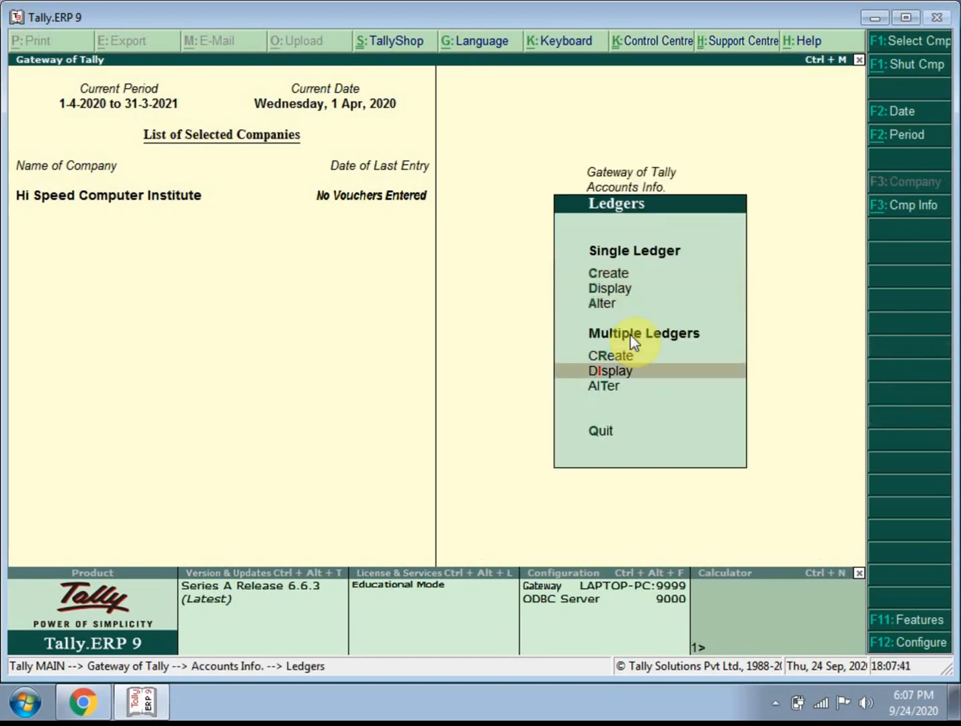
{"action": "key", "text": "Return"}
{"action": "key", "text": "Return"}
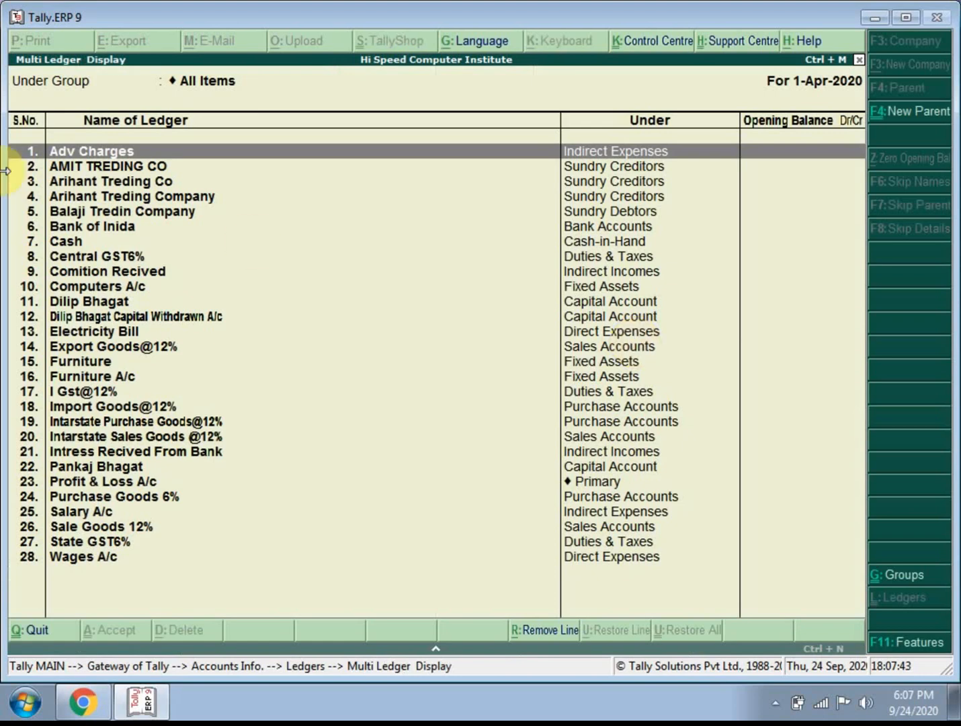
Examine the creditor, purchase, sales, import and export ledgers and their parent groups, and return to the Gateway of Tally.
{"action": "left_click", "coordinate": [122, 185]}
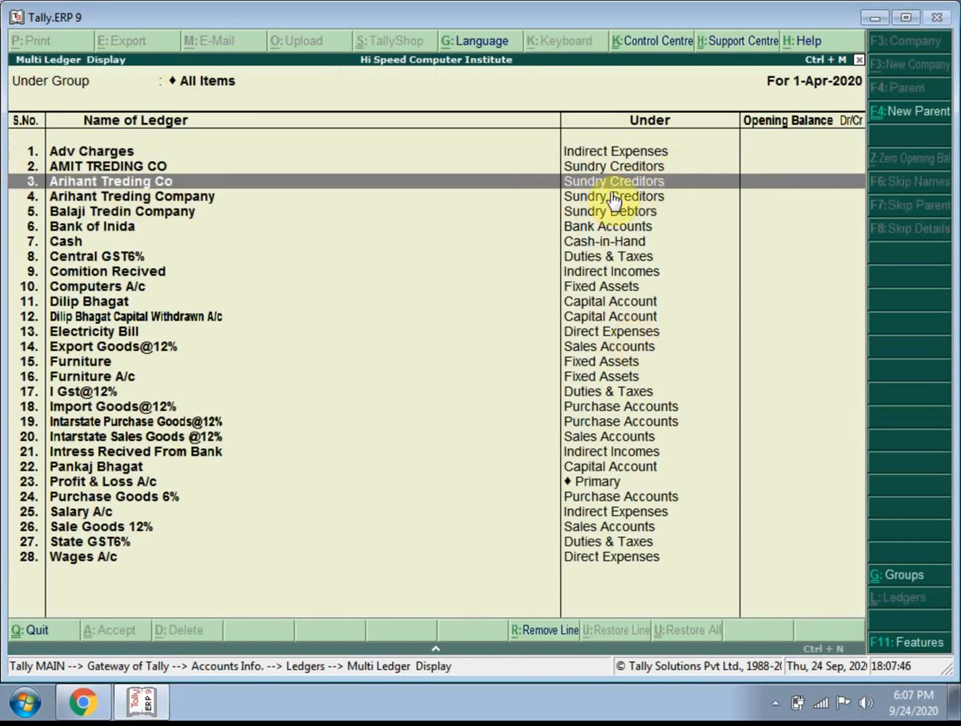
{"action": "left_click", "coordinate": [152, 347]}
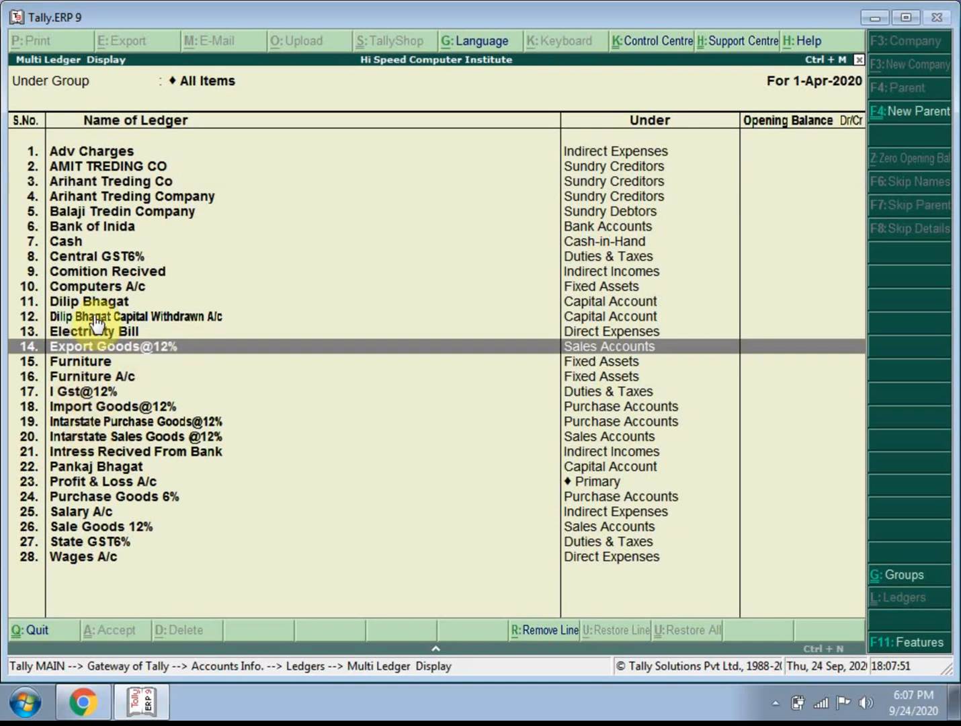
{"action": "left_click", "coordinate": [82, 498]}
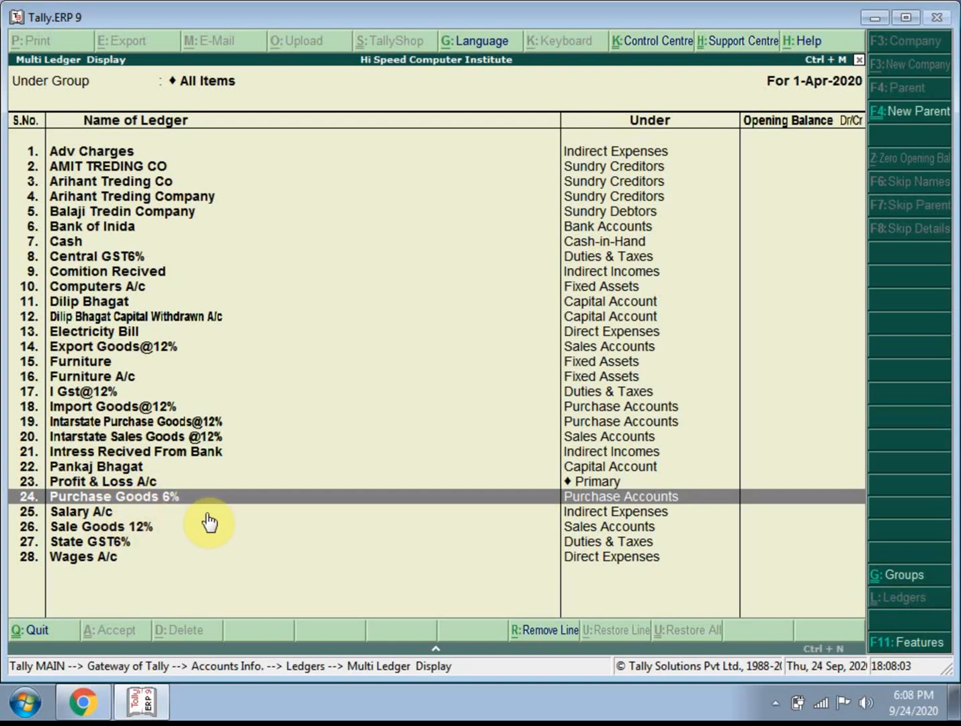
{"action": "left_click", "coordinate": [124, 527]}
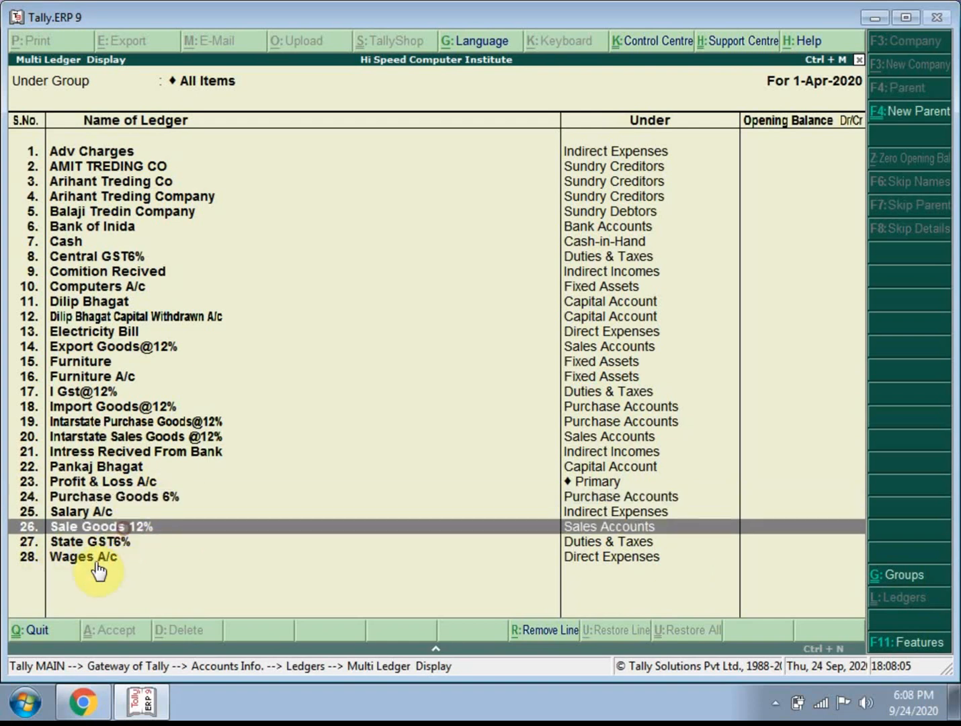
{"action": "left_click", "coordinate": [77, 500]}
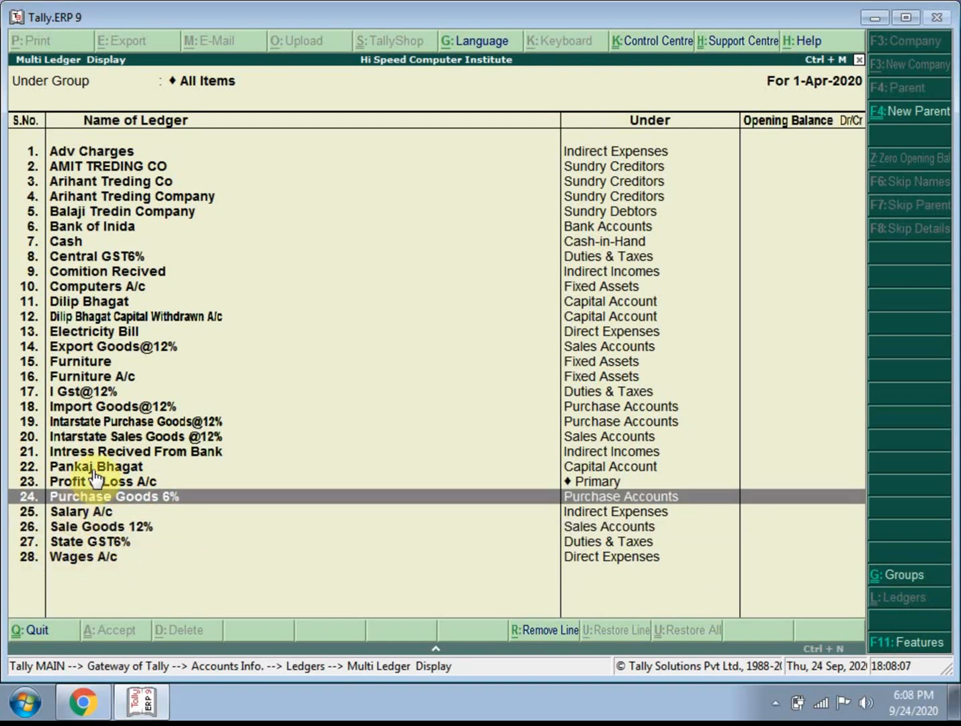
{"action": "left_click", "coordinate": [120, 408]}
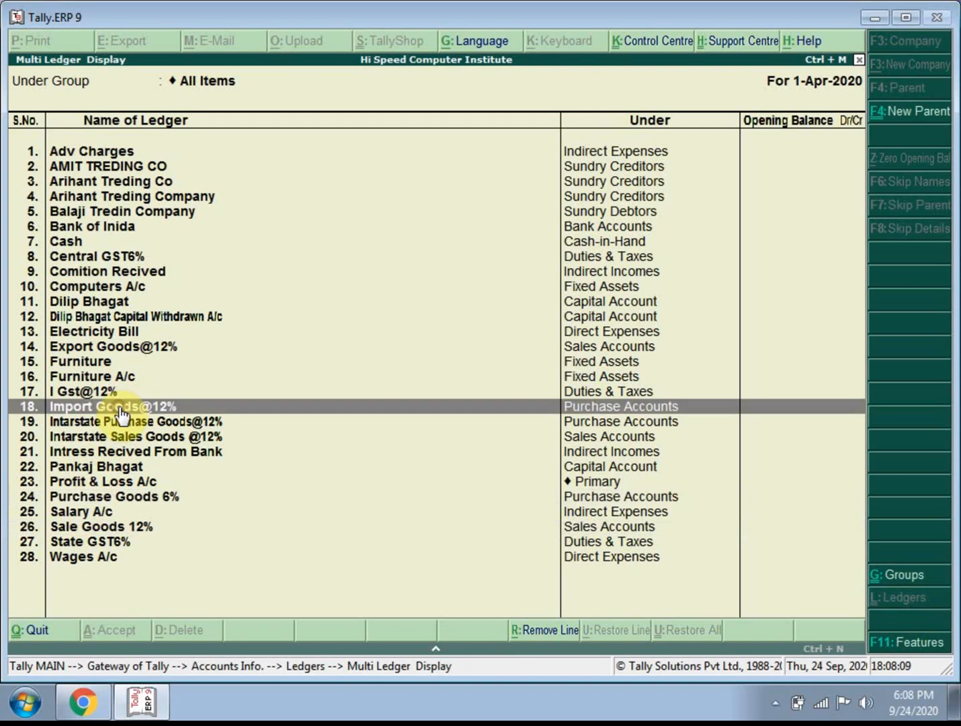
{"action": "left_click", "coordinate": [93, 349]}
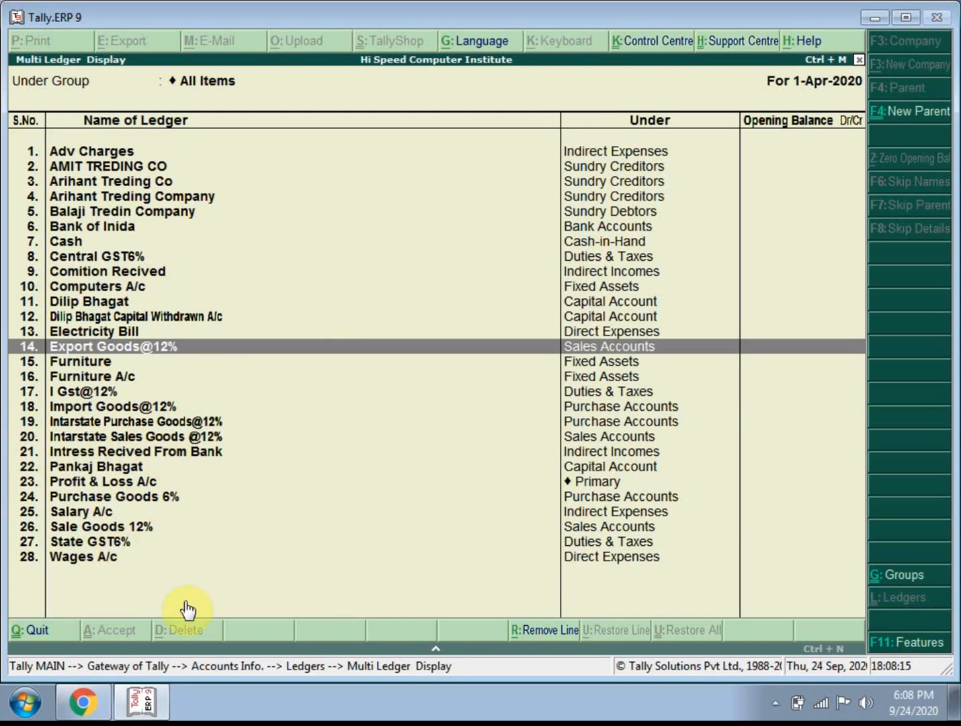
{"action": "key", "text": "Escape"}
{"action": "key", "text": "Escape"}
{"action": "key", "text": "Escape"}
{"action": "key", "text": "Escape"}
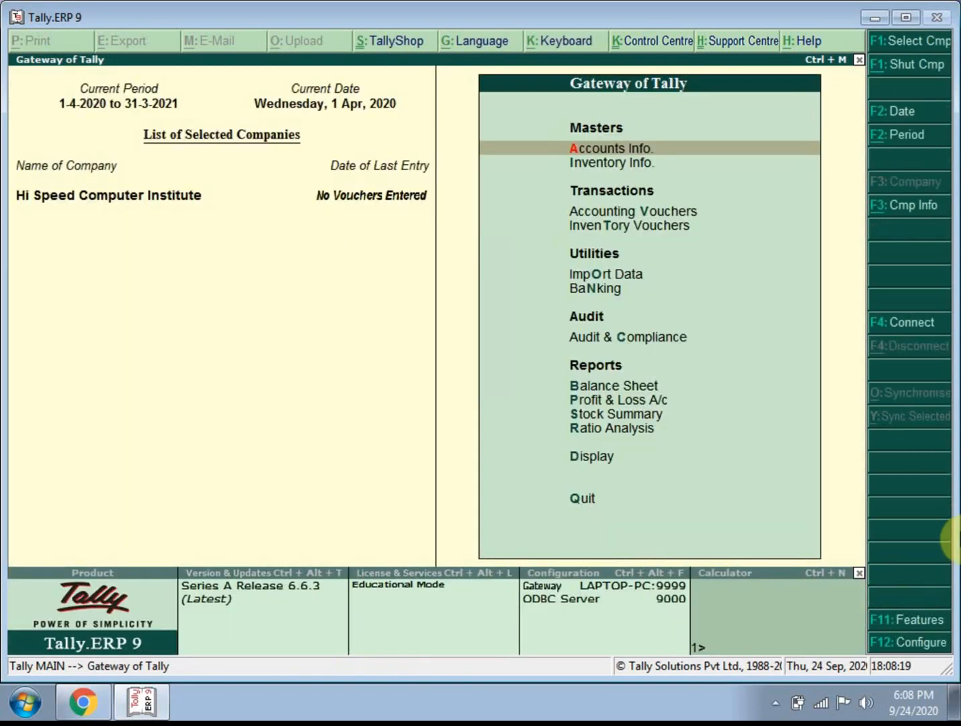
Start a new single ledger named Arihant Treding without an alias.
{"action": "key", "text": "Return"}
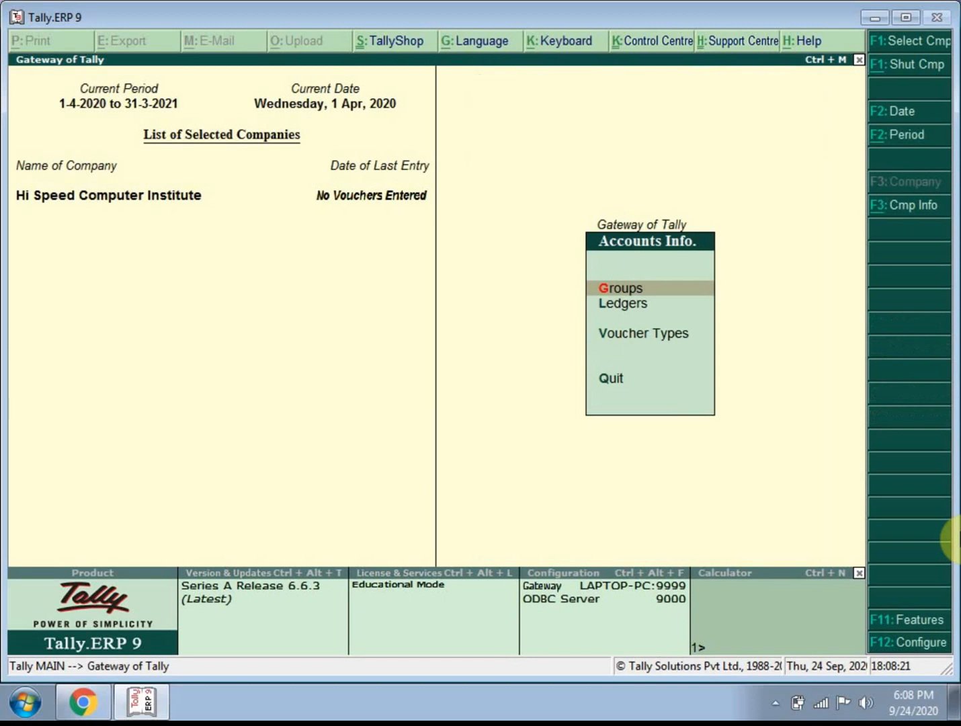
{"action": "key", "text": "Down"}
{"action": "key", "text": "Return"}
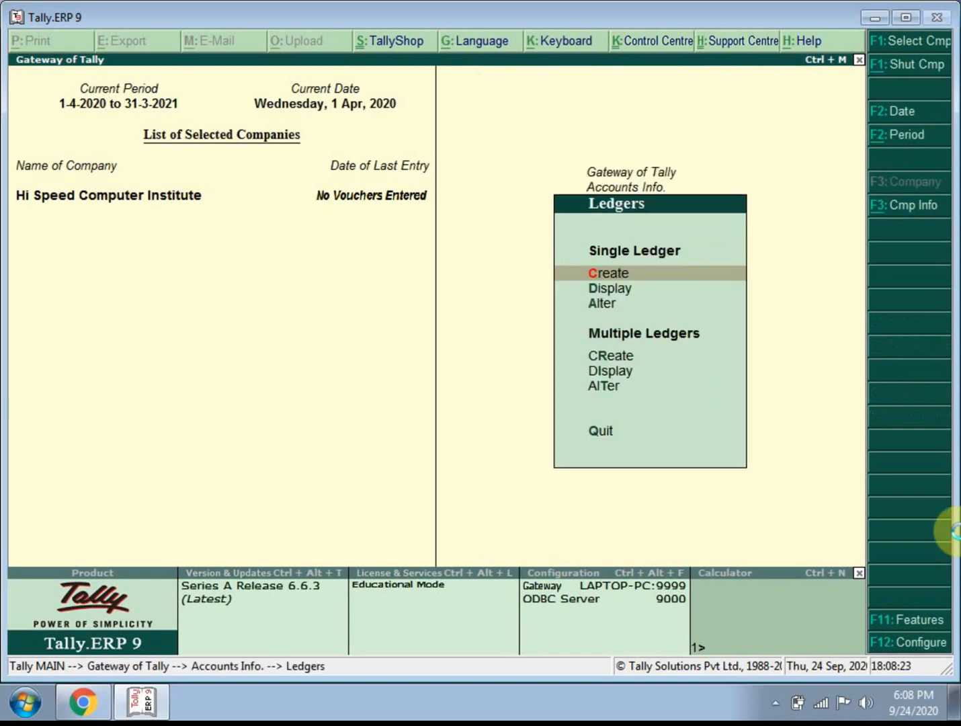
{"action": "key", "text": "Return"}
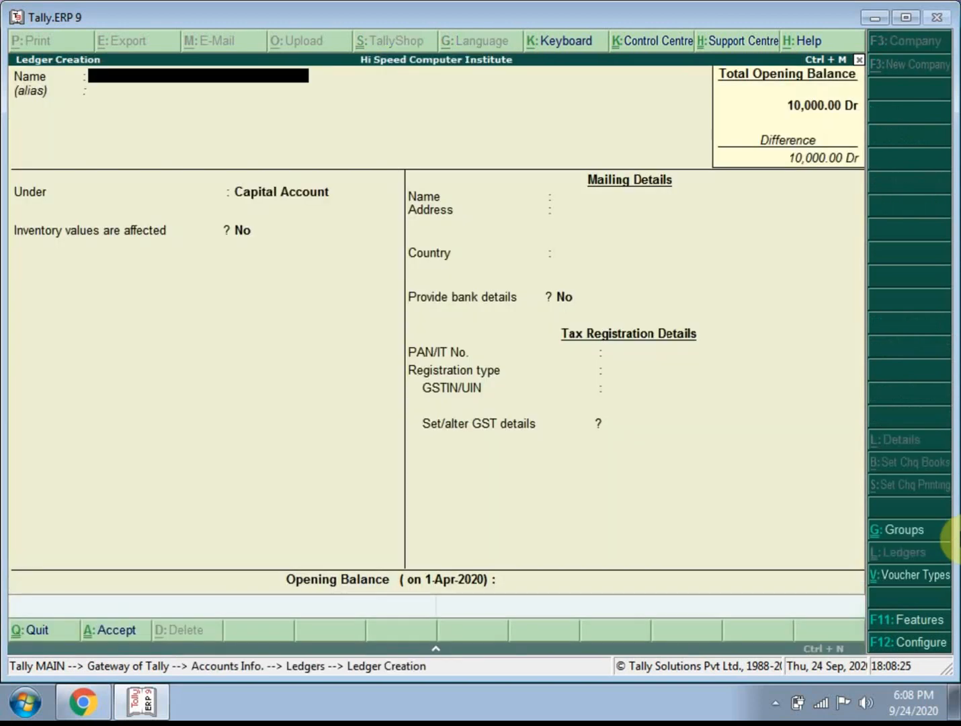
{"action": "type", "text": "Arihant Tredin"}
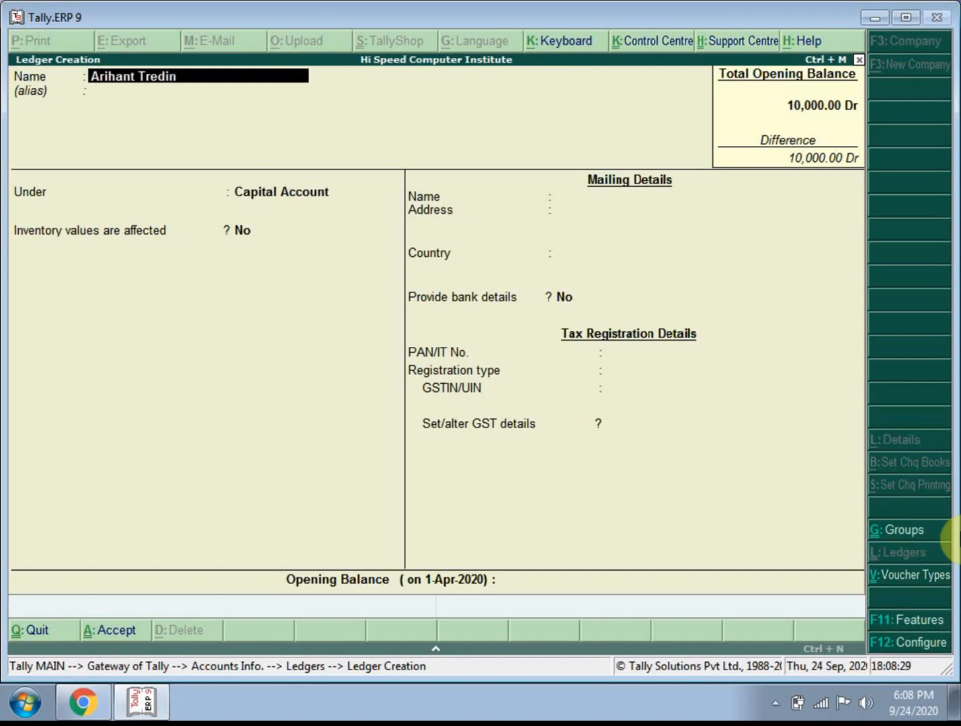
{"action": "type", "text": "g"}
{"action": "key", "text": "Return"}
{"action": "key", "text": "Return"}
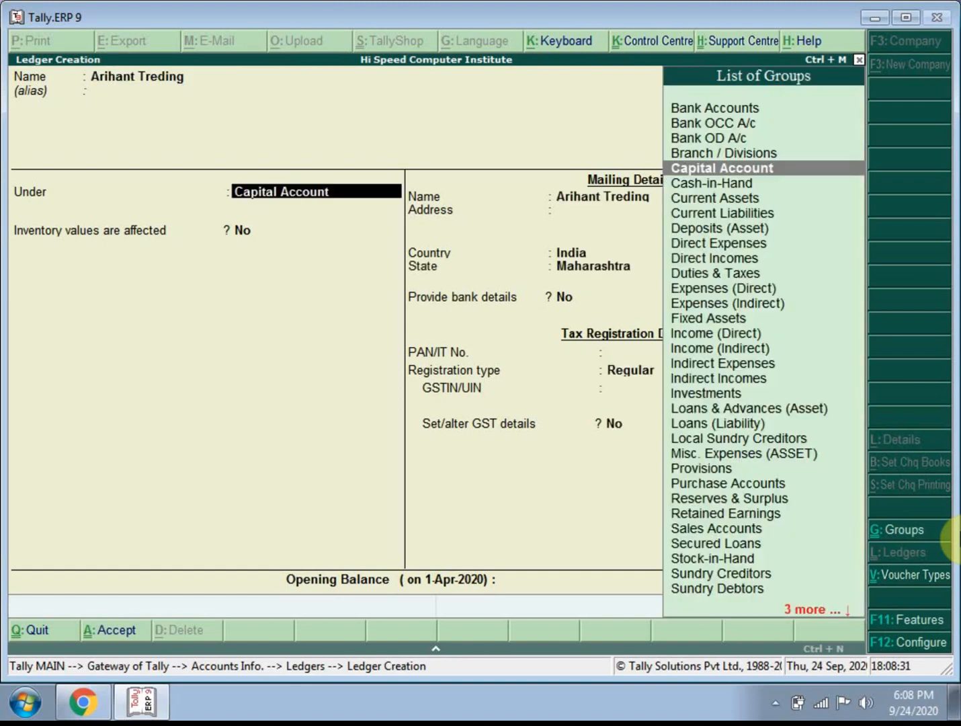
Place the ledger under Sundry Creditors and set its default credit period to 30 days, keeping bill-by-bill balances on.
{"action": "type", "text": "Su"}
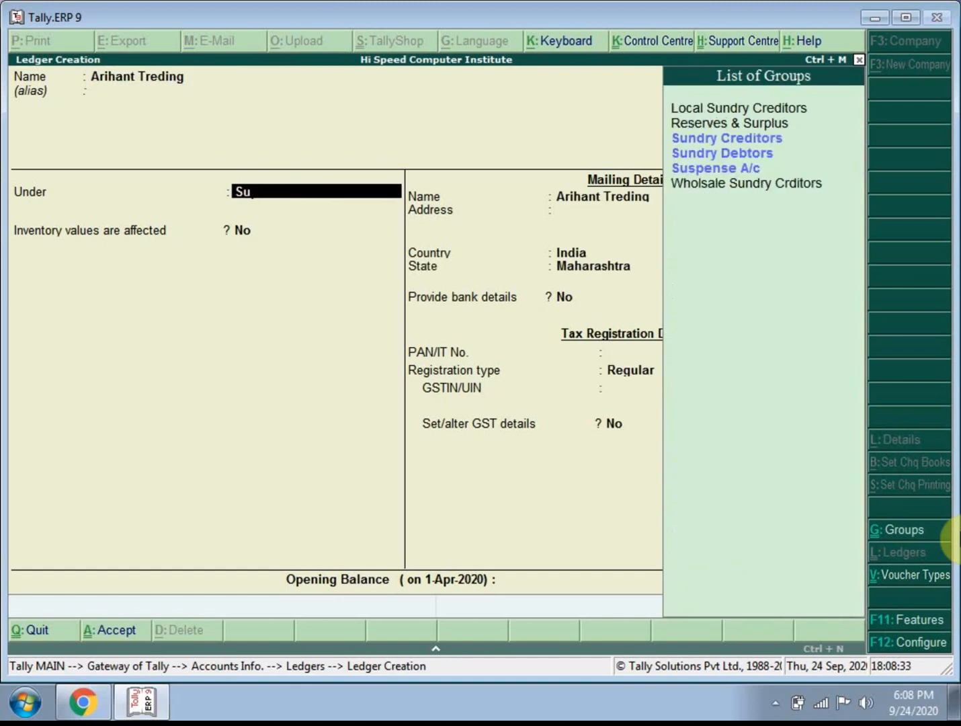
{"action": "key", "text": "Down"}
{"action": "key", "text": "Up"}
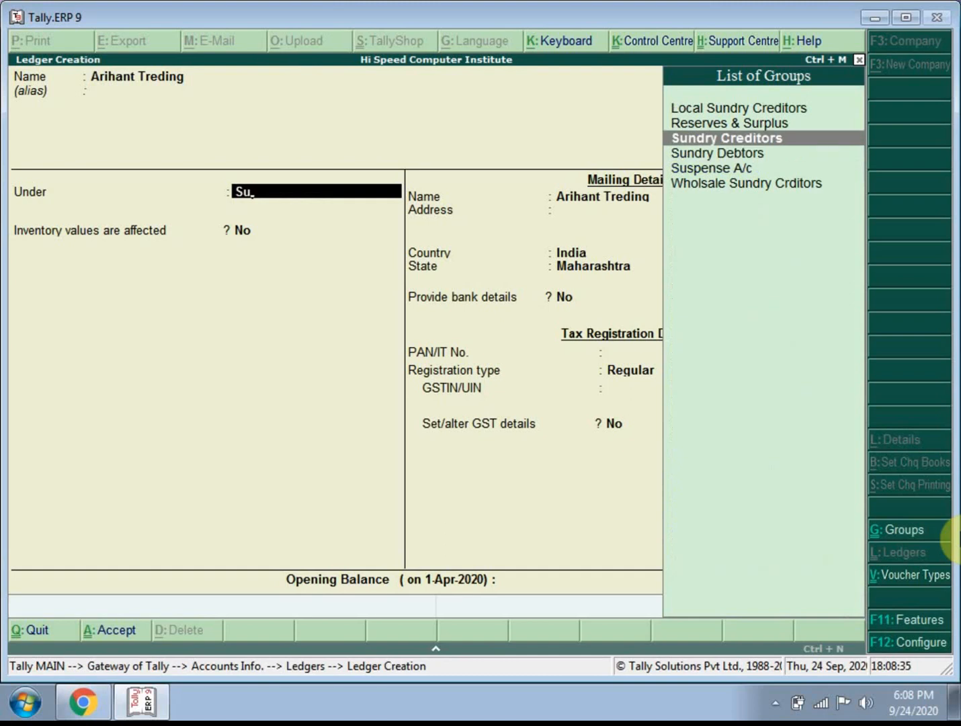
{"action": "key", "text": "Return"}
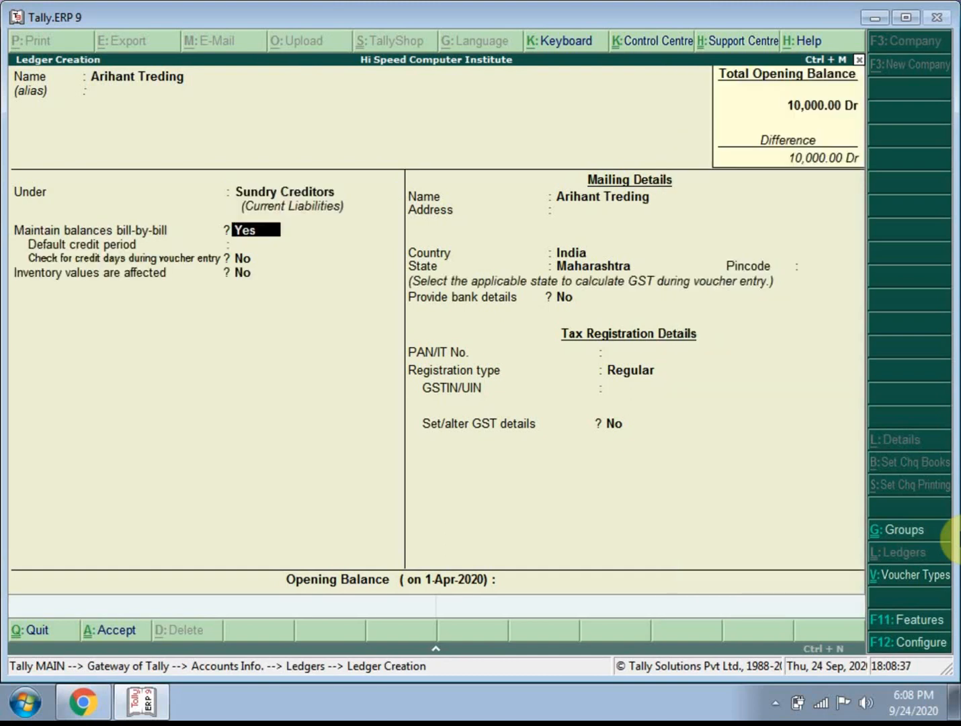
{"action": "key", "text": "Return"}
{"action": "type", "text": "30"}
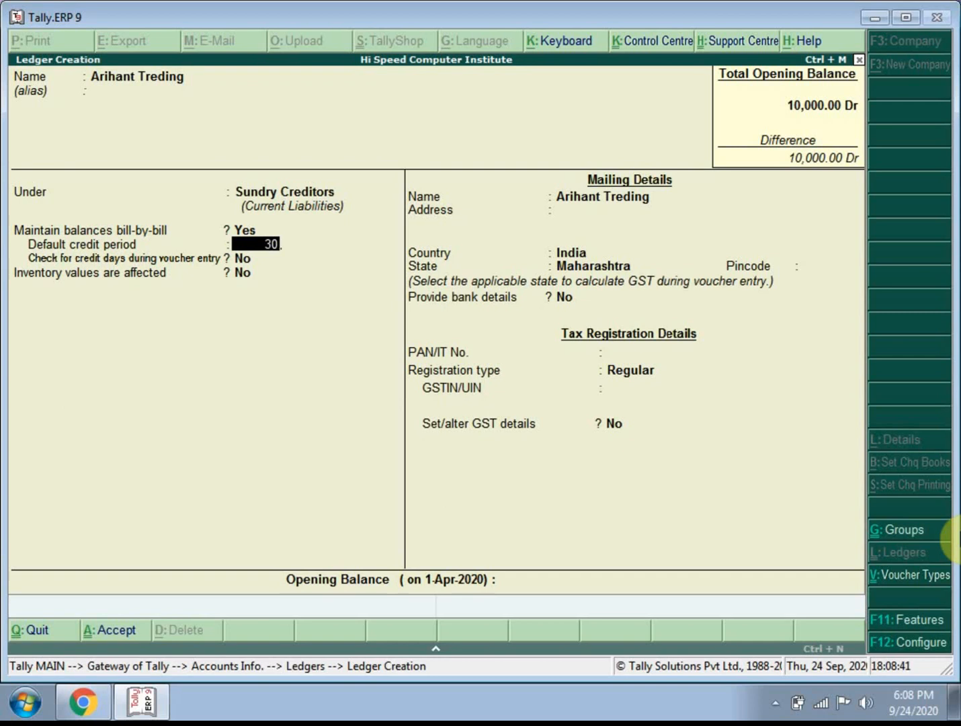
{"action": "key", "text": "Return"}
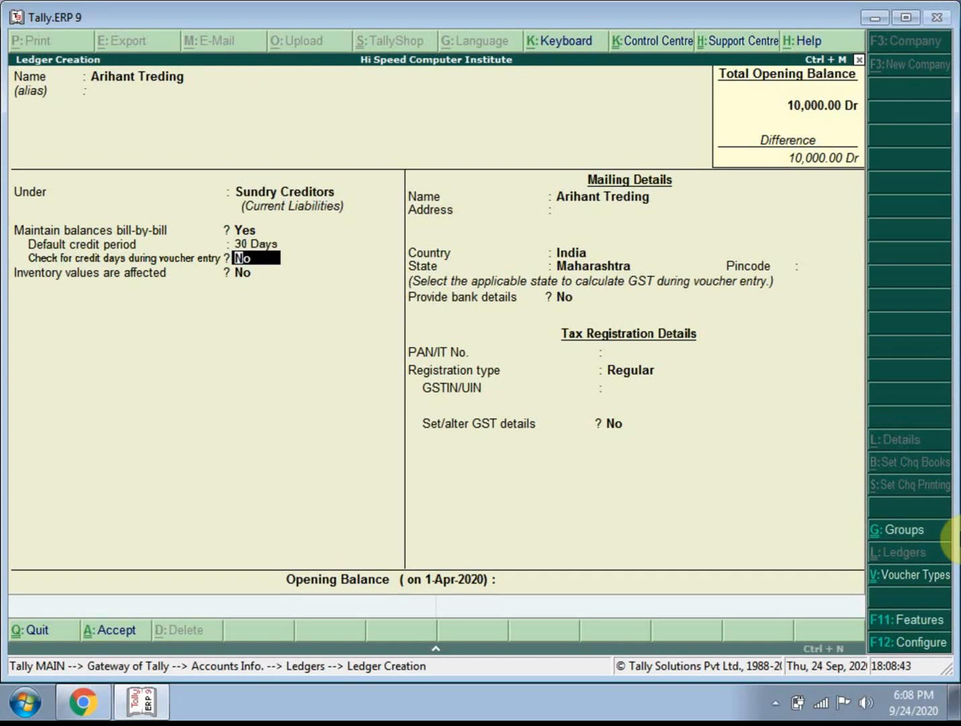
{"action": "key", "text": "Return"}
{"action": "key", "text": "Return"}
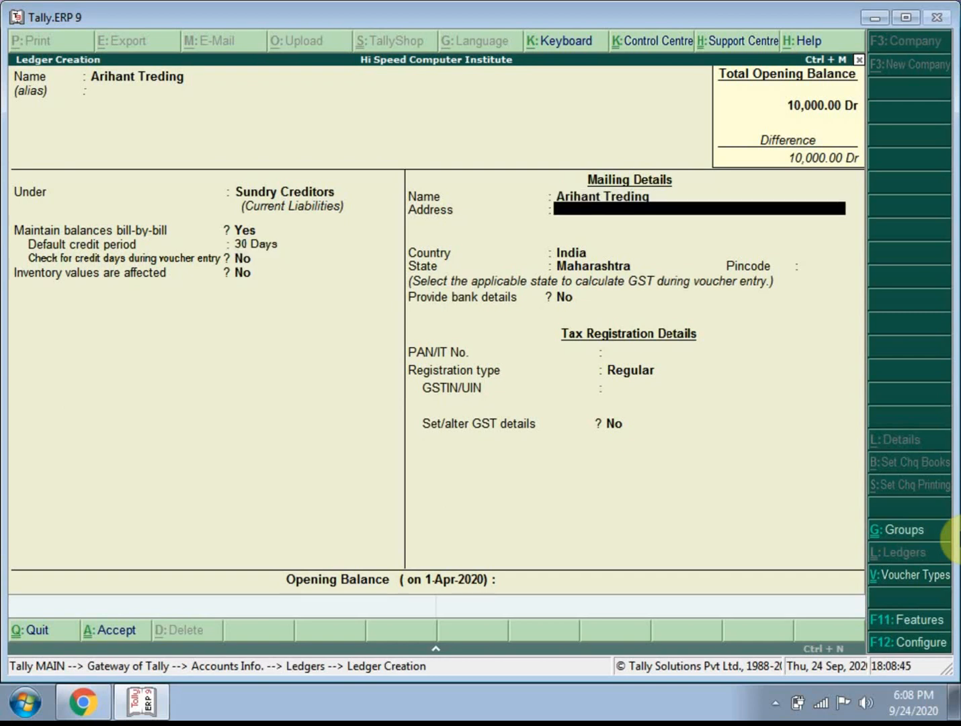
Fill in the ledger's mailing address, keeping the default country and state and leaving the pincode blank.
{"action": "type", "text": "Narayangoan"}
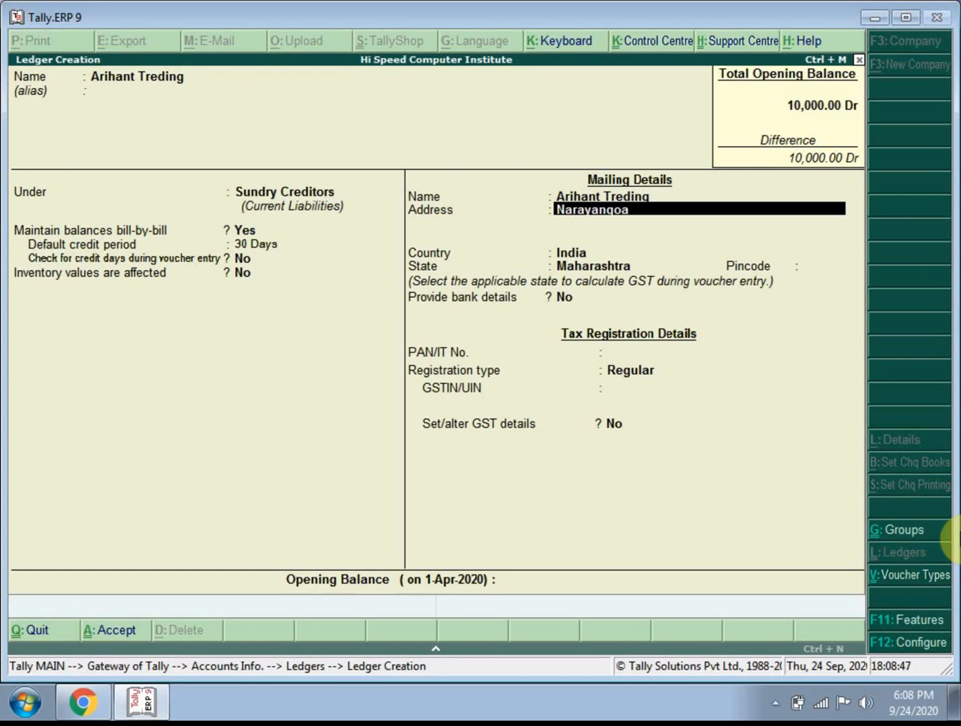
{"action": "key", "text": "Return"}
{"action": "key", "text": "Return"}
{"action": "key", "text": "Return"}
{"action": "key", "text": "Return"}
{"action": "key", "text": "Return"}
{"action": "key", "text": "Return"}
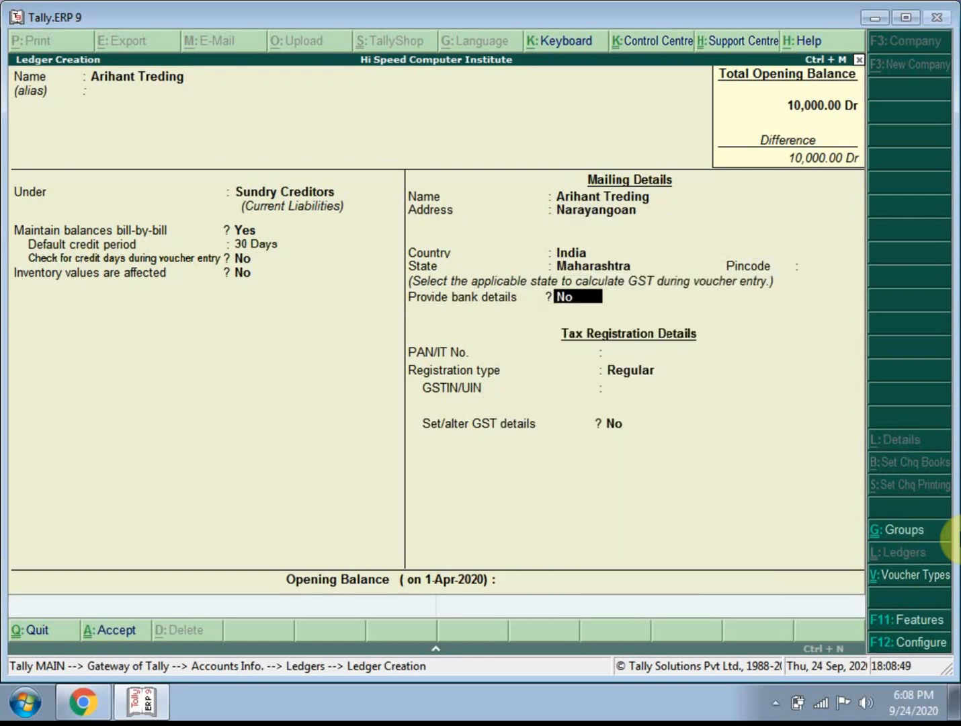
Enter 27 as the GSTIN/UIN with Regular registration, leaving bank details, GST details and the opening balance at their defaults.
{"action": "key", "text": "Return"}
{"action": "key", "text": "Return"}
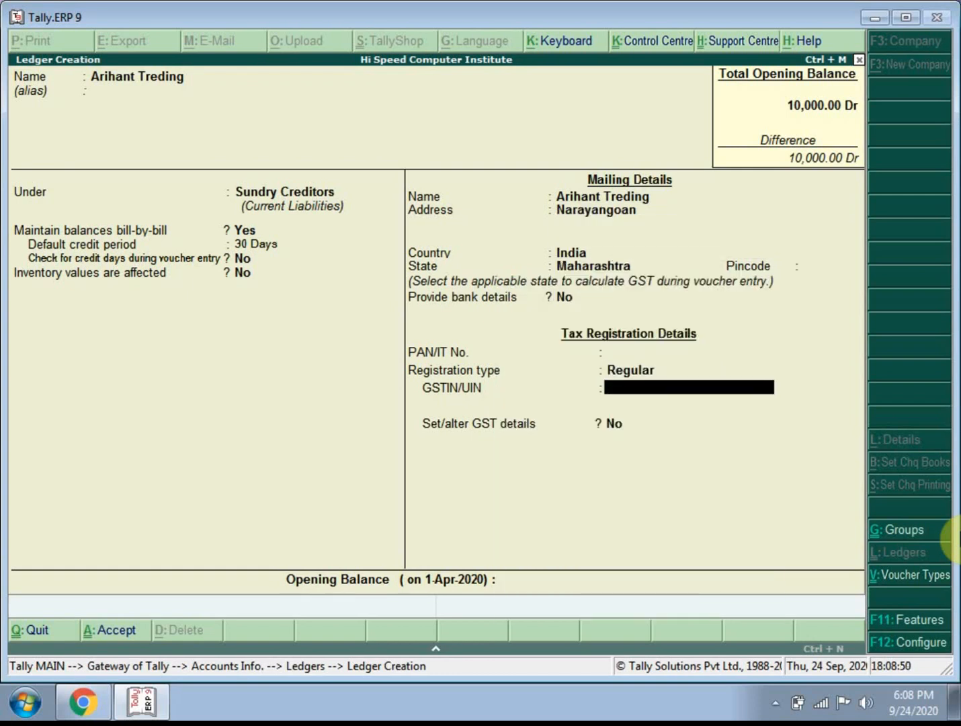
{"action": "type", "text": "27"}
{"action": "key", "text": "Return"}
{"action": "key", "text": "Return"}
{"action": "key", "text": "Return"}
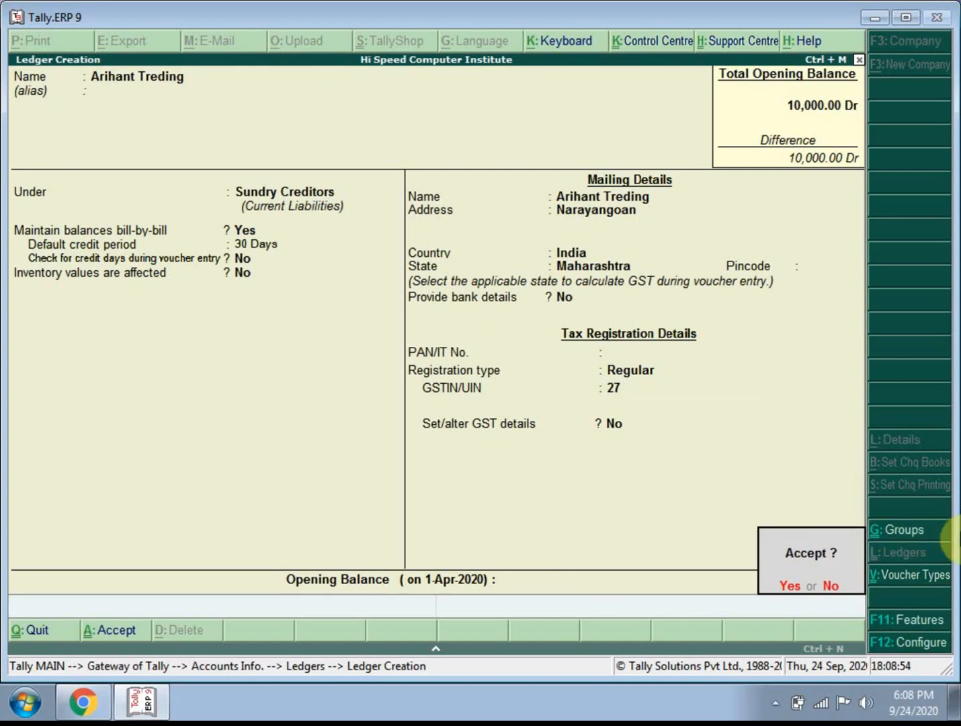
Save the Arihant Treding ledger and start a new ledger named Purchase Goods@12% under Purchase Accounts.
{"action": "key", "text": "Return"}
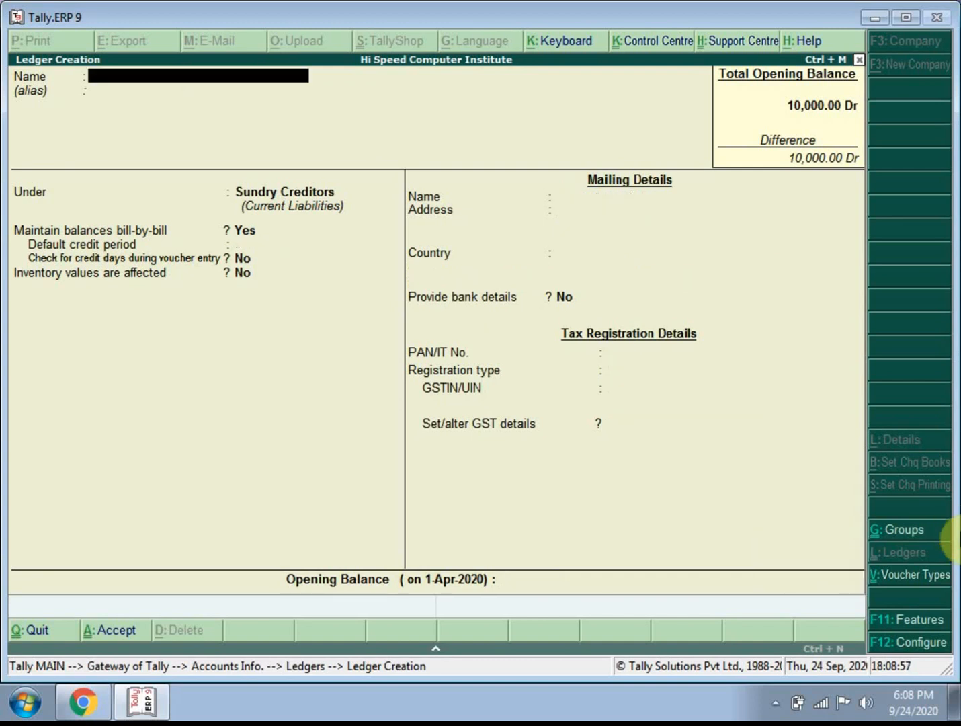
{"action": "type", "text": "Purchase Good"}
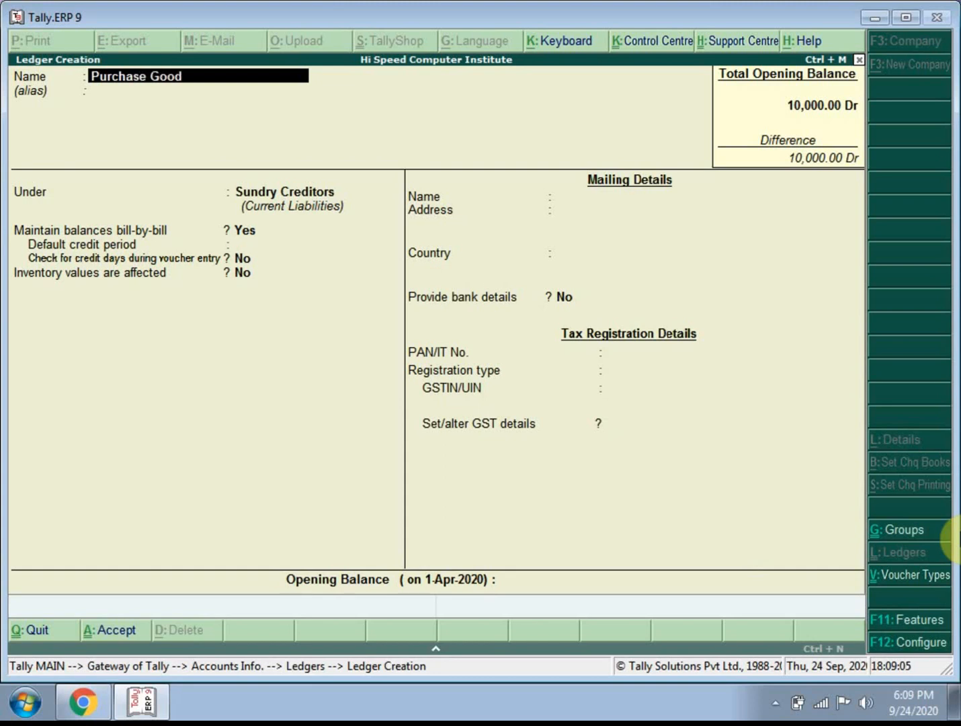
{"action": "type", "text": "s@12%"}
{"action": "key", "text": "Return"}
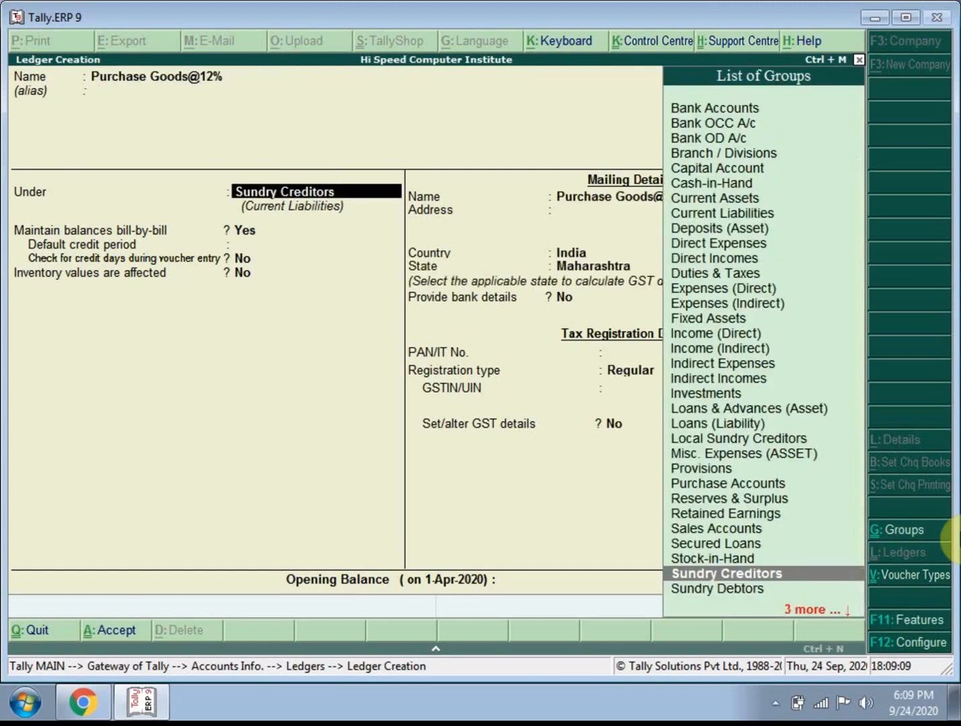
{"action": "type", "text": "Pur"}
{"action": "key", "text": "Return"}
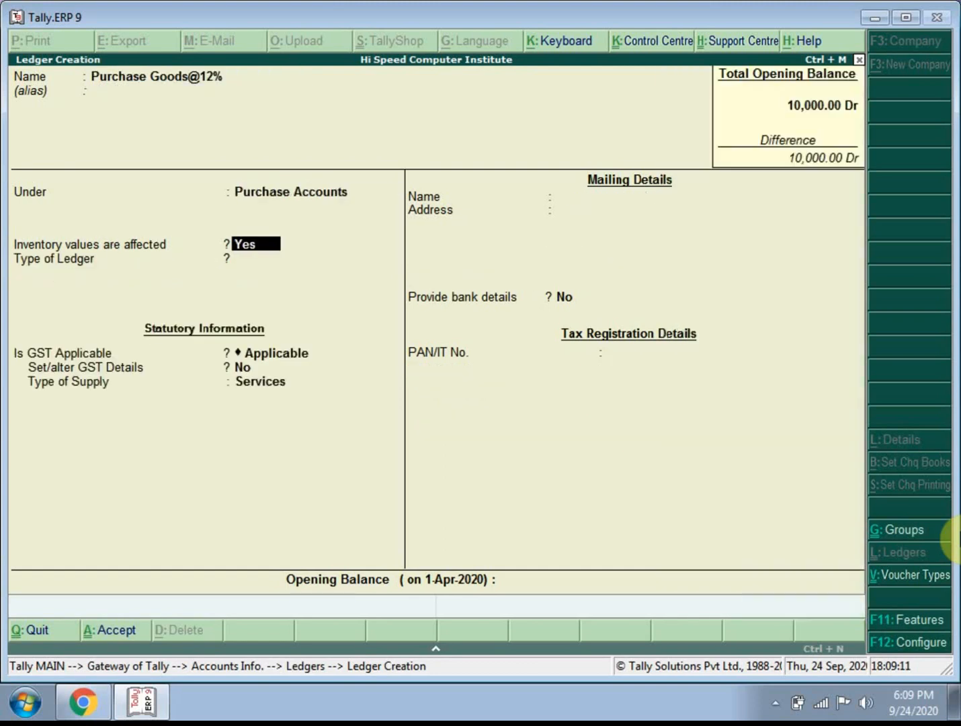
Keep inventory values affected, the ledger type not applicable and GST applicable, and choose Yes for setting the ledger's GST details.
{"action": "key", "text": "Return"}
{"action": "key", "text": "Return"}
{"action": "key", "text": "Return"}
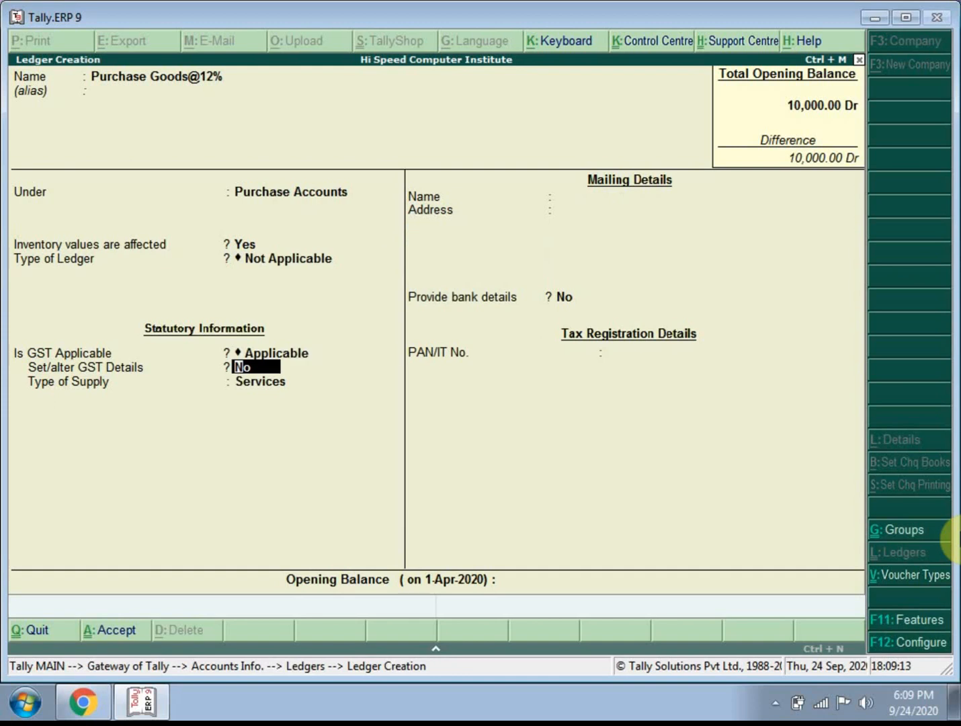
{"action": "type", "text": "y"}
{"action": "key", "text": "Return"}
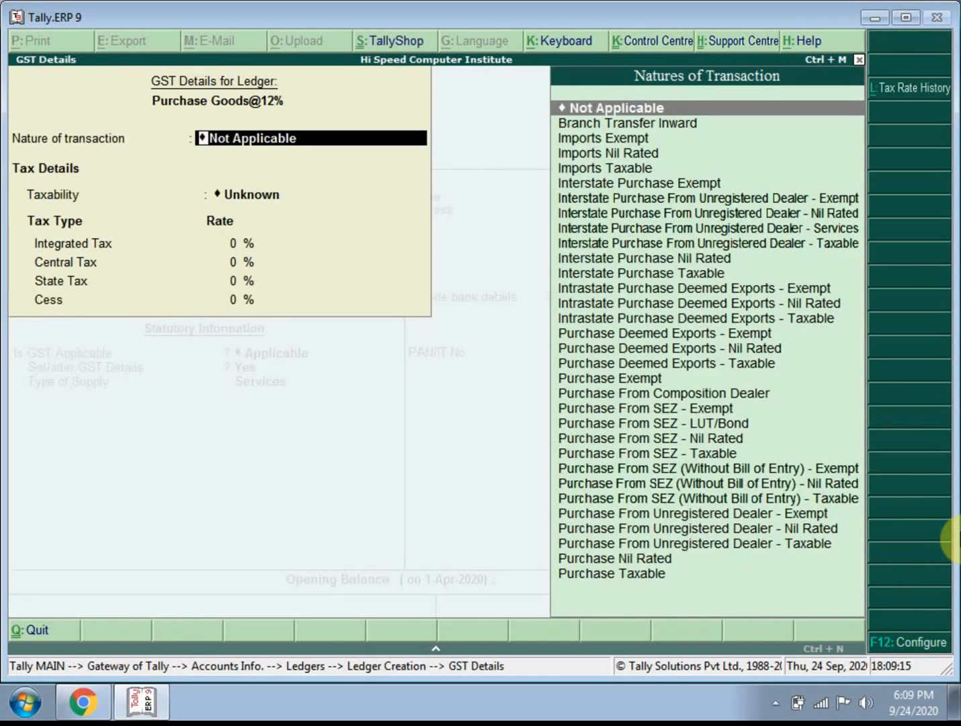
Set the ledger's GST nature of transaction to Purchase Taxable with an integrated tax rate of 12%, and accept the details.
{"action": "key", "text": "Down"}
{"action": "key", "text": "Down"}
{"action": "key", "text": "Down"}
{"action": "key", "text": "Down"}
{"action": "key", "text": "Down"}
{"action": "key", "text": "Down"}
{"action": "key", "text": "Down"}
{"action": "key", "text": "Down"}
{"action": "key", "text": "Down"}
{"action": "key", "text": "Down"}
{"action": "key", "text": "Down"}
{"action": "key", "text": "Down"}
{"action": "key", "text": "Down"}
{"action": "key", "text": "Down"}
{"action": "key", "text": "Down"}
{"action": "key", "text": "Down"}
{"action": "key", "text": "Down"}
{"action": "key", "text": "Down"}
{"action": "key", "text": "Down"}
{"action": "key", "text": "Down"}
{"action": "key", "text": "Down"}
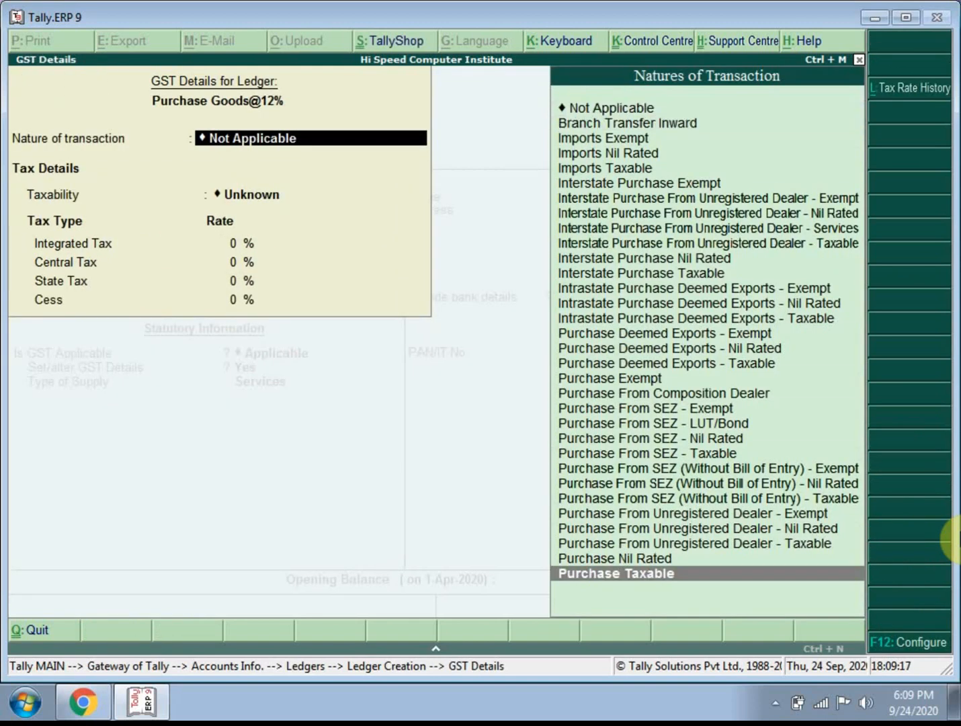
{"action": "key", "text": "Return"}
{"action": "type", "text": "12"}
{"action": "key", "text": "Return"}
{"action": "key", "text": "Return"}
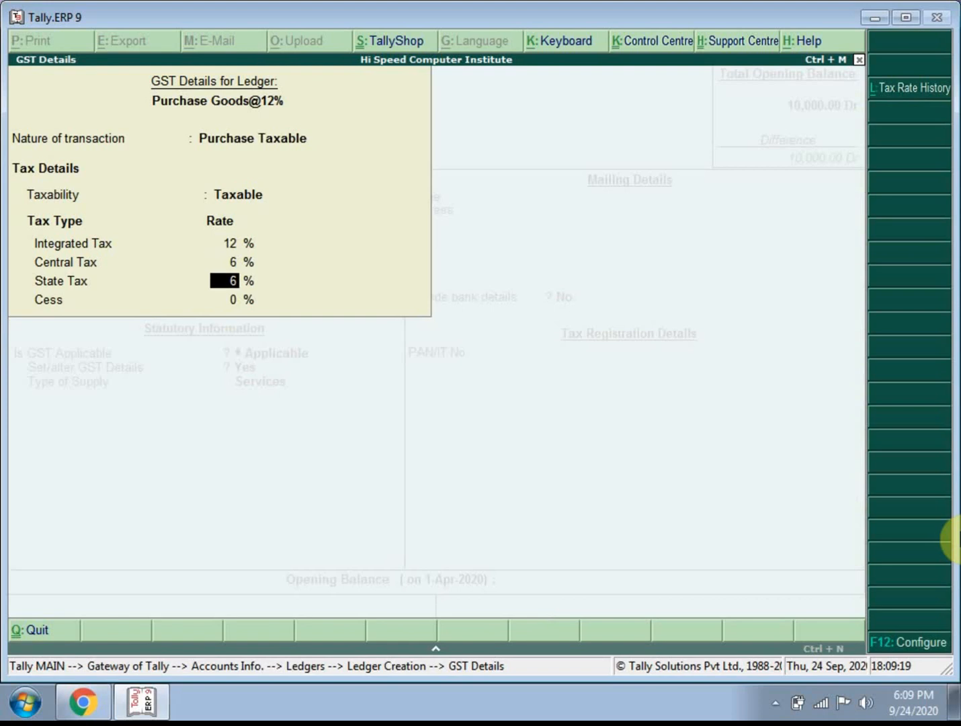
{"action": "key", "text": "ctrl+a"}
Set the type of supply to Goods and save the purchase ledger without an opening balance.
{"action": "key", "text": "Up"}
{"action": "key", "text": "Return"}
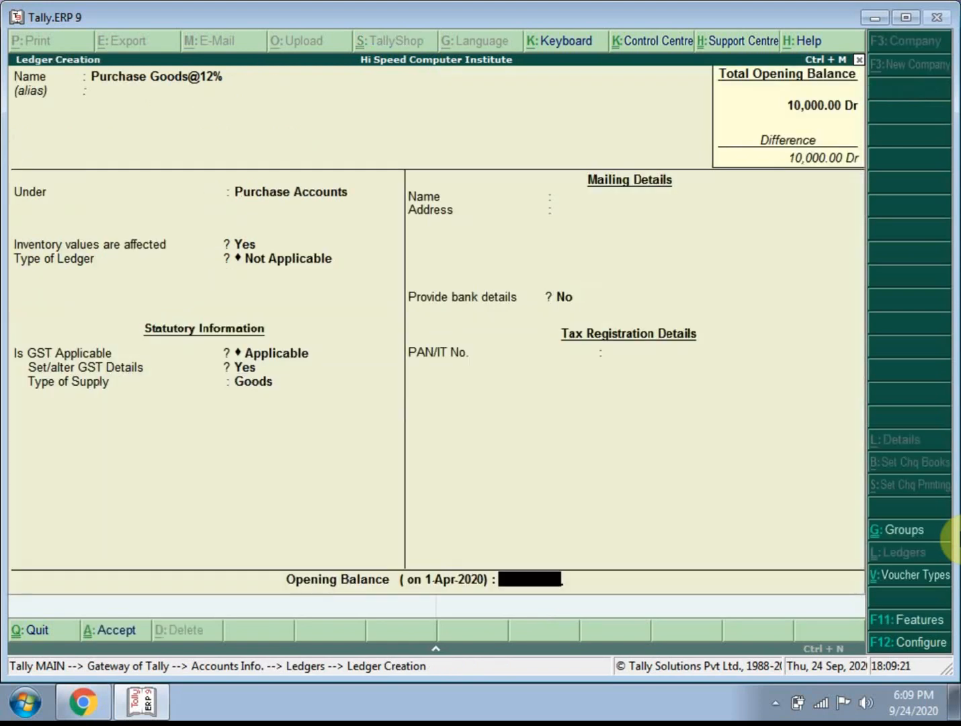
{"action": "key", "text": "Return"}
{"action": "key", "text": "Return"}
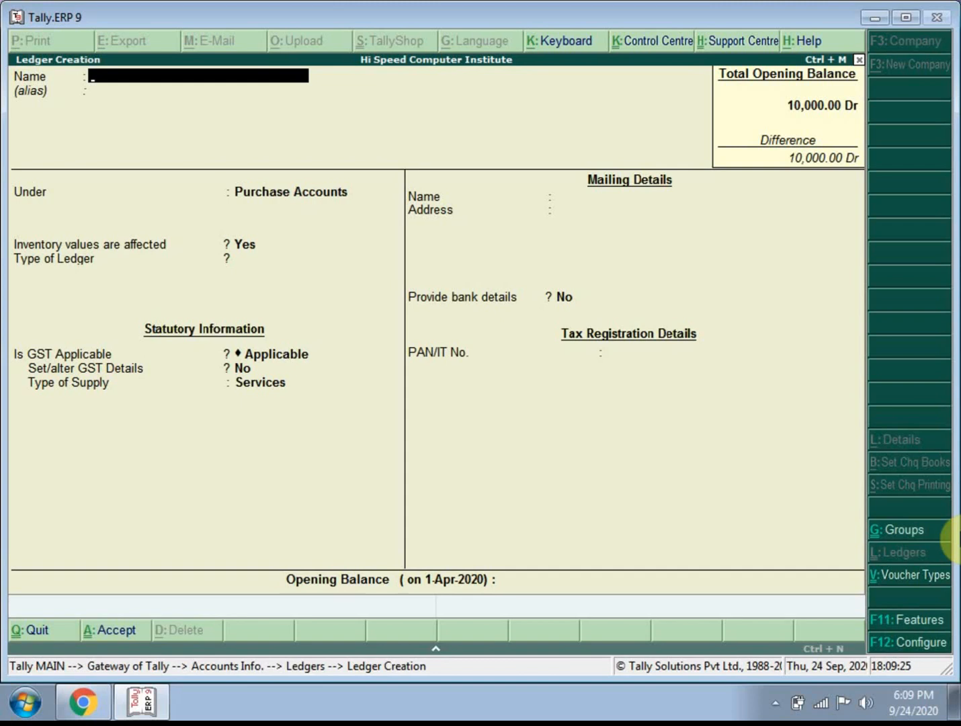
Name the next new ledger S Gst@6% and place it under Duties & Taxes.
{"action": "type", "text": "S Gst@5"}
{"action": "key", "text": "BackSpace"}
{"action": "type", "text": "6%"}
{"action": "key", "text": "Return"}
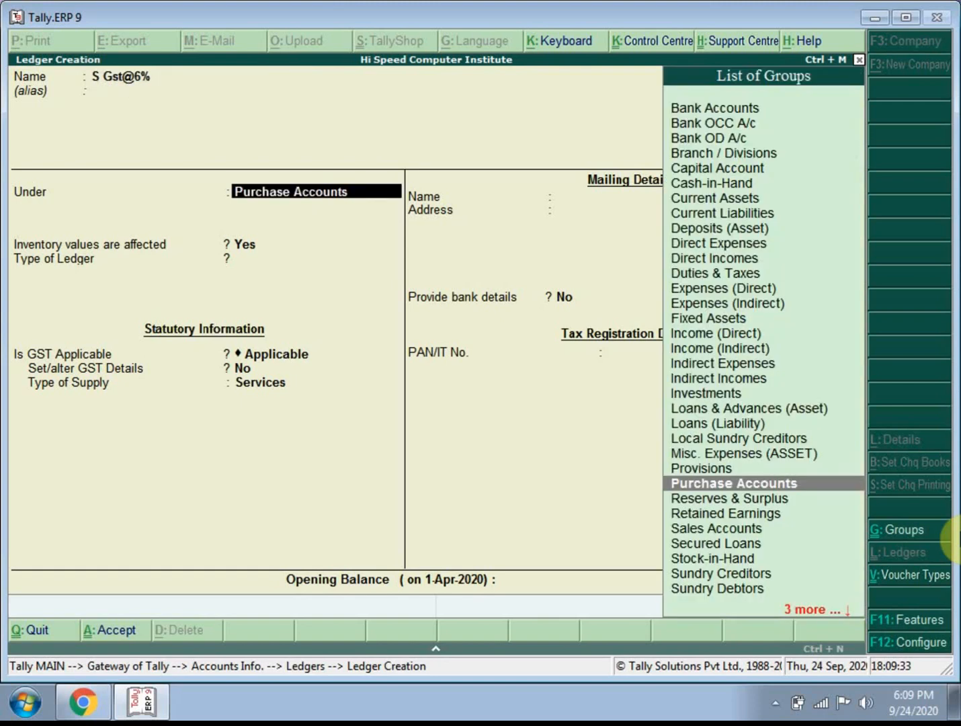
{"action": "type", "text": "Du"}
{"action": "key", "text": "Return"}
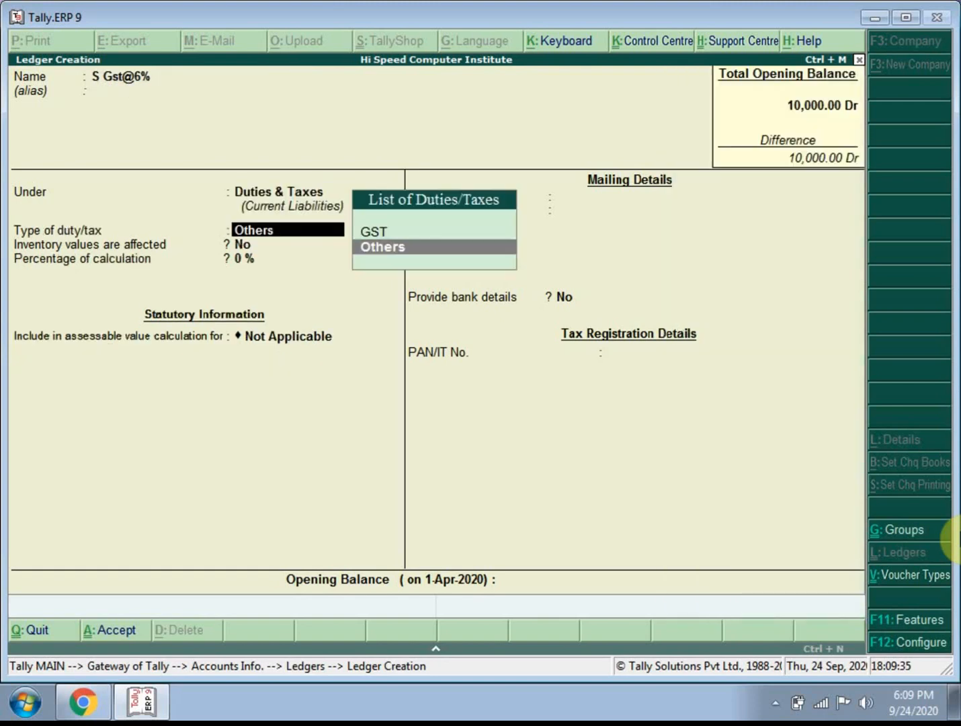
Set the S Gst@6% ledger's type of duty/tax to GST and its tax type to State Tax.
{"action": "key", "text": "Up"}
{"action": "key", "text": "Return"}
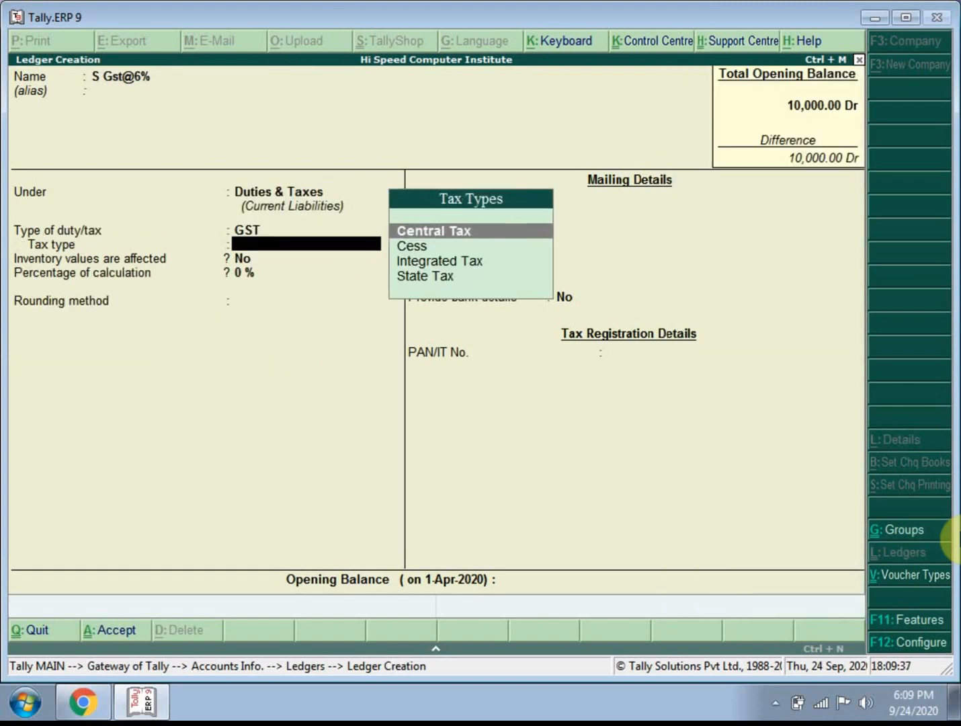
{"action": "key", "text": "Down"}
{"action": "key", "text": "Down"}
{"action": "key", "text": "Down"}
{"action": "key", "text": "Return"}
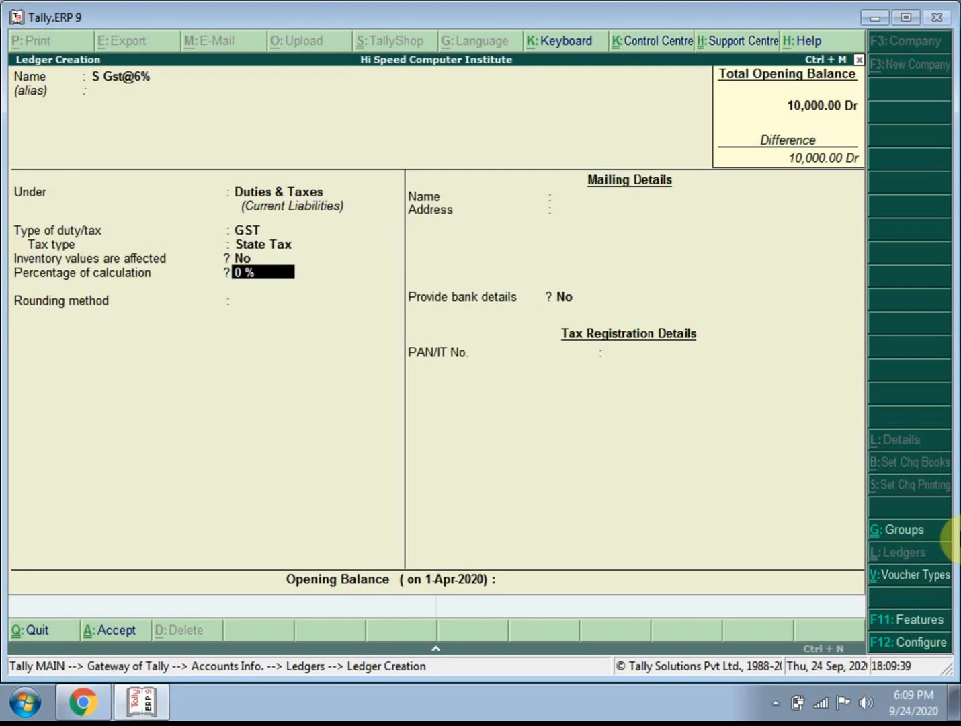
Set the state tax ledger's percentage of calculation to 6%, leave rounding not applicable and save it without an opening balance.
{"action": "key", "text": "Return"}
{"action": "key", "text": "Return"}
{"action": "key", "text": "Return"}
{"action": "key", "text": "Return"}
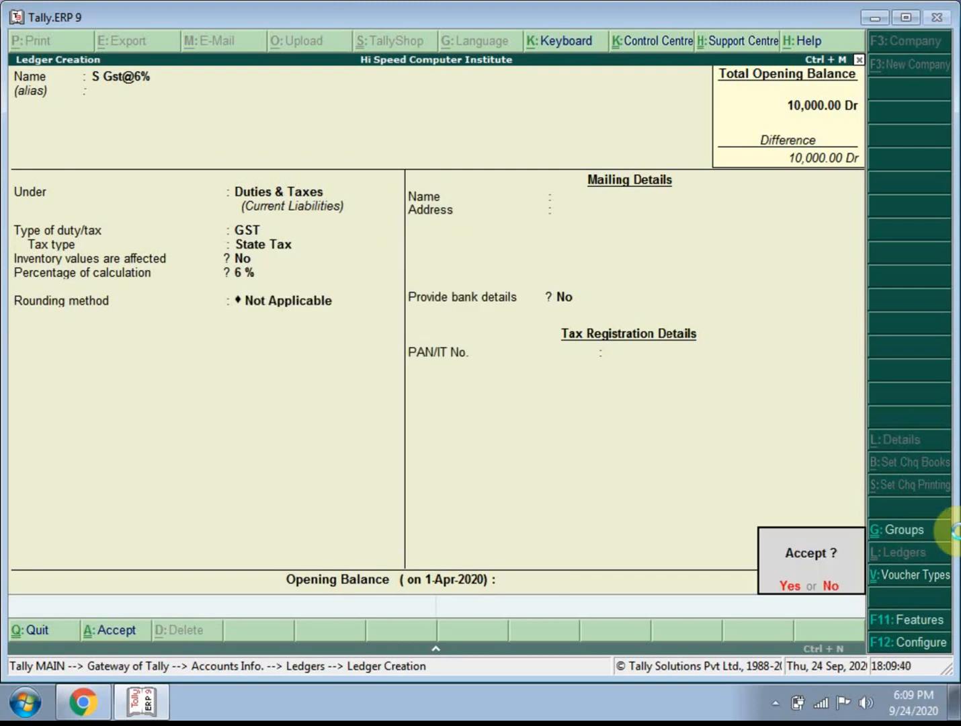
{"action": "key", "text": "Return"}
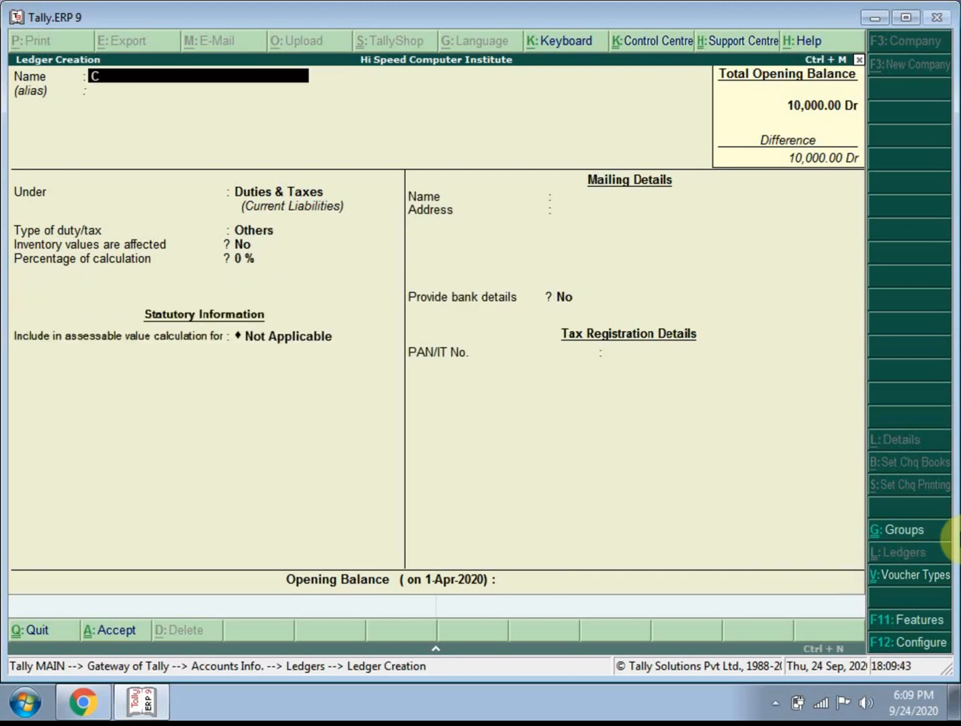
Name another new ledger C Gst@6% and keep it under Duties & Taxes.
{"action": "type", "text": "C Gst@"}
{"action": "key", "text": "Return"}
{"action": "key", "text": "Return"}
{"action": "key", "text": "Return"}
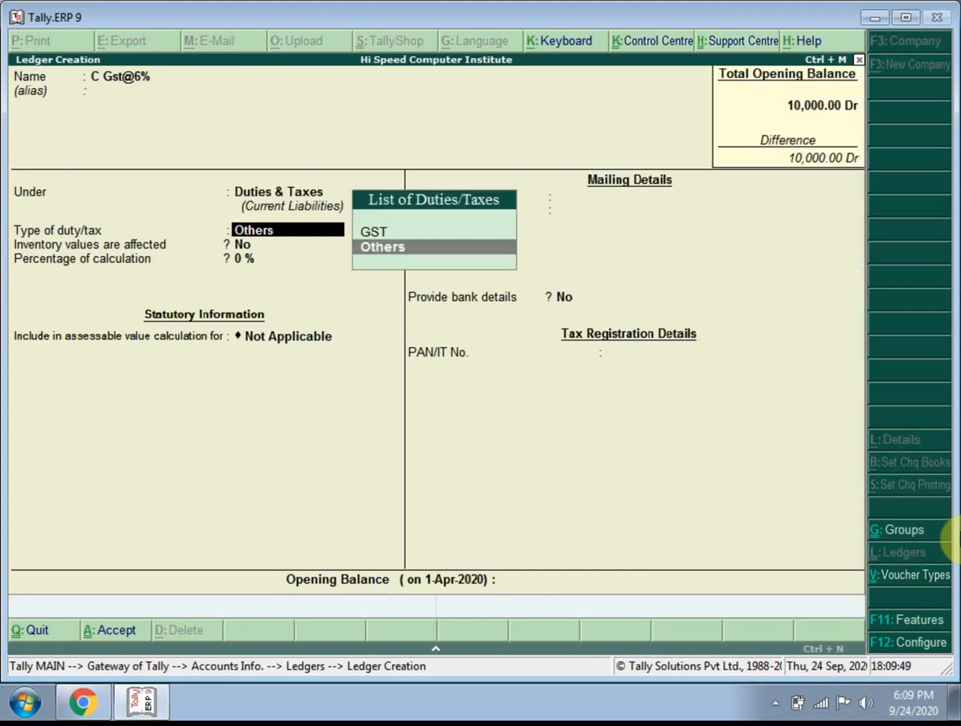
Set the C Gst@6% ledger's type of duty/tax to GST and its tax type to Central Tax.
{"action": "key", "text": "Up"}
{"action": "key", "text": "Return"}
{"action": "key", "text": "Down"}
{"action": "key", "text": "Down"}
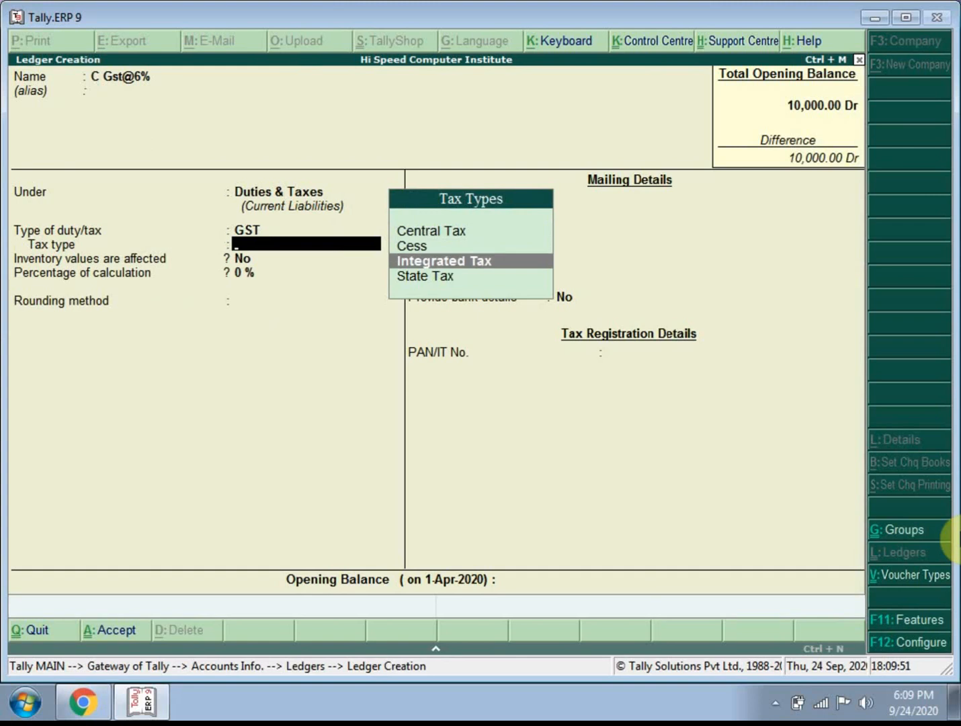
{"action": "key", "text": "Up"}
{"action": "key", "text": "Up"}
{"action": "key", "text": "Return"}
Set the central tax ledger's percentage of calculation to 6%, leave rounding not applicable, save it and return to the Gateway of Tally.
{"action": "type", "text": "6"}
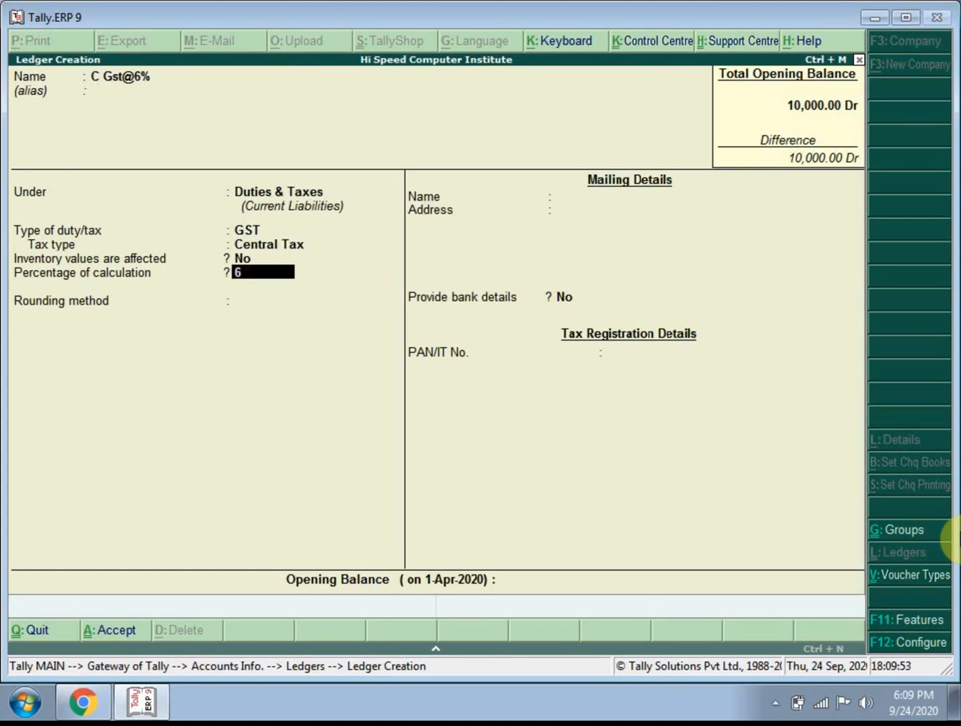
{"action": "key", "text": "Return"}
{"action": "key", "text": "Return"}
{"action": "key", "text": "Return"}
{"action": "key", "text": "Return"}
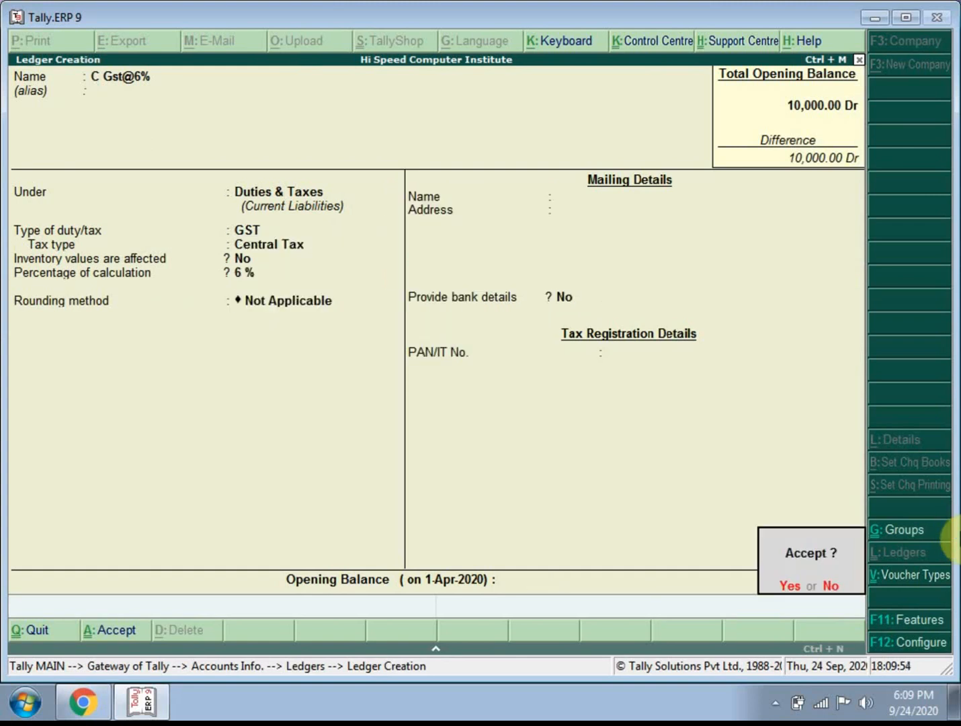
{"action": "key", "text": "Return"}
{"action": "key", "text": "Escape"}
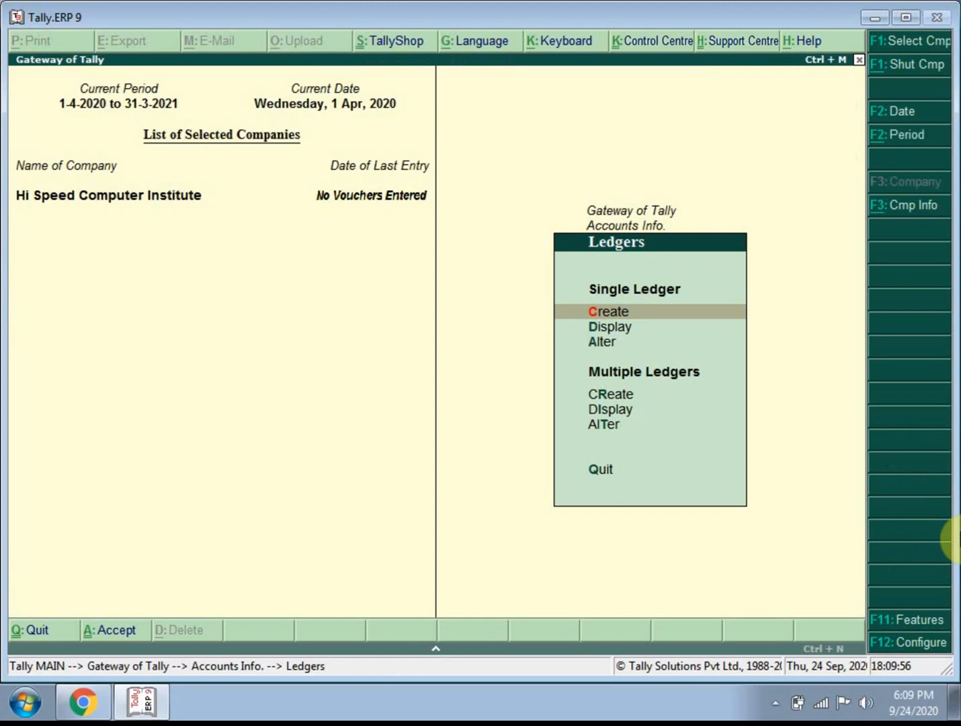
{"action": "key", "text": "Escape"}
{"action": "key", "text": "Escape"}
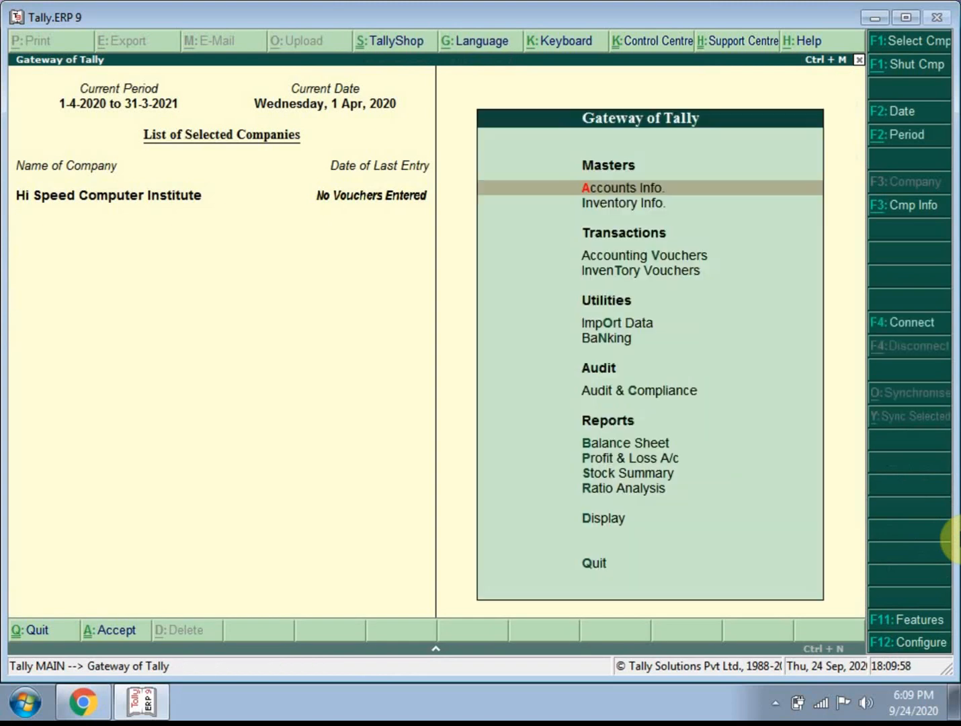
Display the existing stock items for all stock groups and return to the Gateway of Tally.
{"action": "key", "text": "Down"}
{"action": "key", "text": "Return"}
{"action": "key", "text": "Down"}
{"action": "key", "text": "Down"}
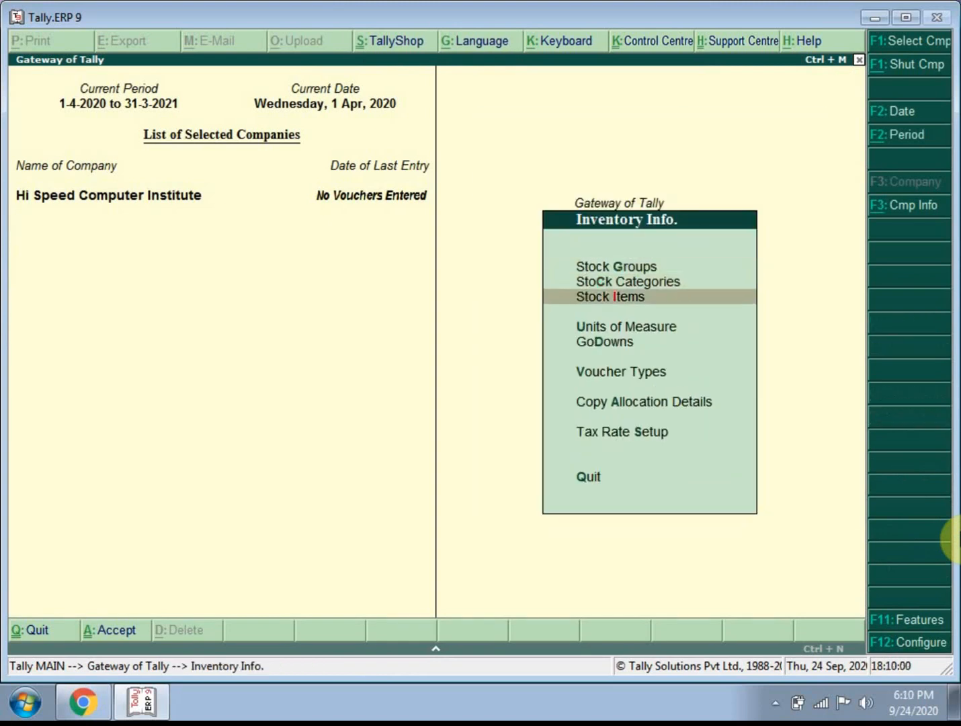
{"action": "key", "text": "Return"}
{"action": "key", "text": "Down"}
{"action": "key", "text": "Down"}
{"action": "key", "text": "Down"}
{"action": "key", "text": "Return"}
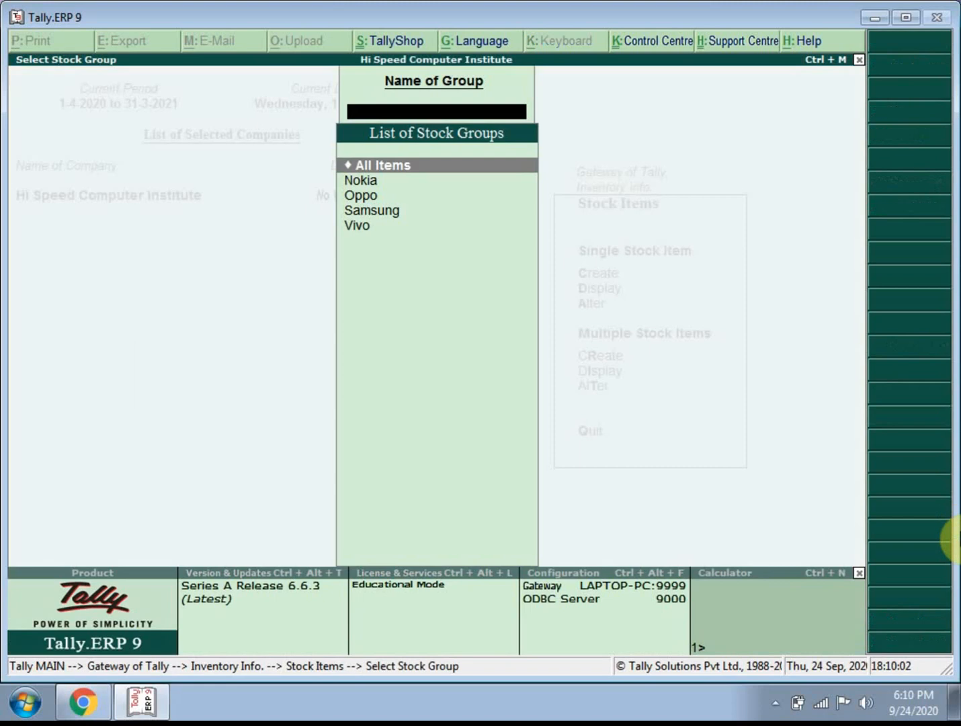
{"action": "key", "text": "Return"}
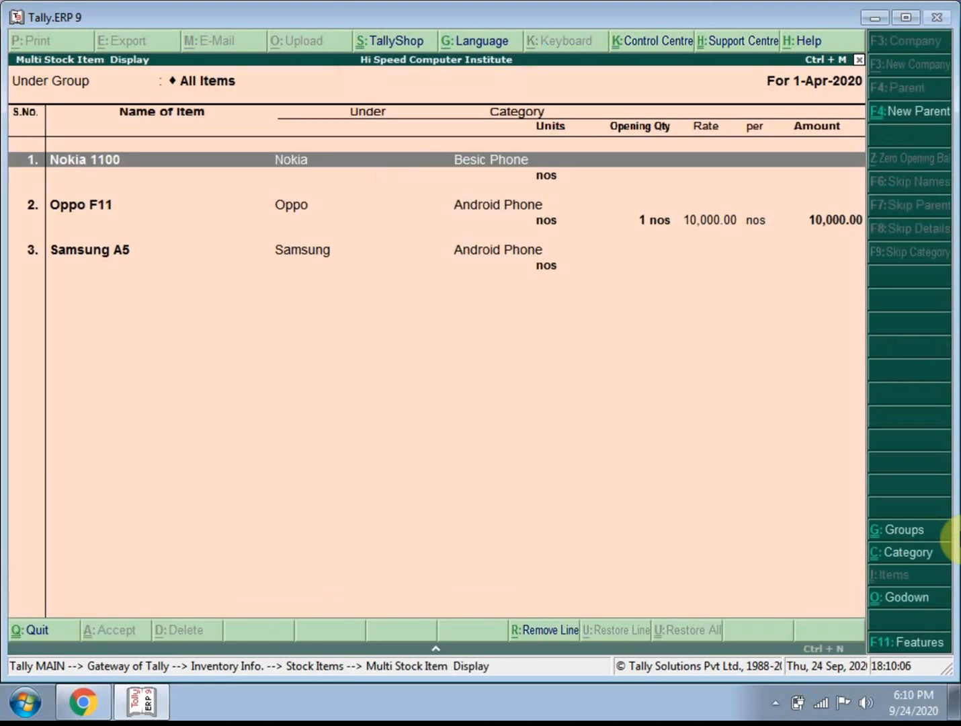
{"action": "key", "text": "Escape"}
{"action": "key", "text": "Escape"}
{"action": "key", "text": "Escape"}
{"action": "key", "text": "Escape"}
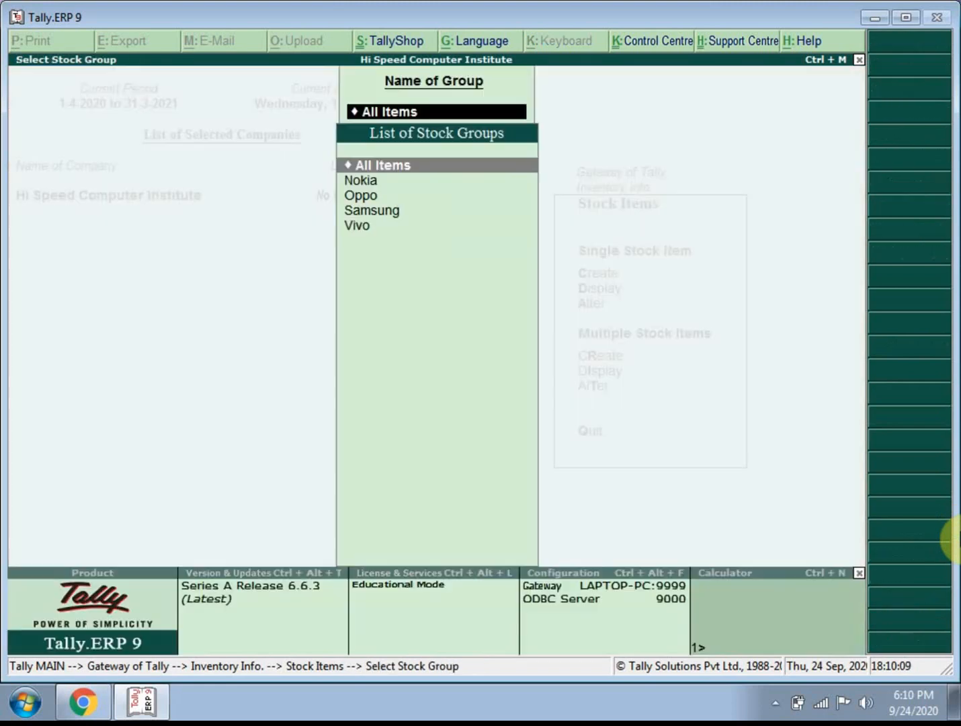
{"action": "key", "text": "n"}
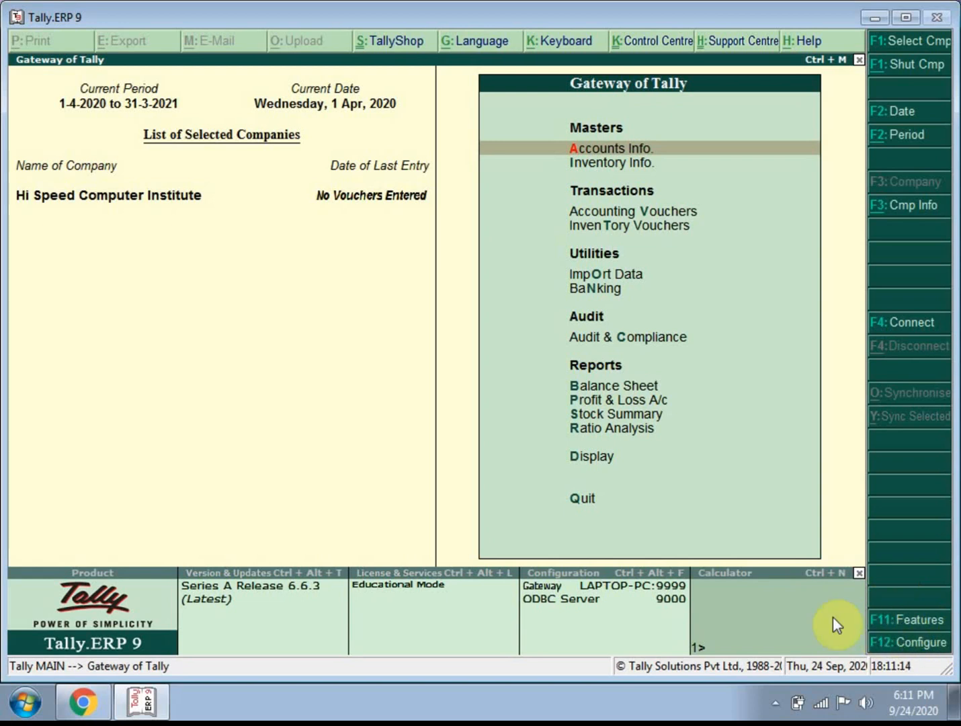
Enable purchase order processing in the company's inventory features, accept the change and return to the Gateway of Tally.
{"action": "left_click", "coordinate": [904, 626]}
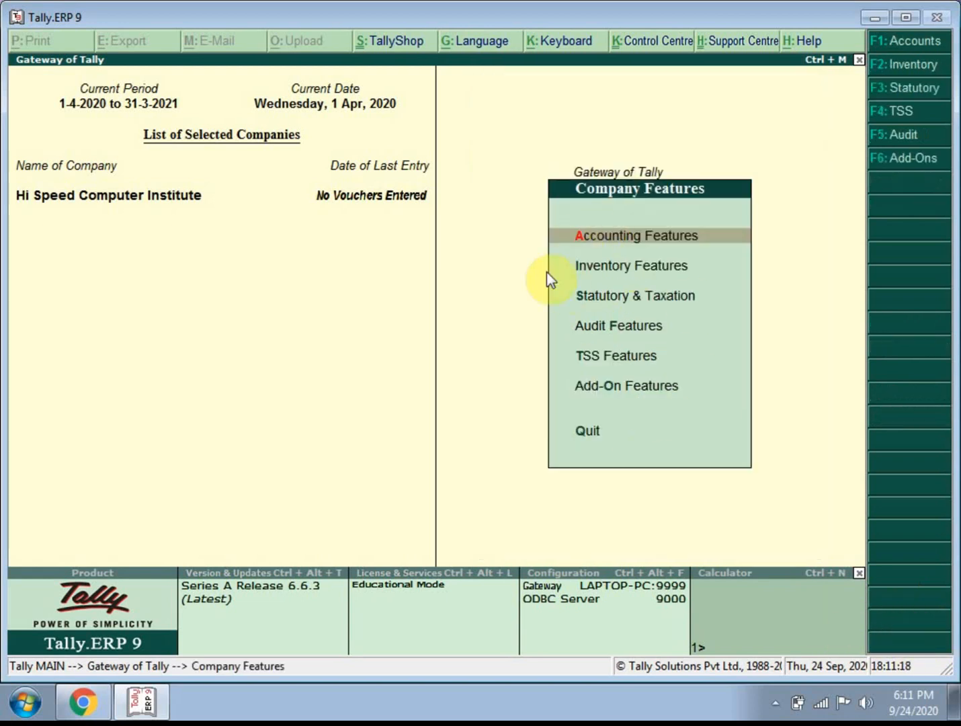
{"action": "left_click", "coordinate": [581, 245]}
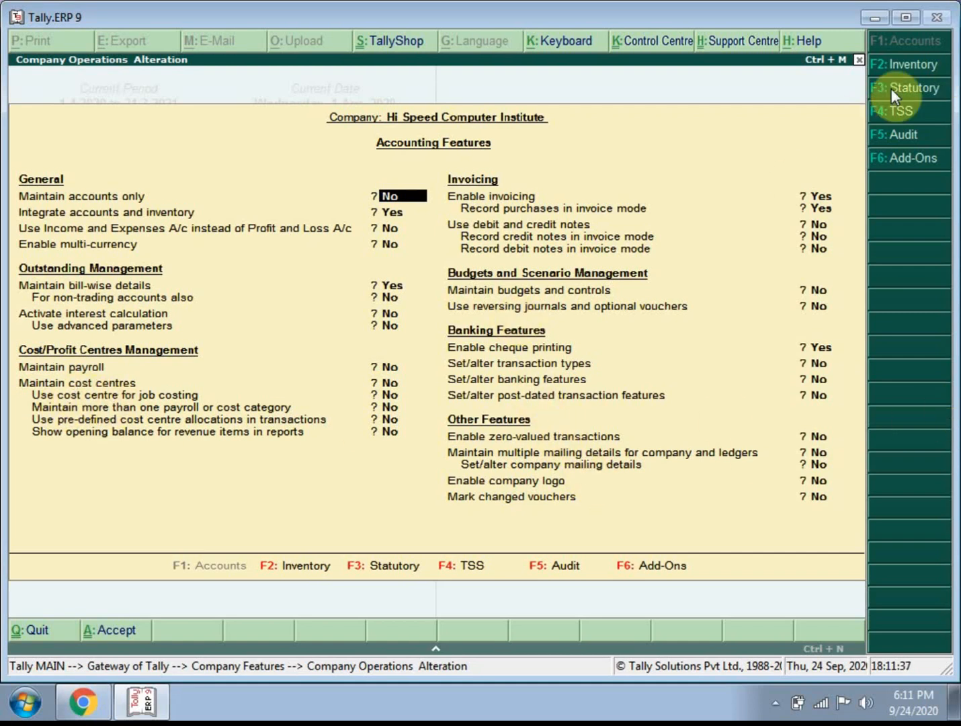
{"action": "left_click", "coordinate": [909, 67]}
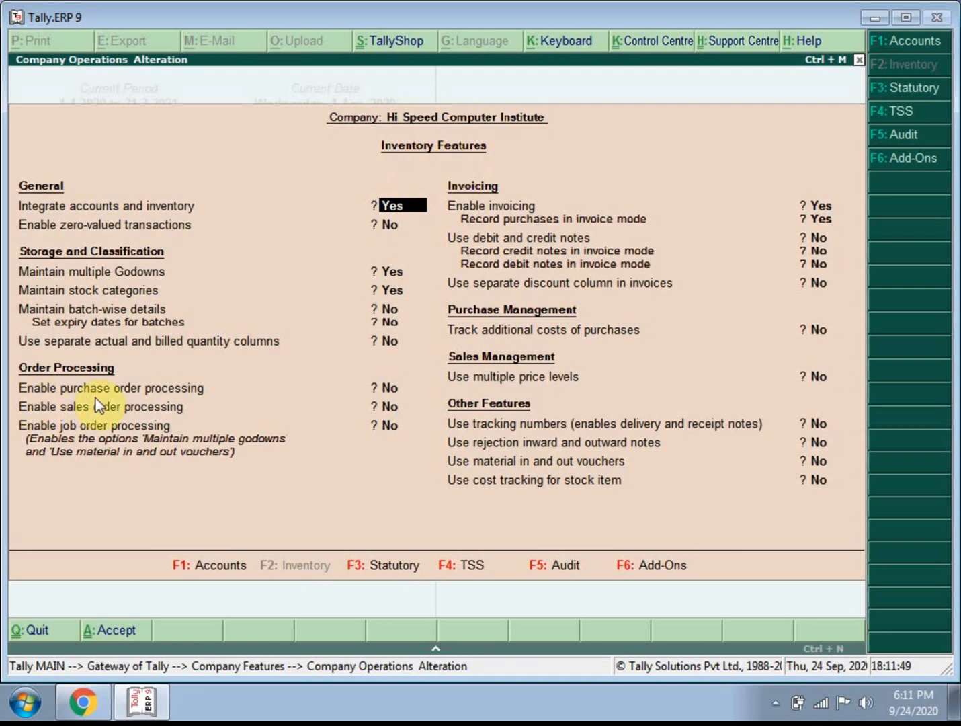
{"action": "left_click", "coordinate": [390, 387]}
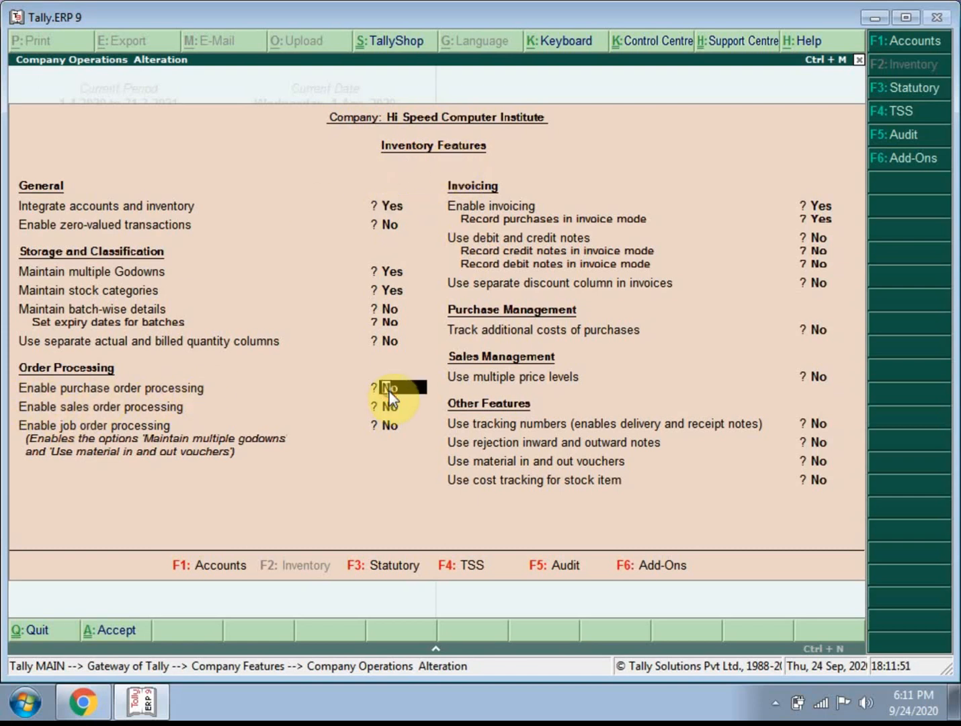
{"action": "key", "text": "y"}
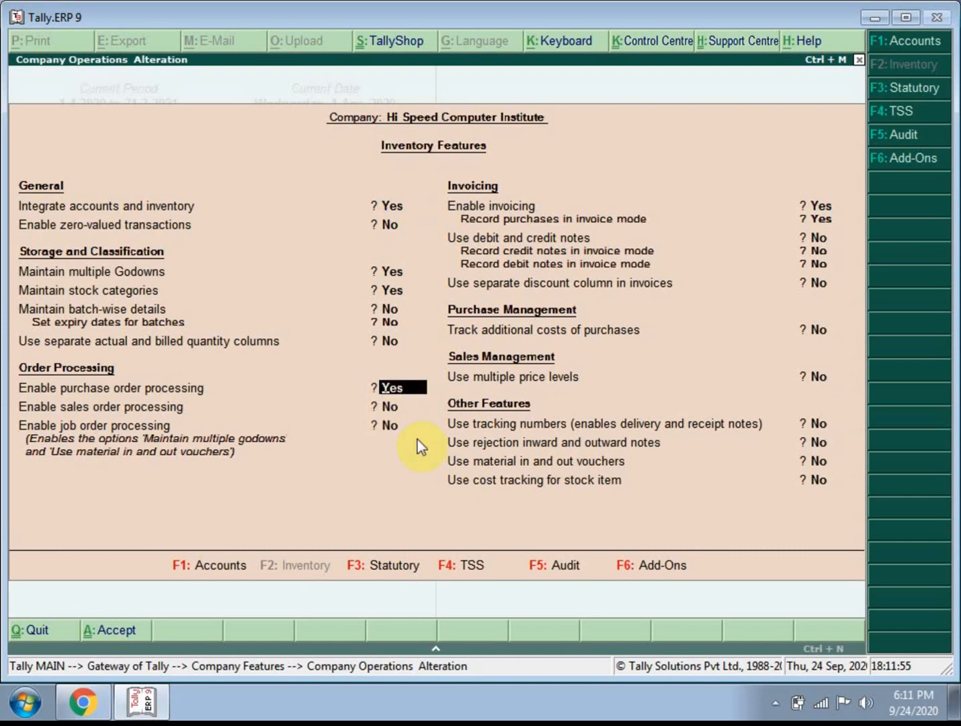
{"action": "left_click", "coordinate": [121, 632]}
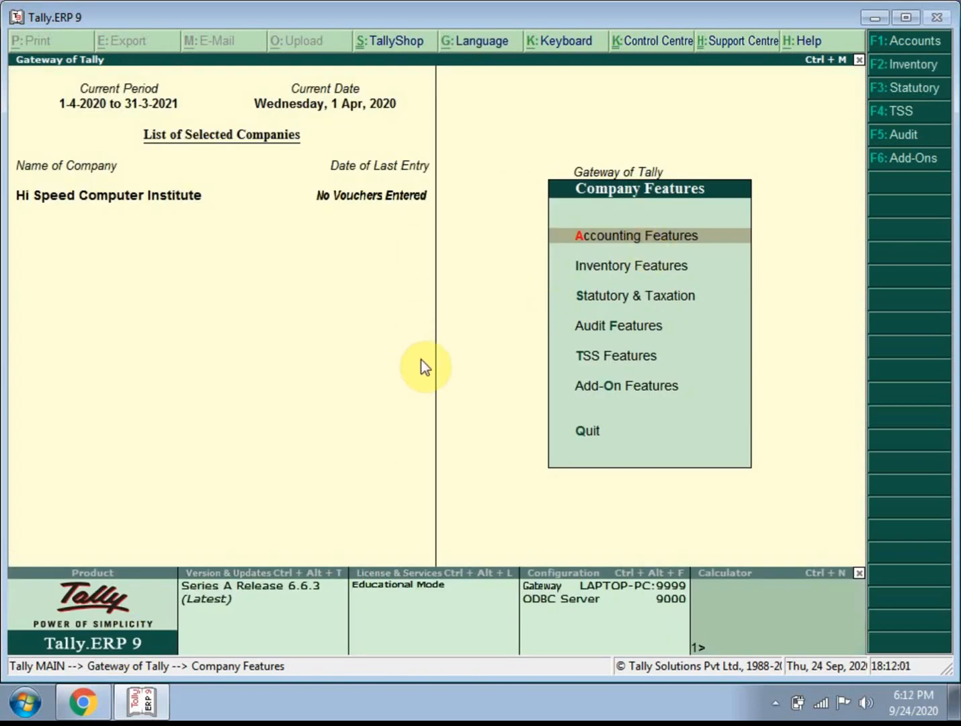
{"action": "key", "text": "Escape"}
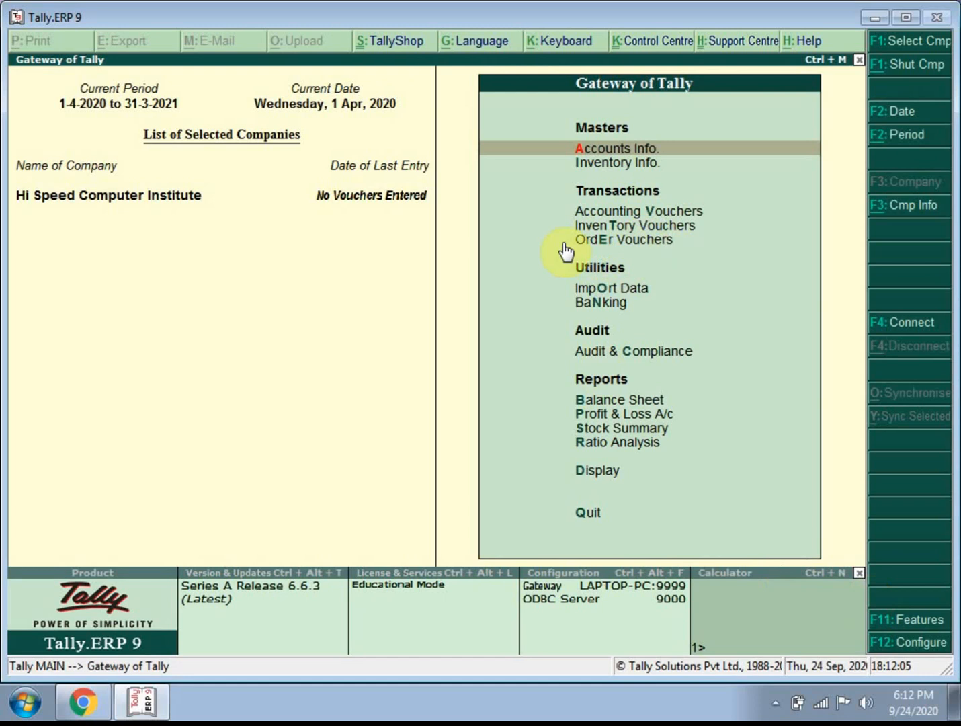
Disable purchase order processing in the company's inventory features, accept the change and return to the Gateway of Tally.
{"action": "left_click", "coordinate": [908, 622]}
{"action": "left_click", "coordinate": [642, 269]}
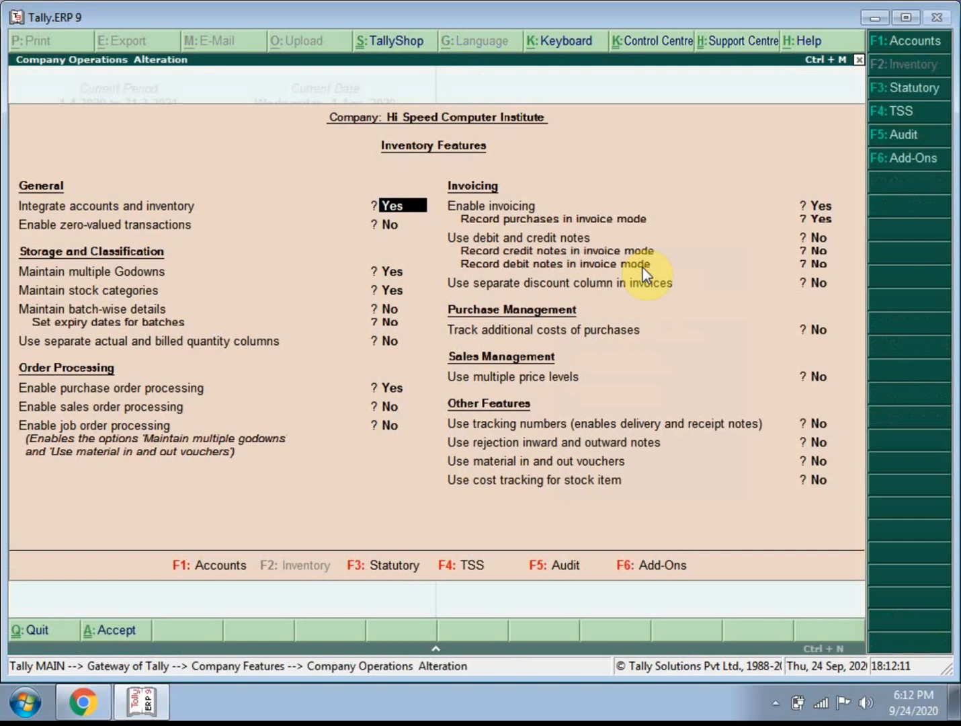
{"action": "left_click", "coordinate": [388, 389]}
{"action": "left_click", "coordinate": [389, 391]}
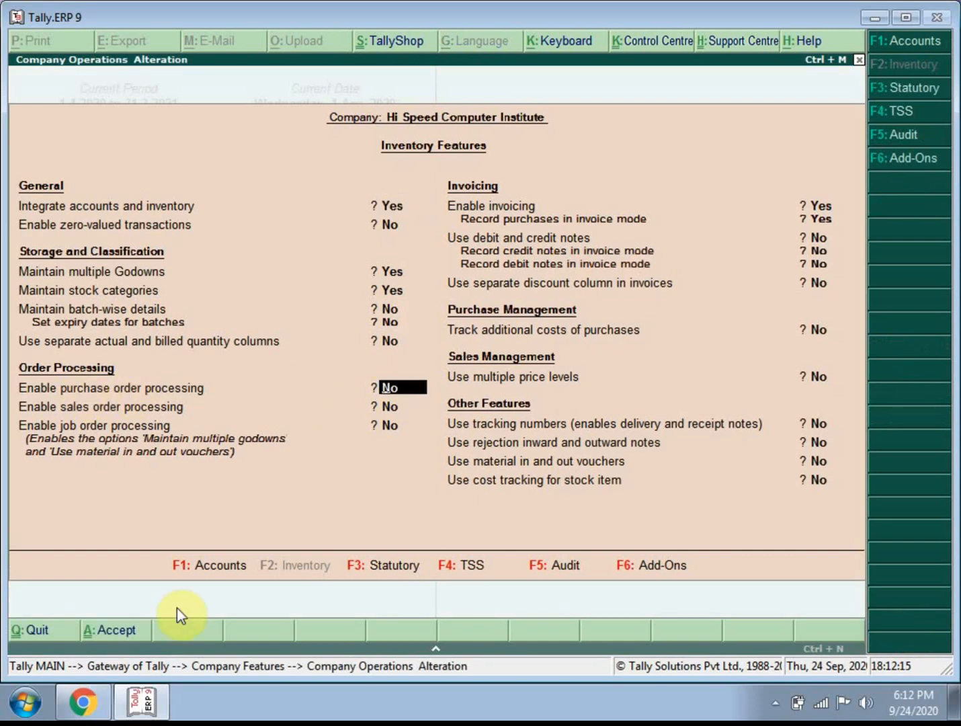
{"action": "left_click", "coordinate": [108, 626]}
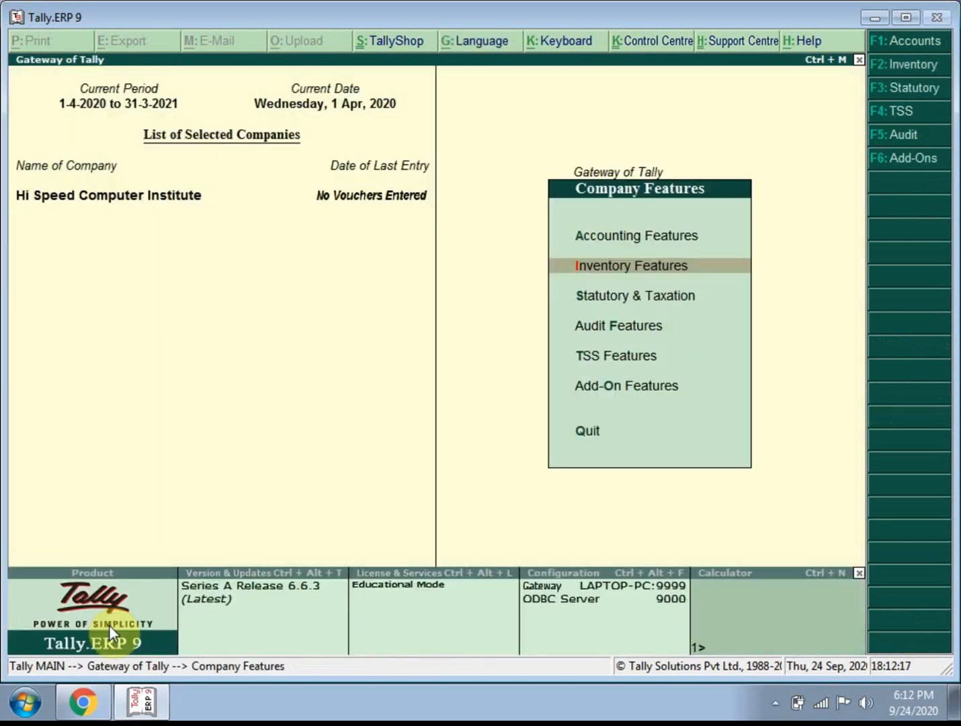
{"action": "key", "text": "Escape"}
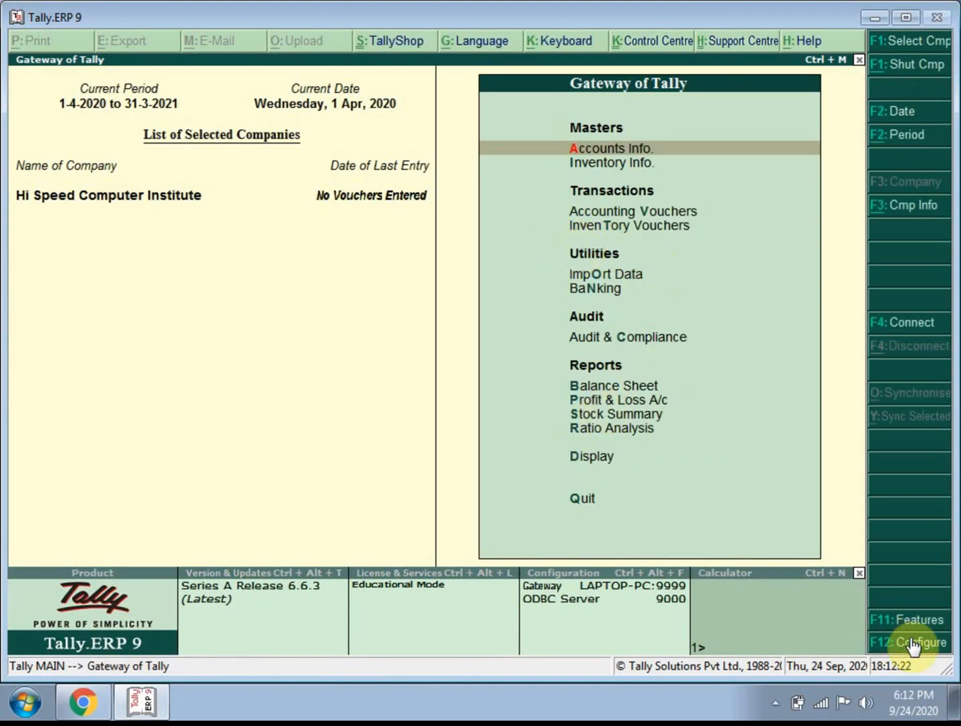
Re-enable purchase order processing in the company's inventory features, accept the change and return to the Gateway of Tally.
{"action": "left_click", "coordinate": [907, 619]}
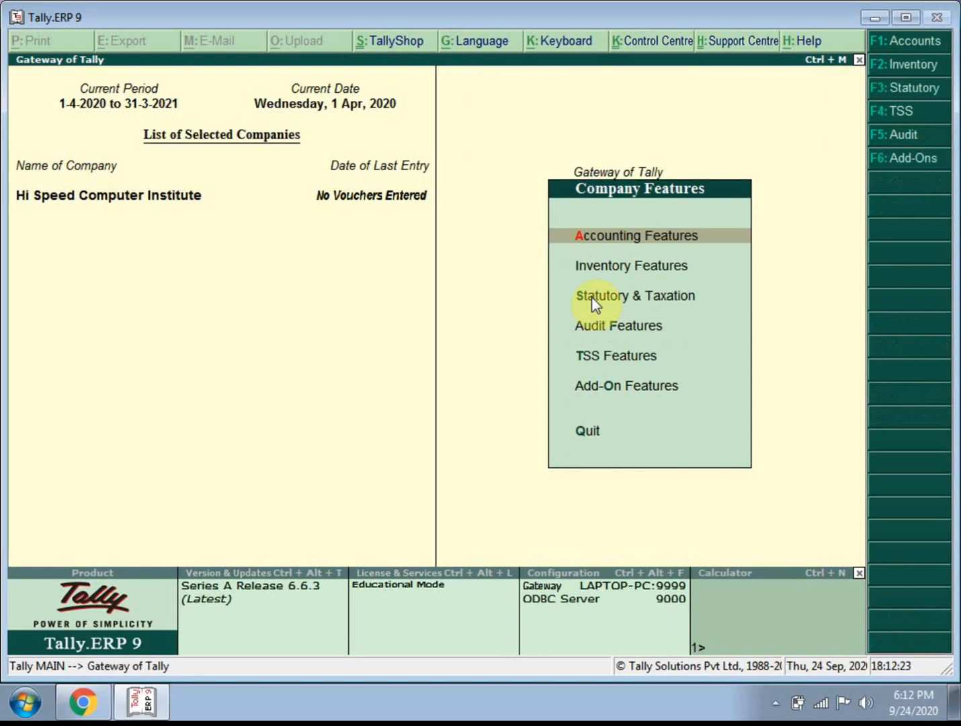
{"action": "left_click", "coordinate": [618, 267]}
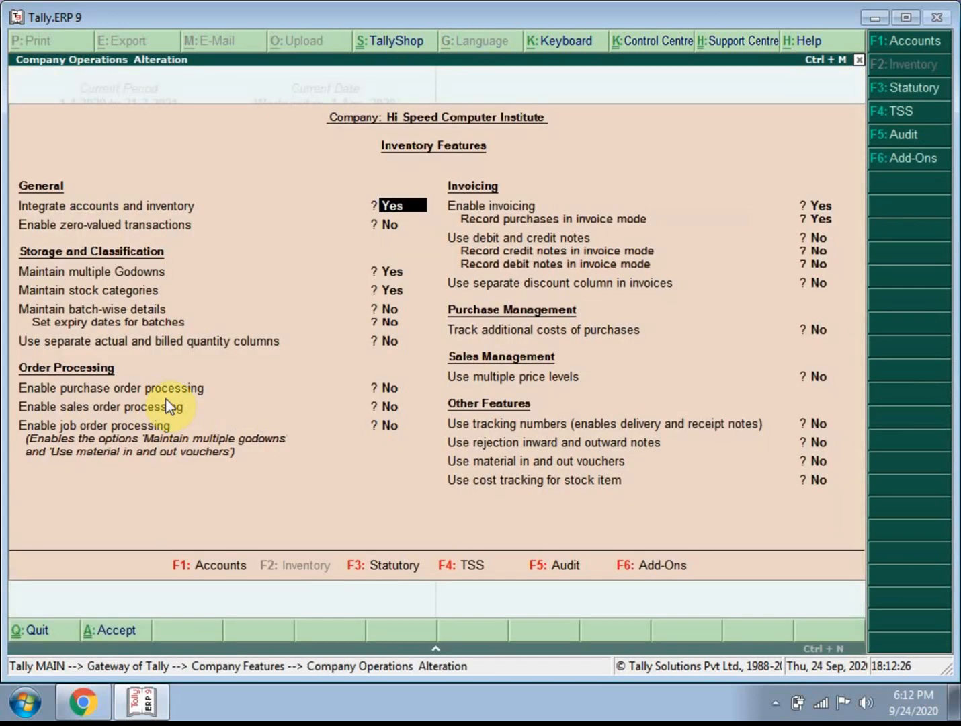
{"action": "left_click", "coordinate": [396, 387]}
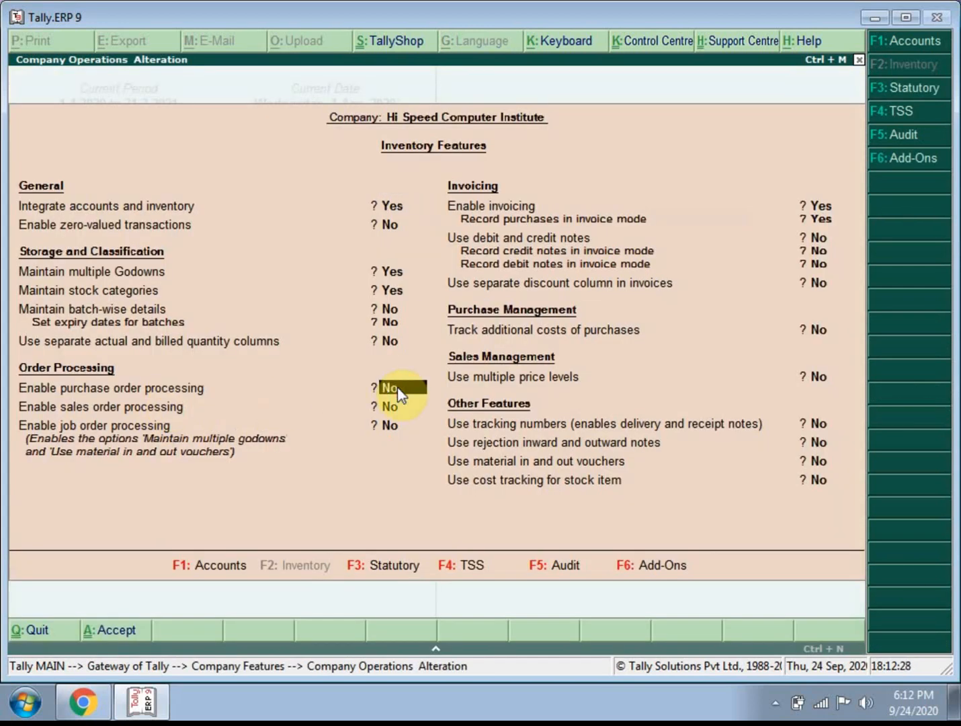
{"action": "left_click", "coordinate": [396, 388]}
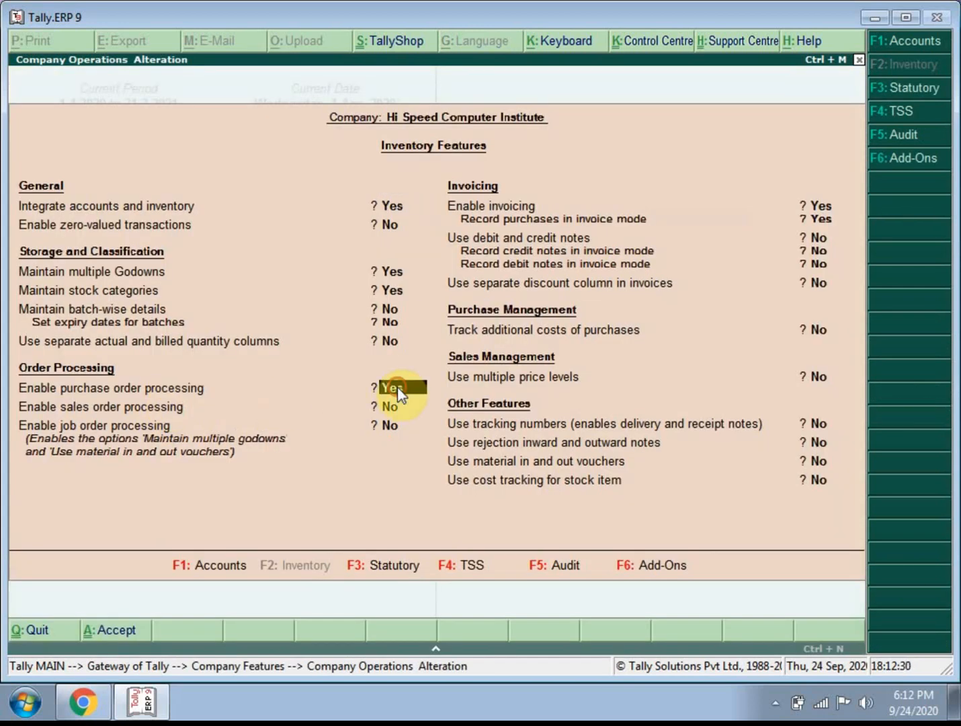
{"action": "left_click", "coordinate": [118, 630]}
{"action": "left_click", "coordinate": [586, 432]}
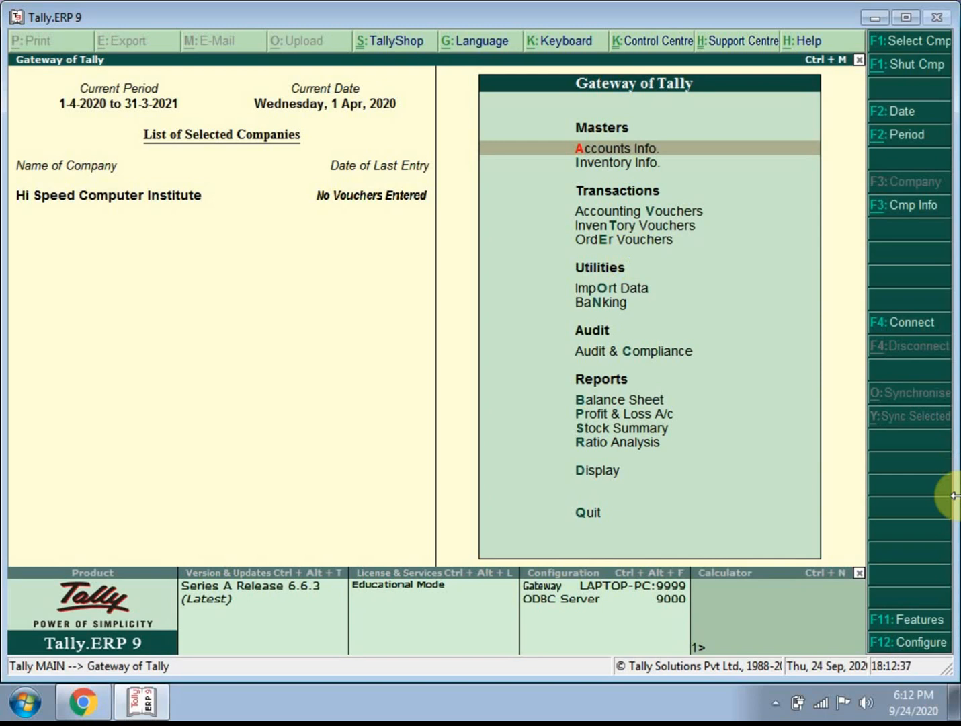
Start a purchase order from Order Vouchers and choose Arihant Treding as the party account.
{"action": "key", "text": "Down"}
{"action": "key", "text": "Down"}
{"action": "key", "text": "Down"}
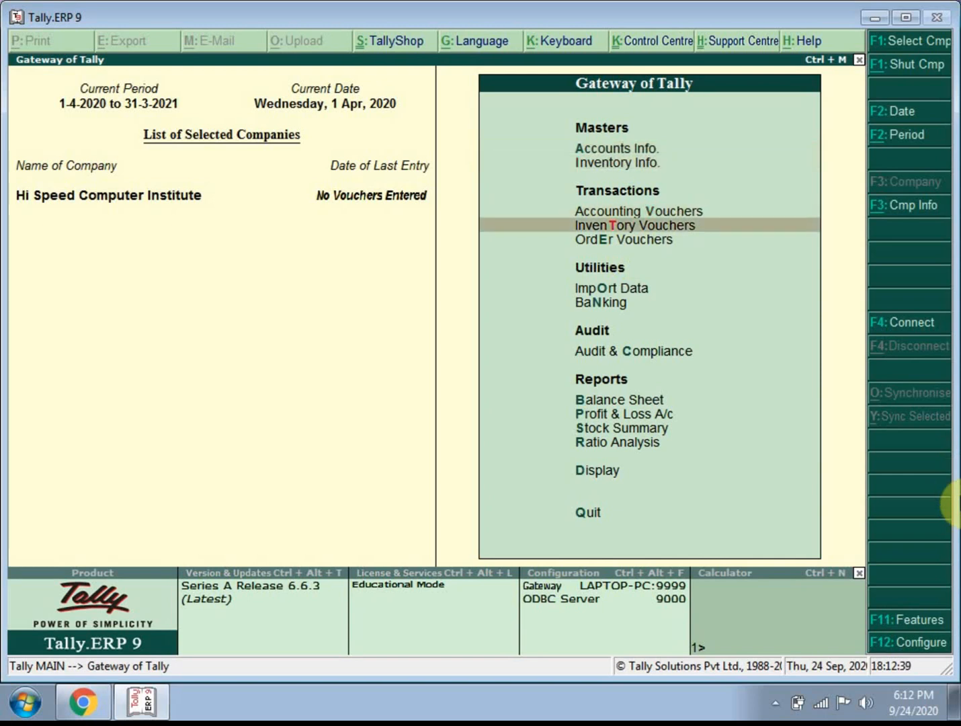
{"action": "key", "text": "Down"}
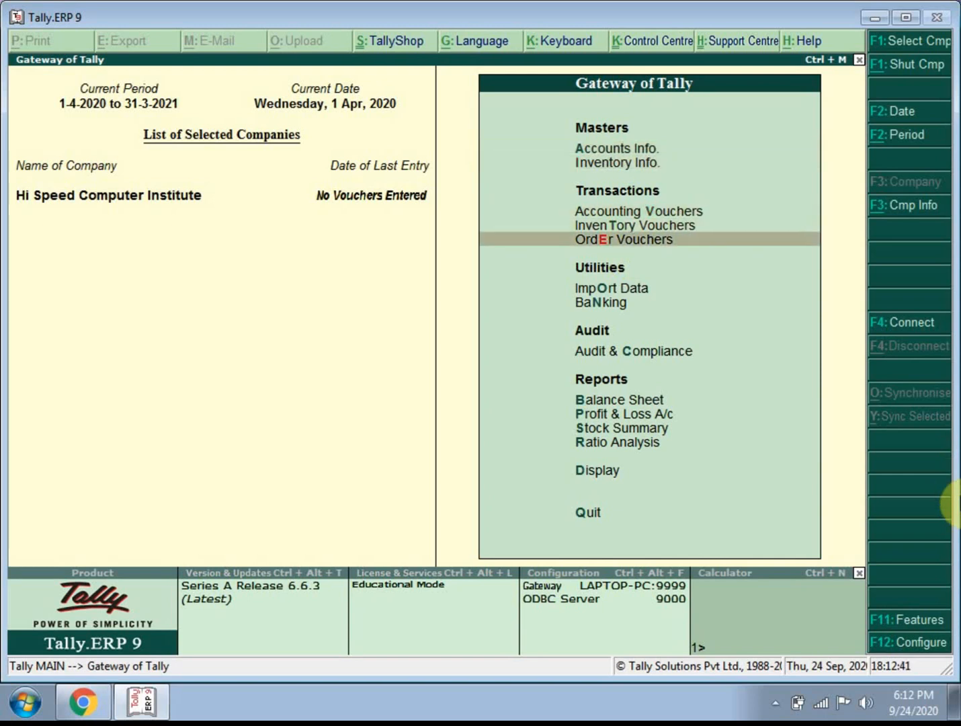
{"action": "key", "text": "Return"}
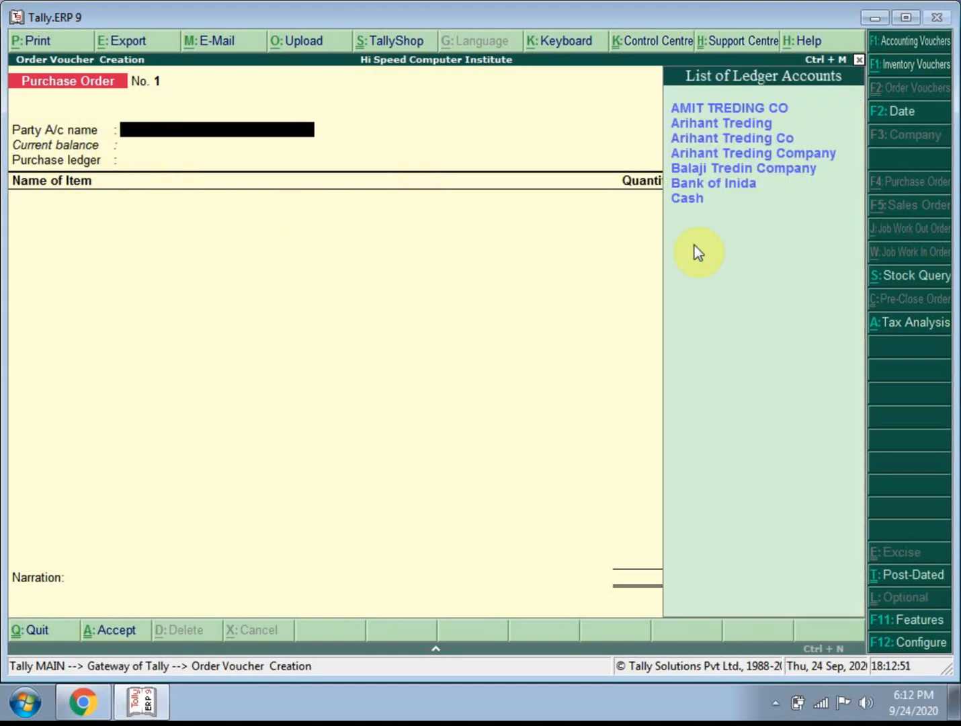
{"action": "left_click", "coordinate": [732, 127]}
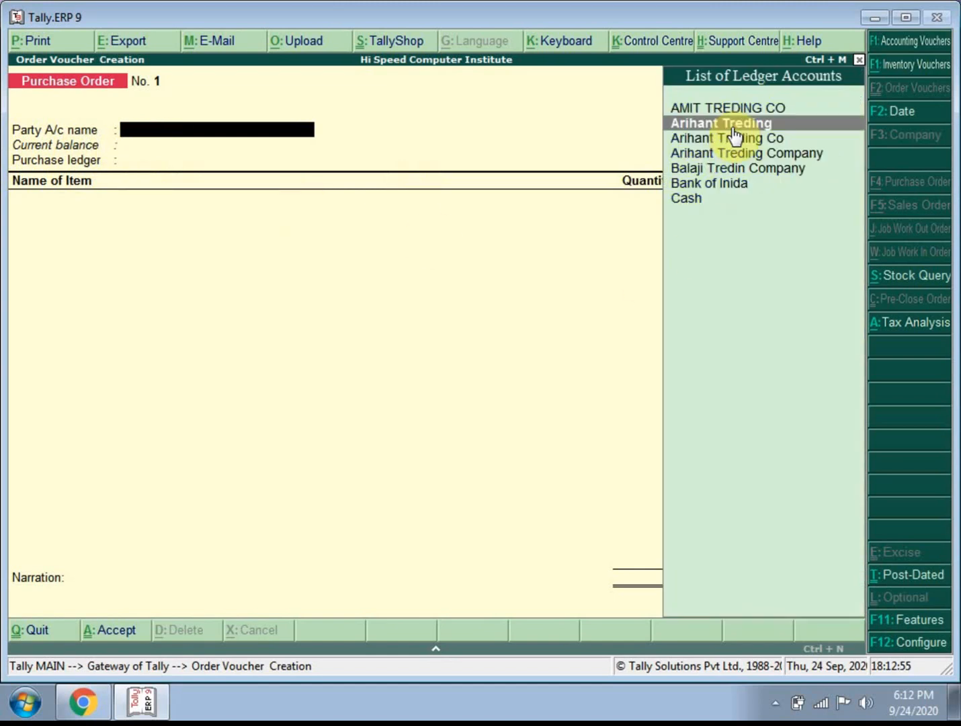
{"action": "left_click", "coordinate": [733, 127]}
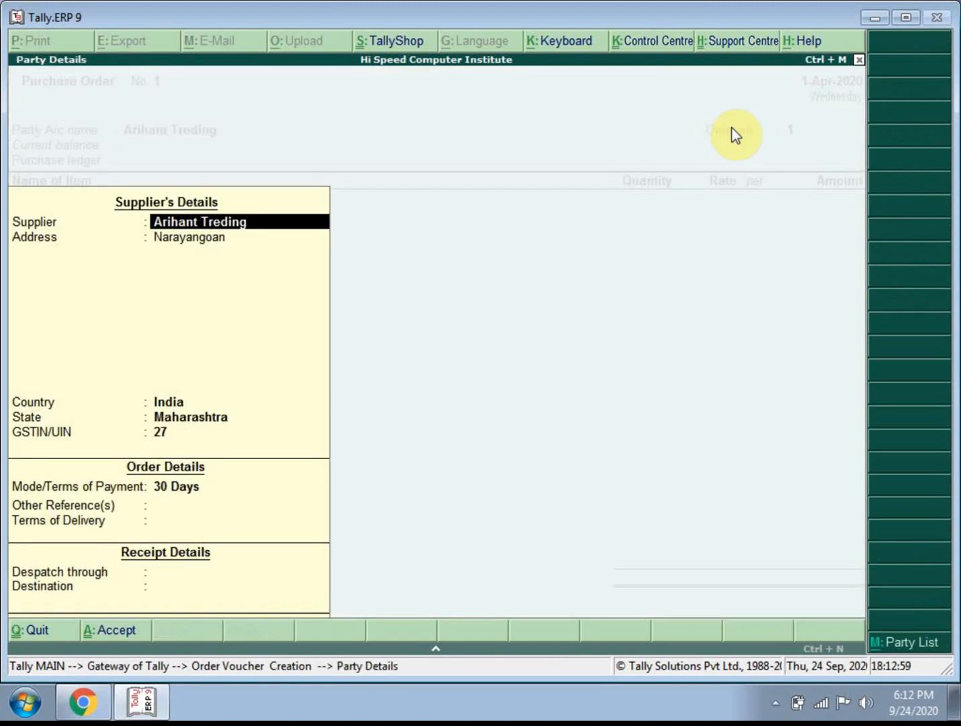
Keep the supplier's name, address, country, state and GSTIN, and the 30 Days payment terms in the party details.
{"action": "key", "text": "Return"}
{"action": "key", "text": "Return"}
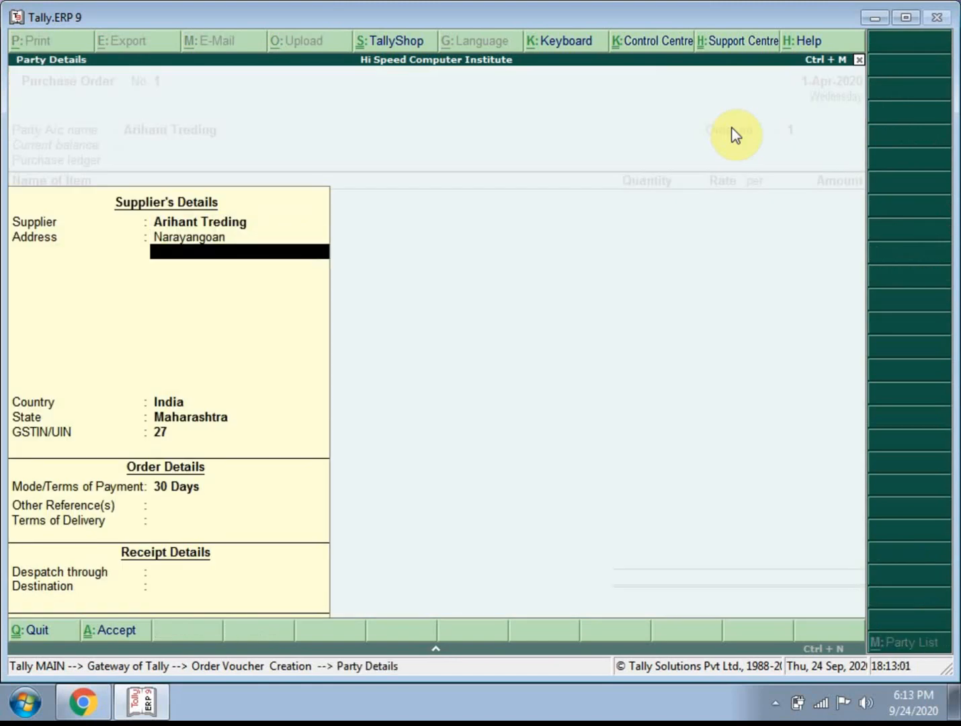
{"action": "key", "text": "Return"}
{"action": "key", "text": "Return"}
{"action": "key", "text": "Return"}
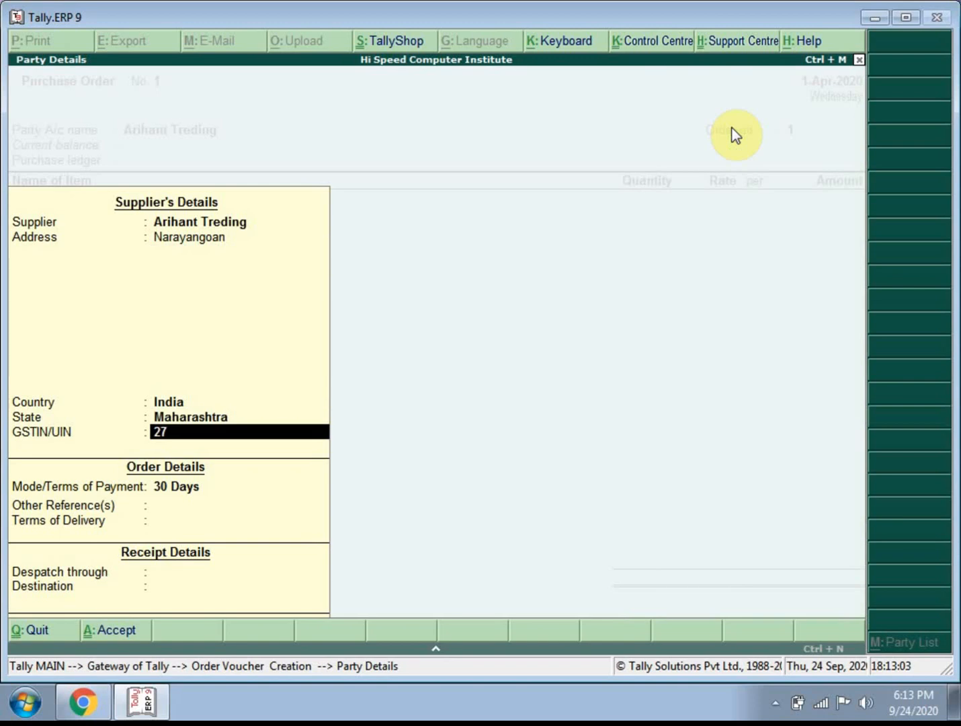
{"action": "key", "text": "Return"}
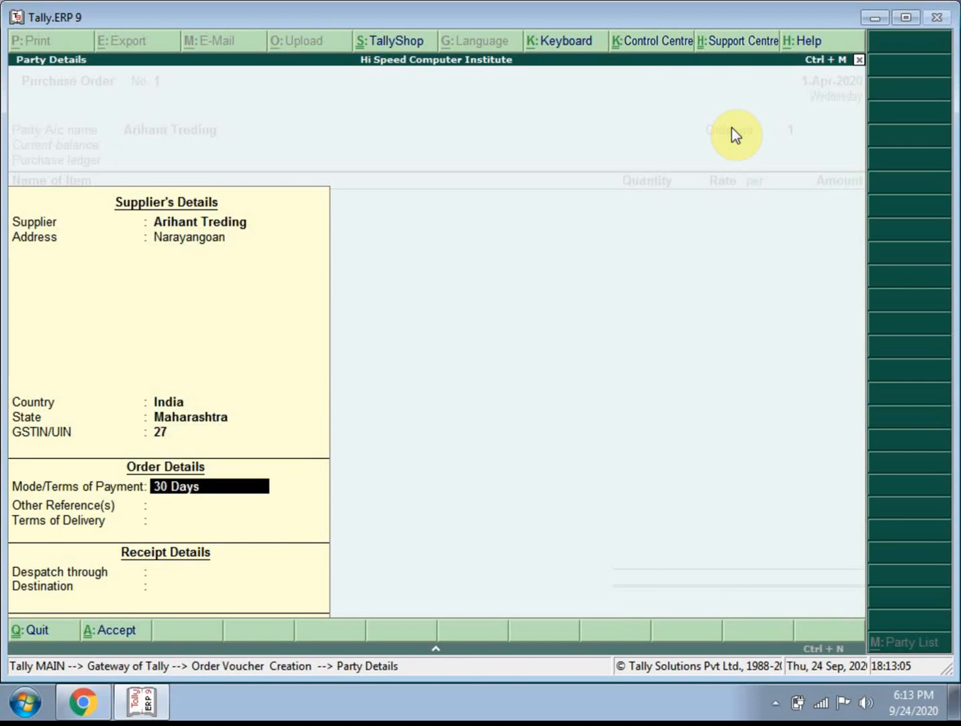
{"action": "key", "text": "Return"}
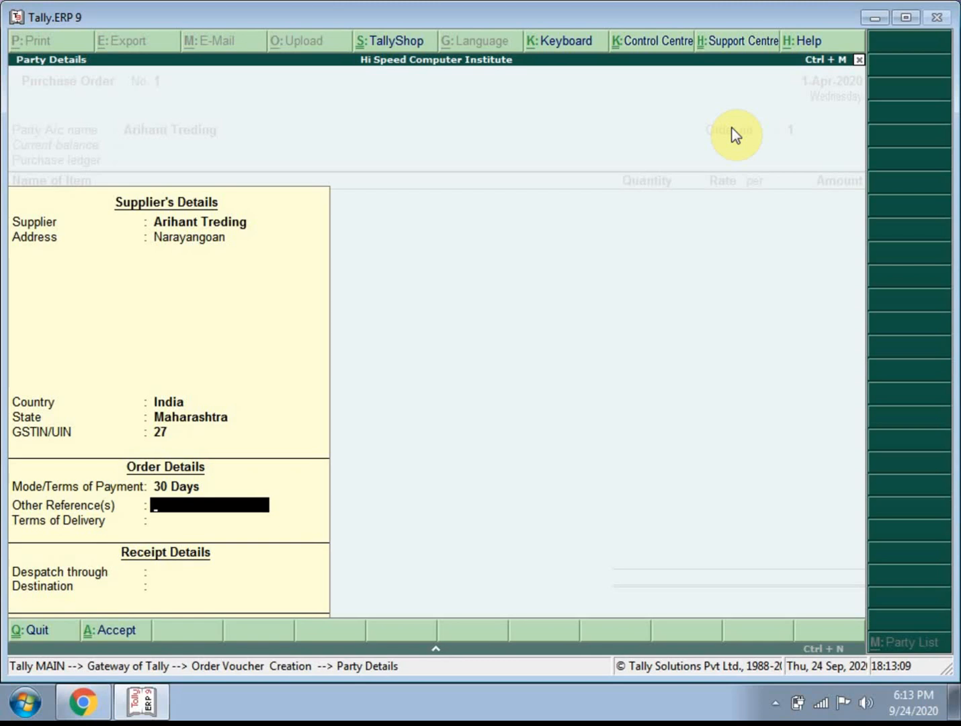
{"action": "key", "text": "Return"}
{"action": "key", "text": "Return"}
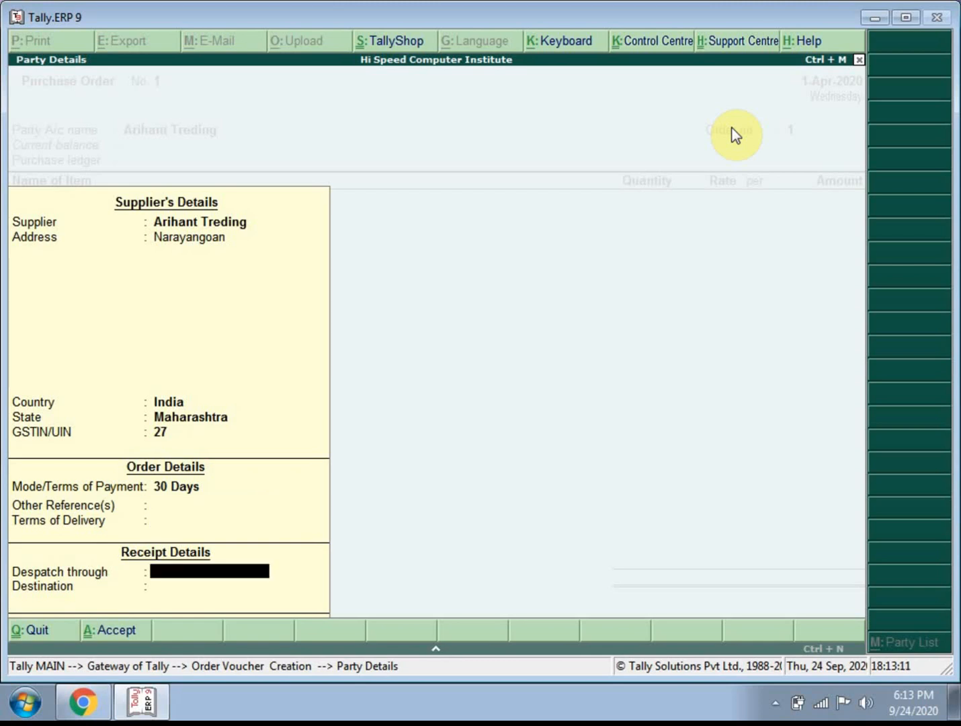
{"action": "key", "text": "Return"}
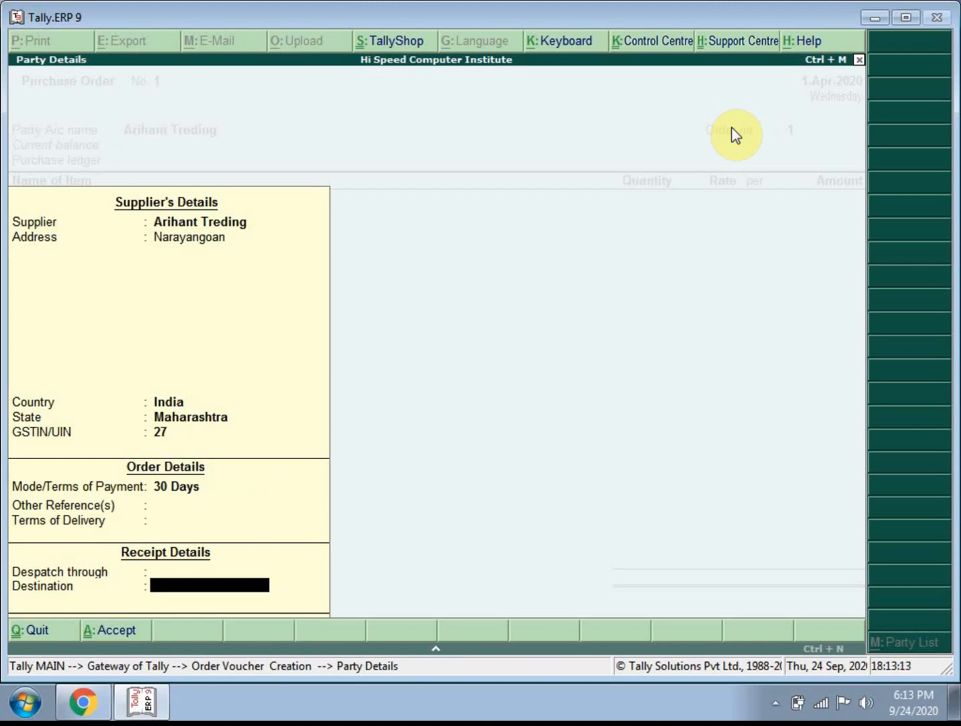
{"action": "key", "text": "BackSpace"}
{"action": "key", "text": "BackSpace"}
{"action": "key", "text": "BackSpace"}
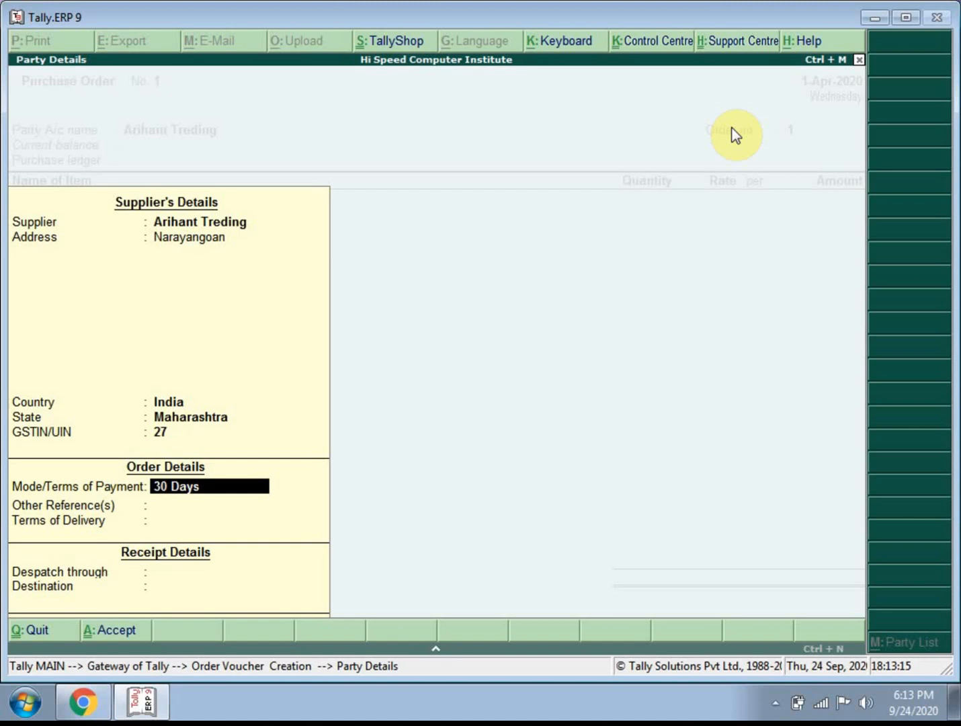
{"action": "key", "text": "Return"}
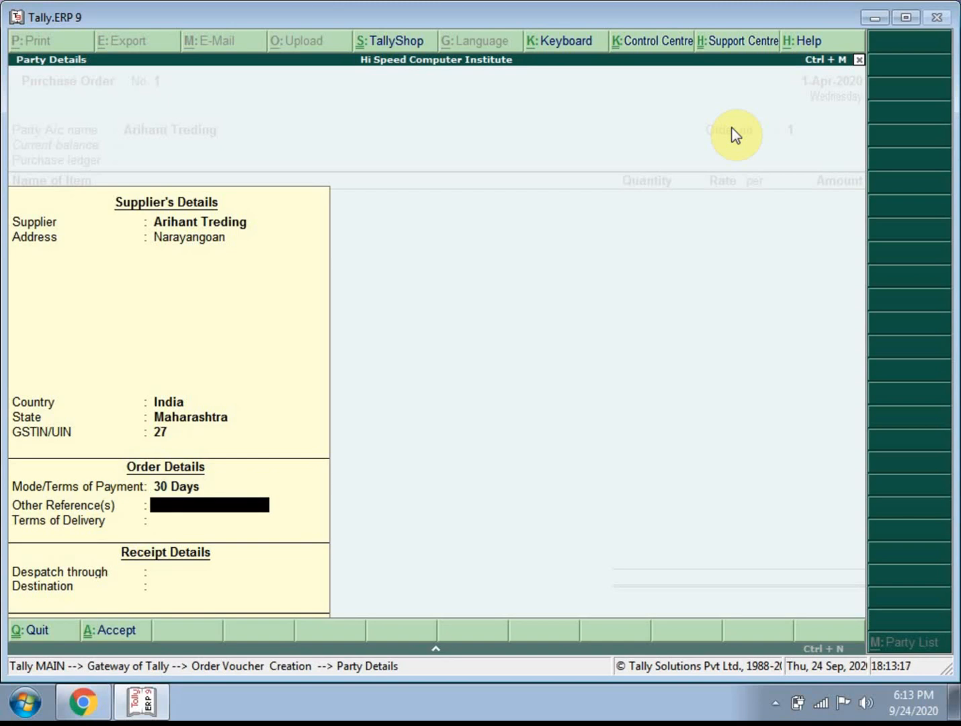
Enter By as the other reference and By Hand as the terms of delivery in the order details.
{"action": "type", "text": "By"}
{"action": "key", "text": "Return"}
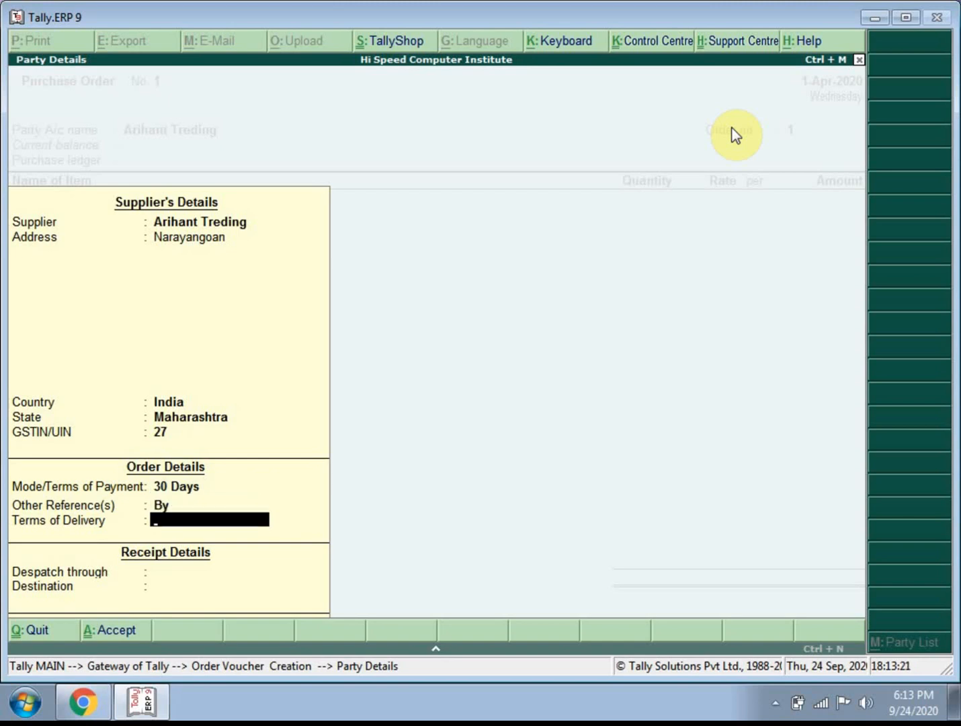
{"action": "type", "text": "By Tr"}
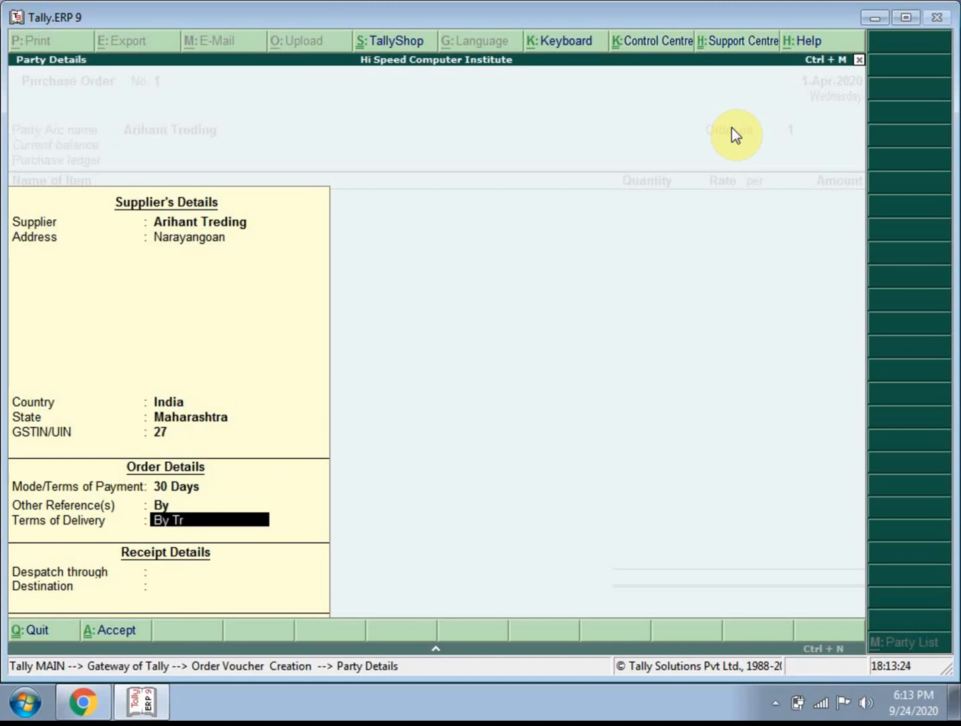
{"action": "key", "text": "BackSpace"}
{"action": "key", "text": "BackSpace"}
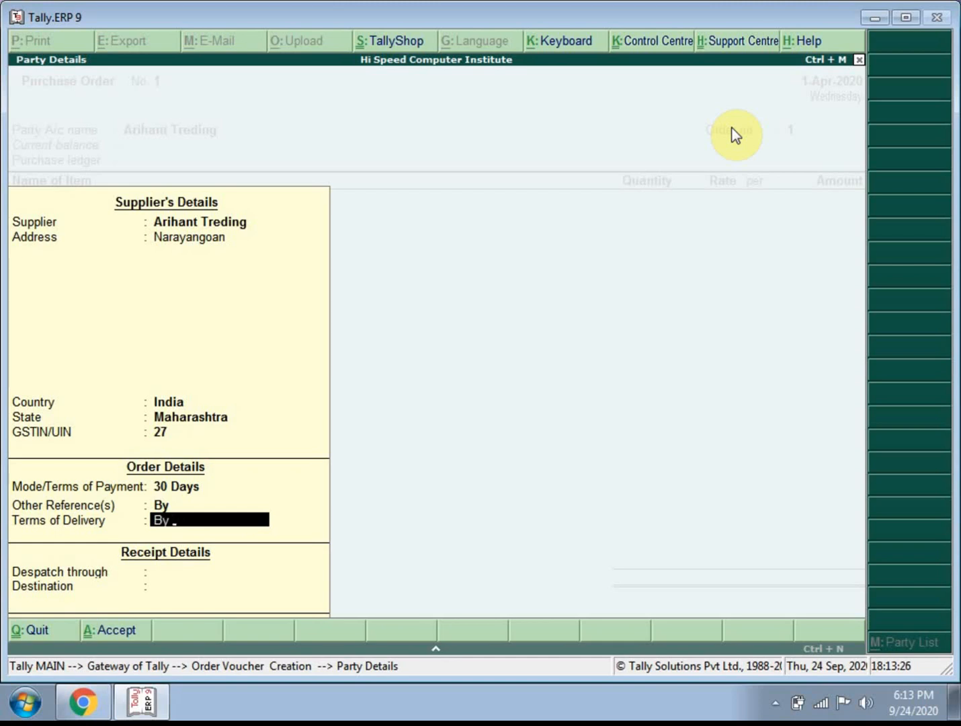
{"action": "type", "text": "Hand"}
{"action": "key", "text": "Return"}
{"action": "key", "text": "Return"}
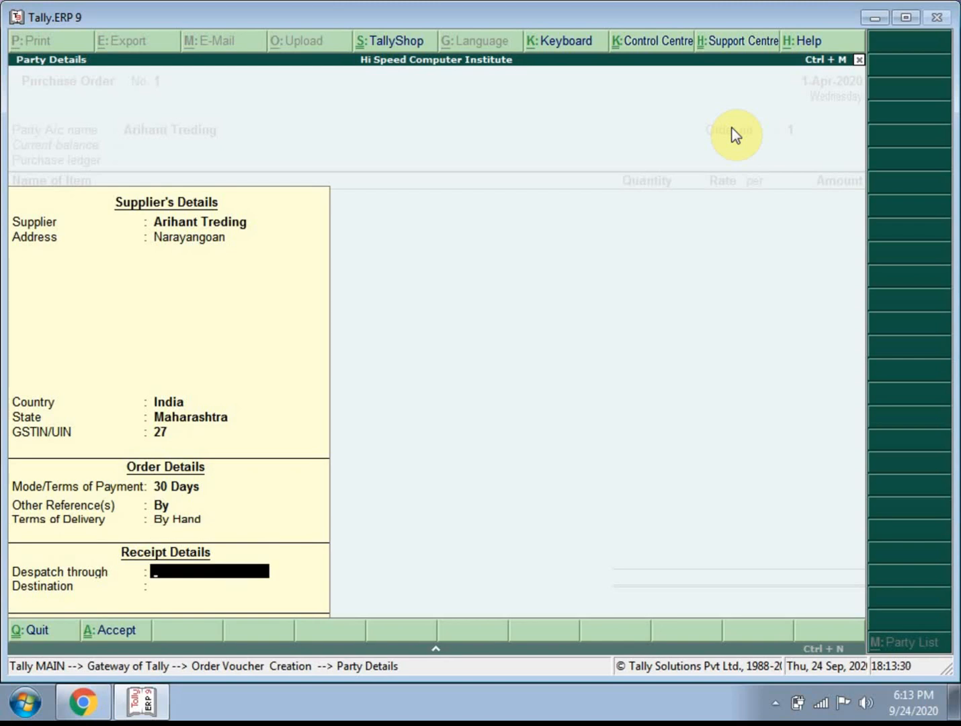
Set the receipt details to despatch through By Hand with destination Pune, and finish the party details.
{"action": "type", "text": "By Hand"}
{"action": "key", "text": "Return"}
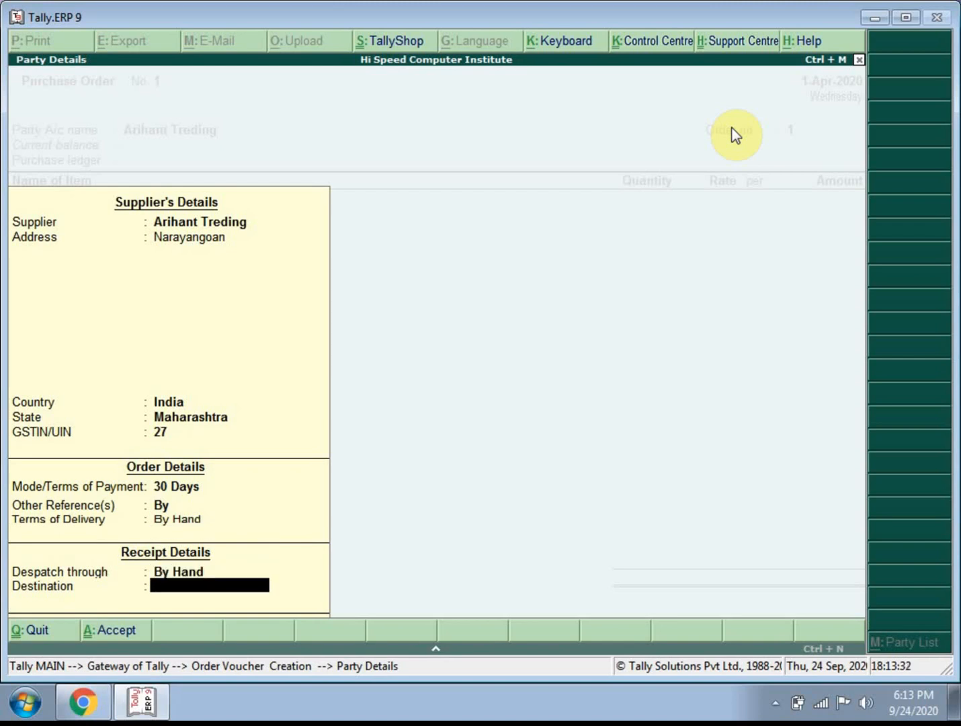
{"action": "type", "text": "Pune"}
{"action": "key", "text": "Return"}
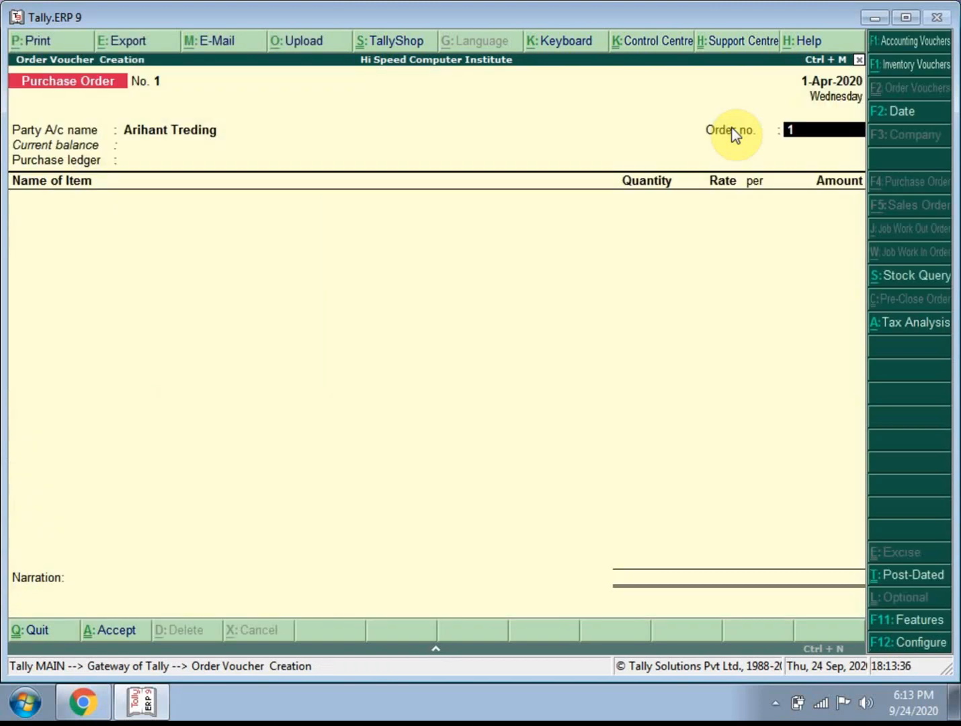
Enter the purchase order's order number and choose Purchase Goods@12% as the purchase ledger.
{"action": "type", "text": "po001"}
{"action": "key", "text": "Return"}
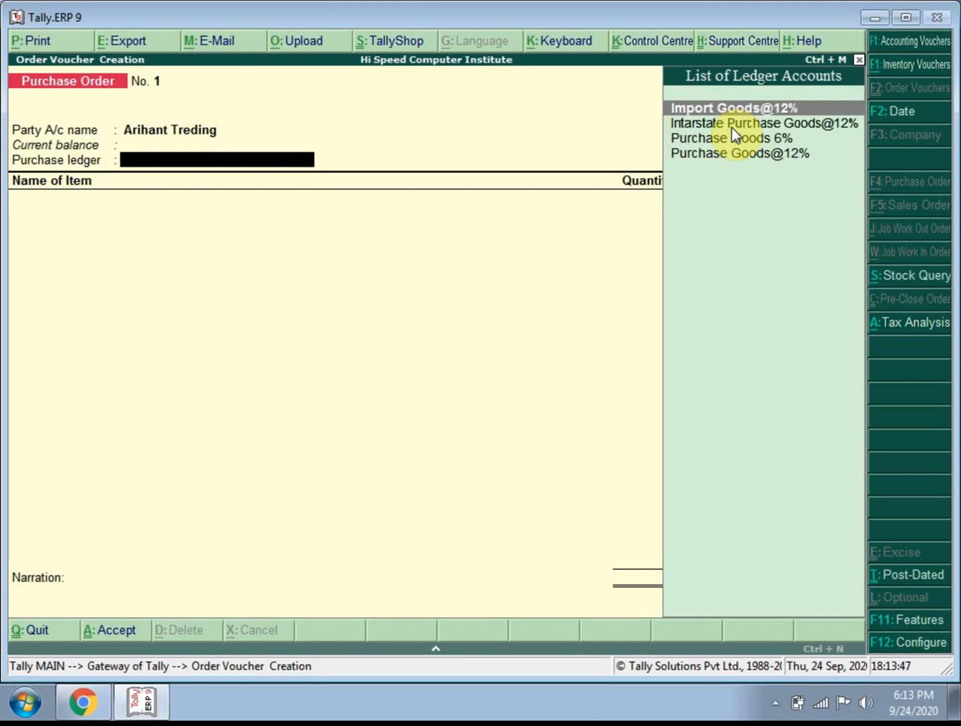
{"action": "key", "text": "Down"}
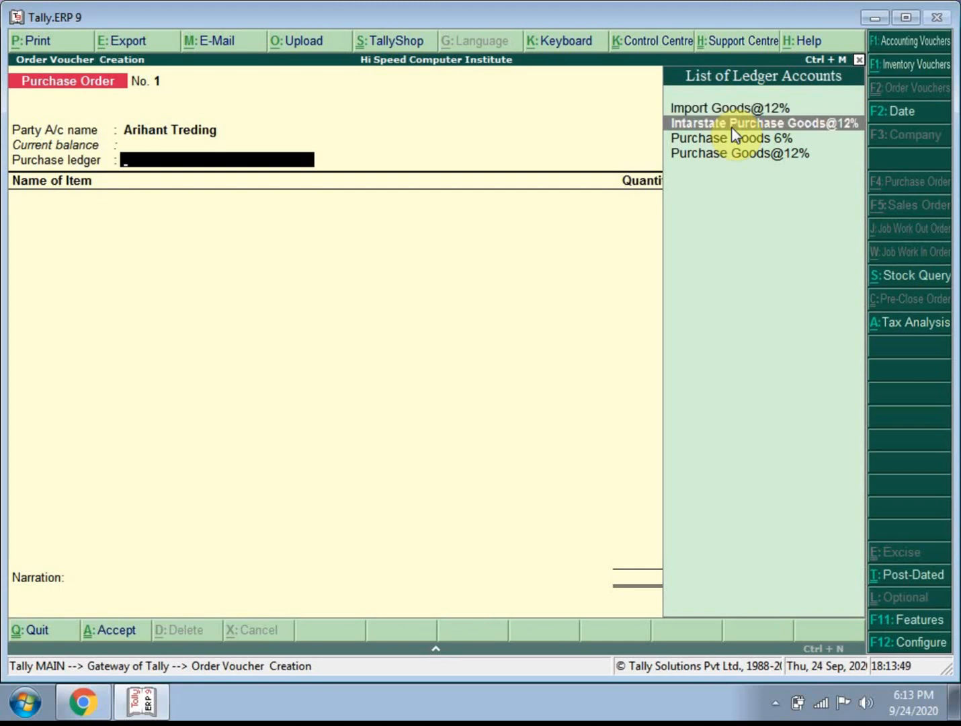
{"action": "key", "text": "Down"}
{"action": "key", "text": "Down"}
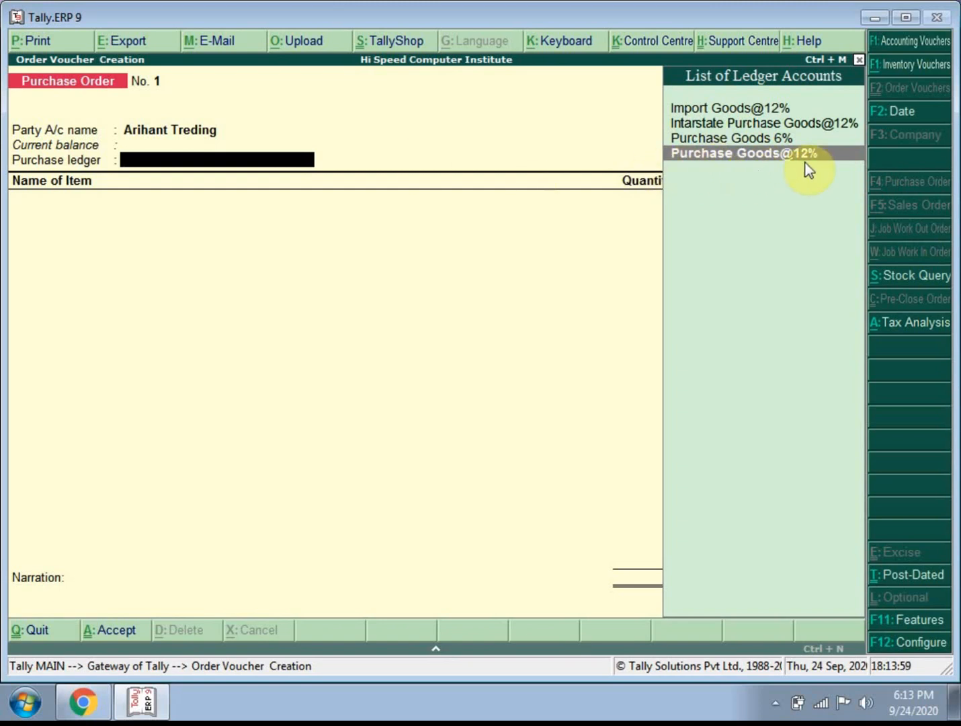
{"action": "key", "text": "Return"}
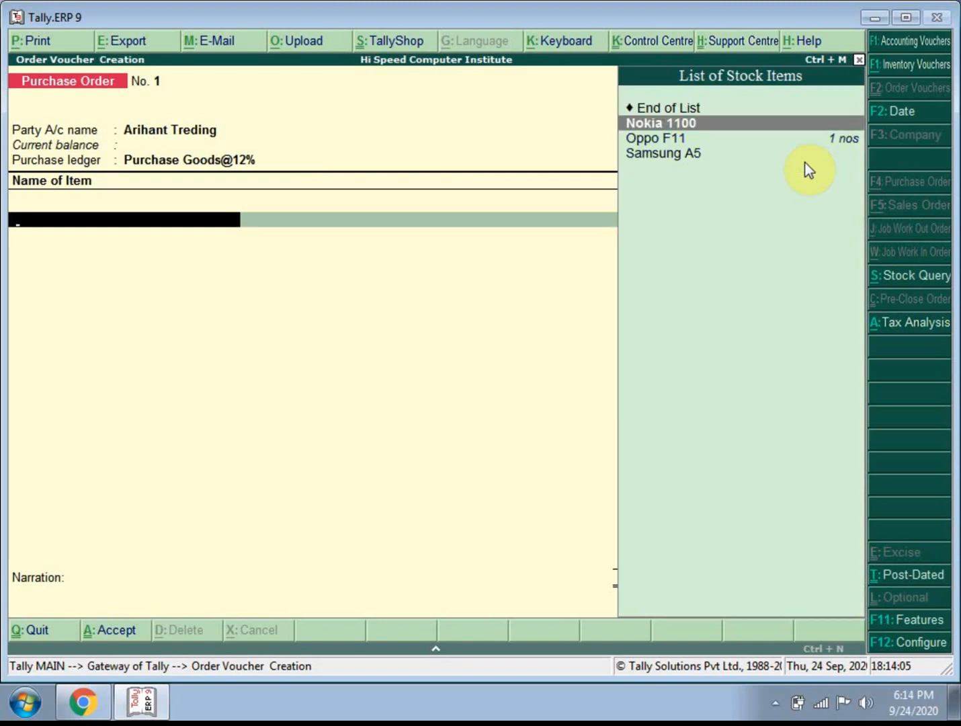
Add Nokia 1100 to the purchase order with due date 1-Apr-2020 and Main Location as its godown.
{"action": "key", "text": "Return"}
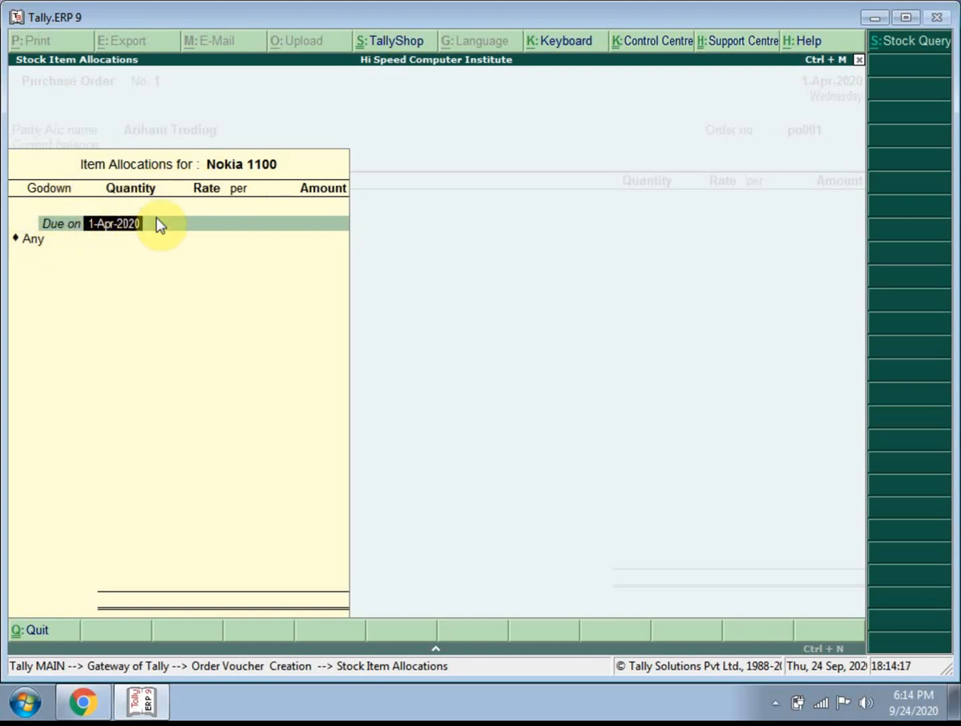
{"action": "key", "text": "Return"}
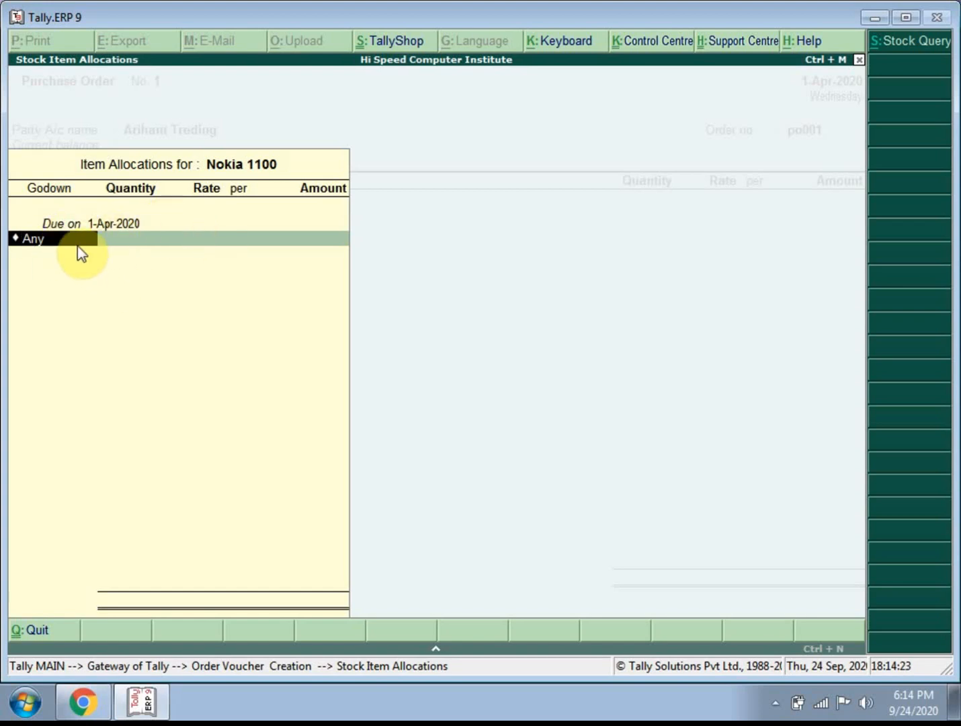
{"action": "key", "text": "BackSpace"}
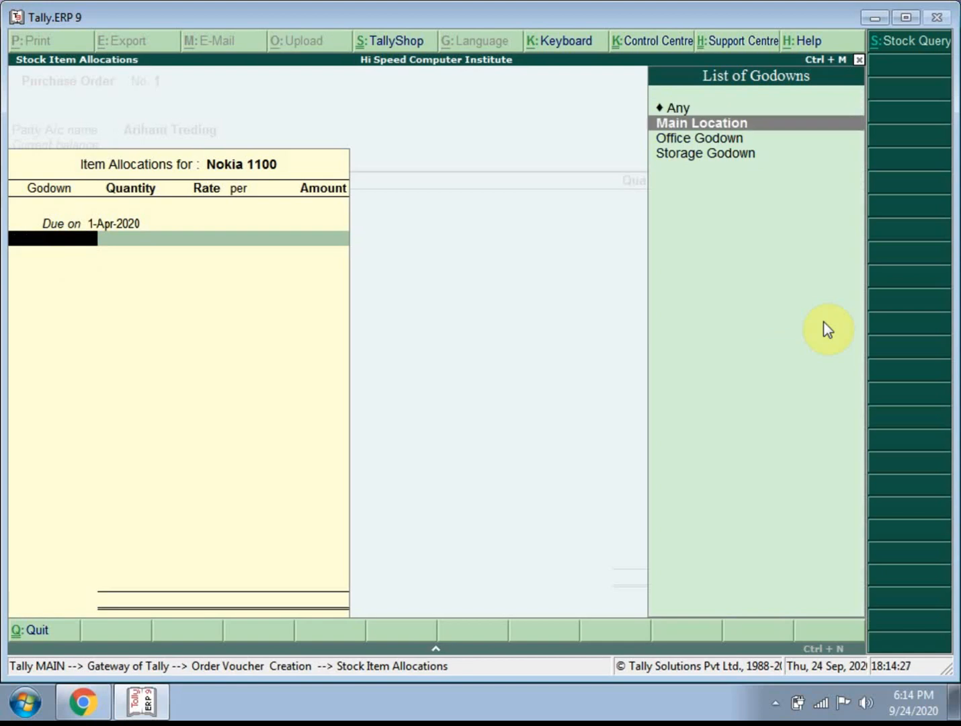
{"action": "key", "text": "Return"}
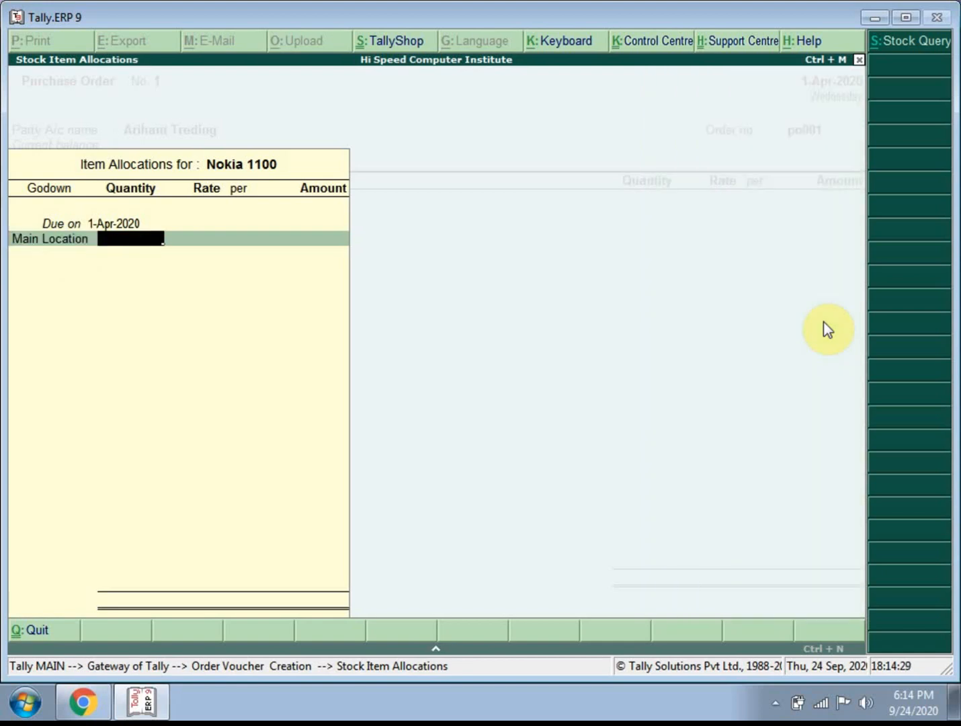
Allocate 10 nos of Nokia 1100 at a rate of 1,000 per nos and finish the item allocation.
{"action": "type", "text": "10"}
{"action": "key", "text": "Return"}
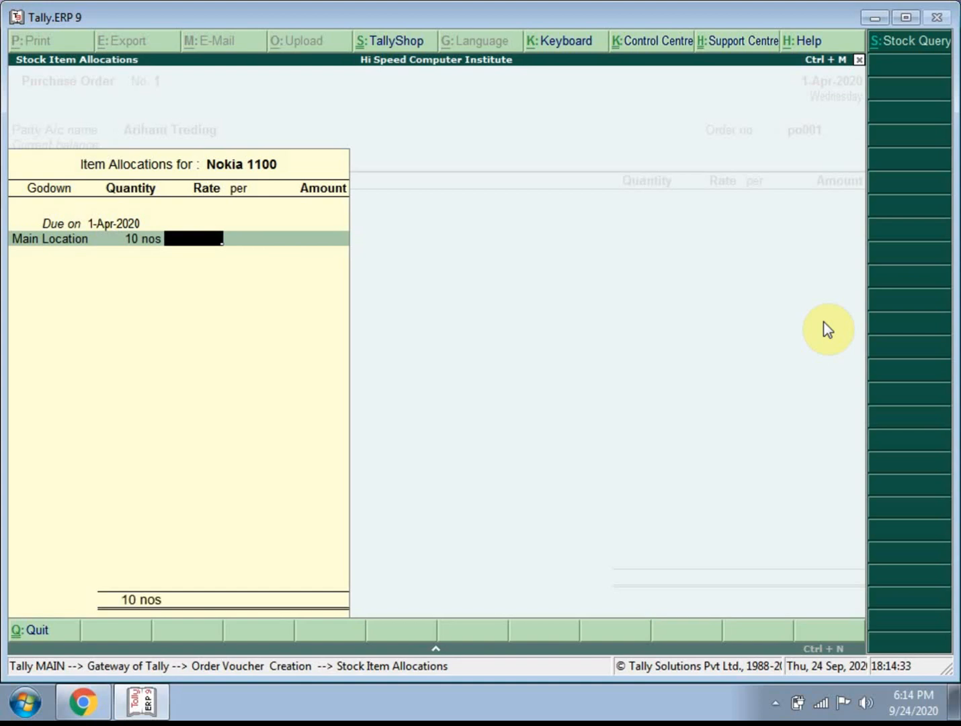
{"action": "type", "text": "1000"}
{"action": "key", "text": "Return"}
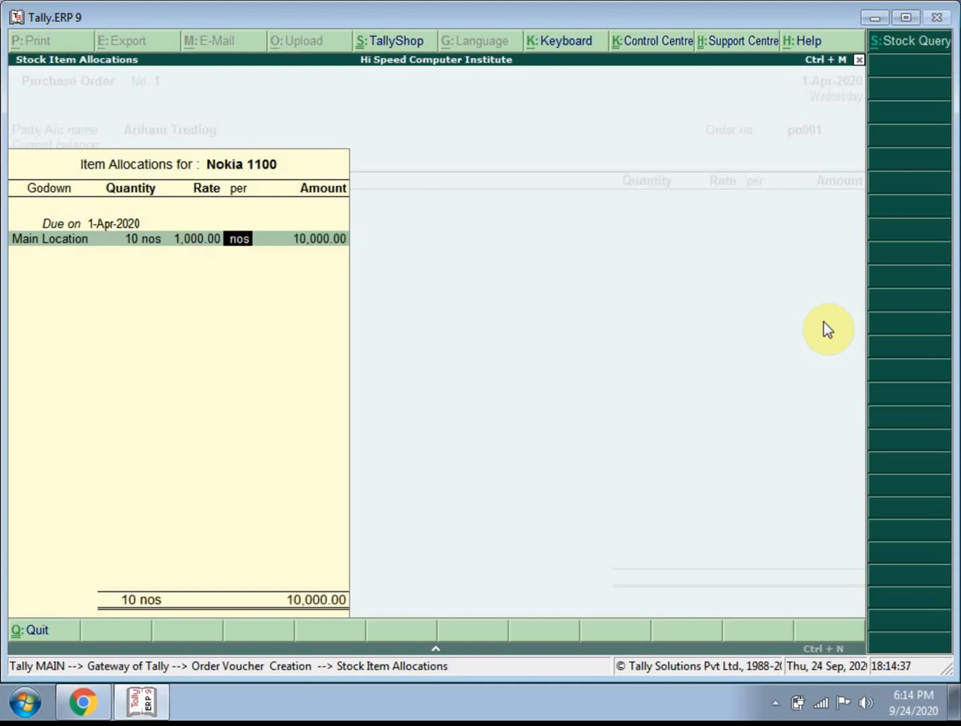
{"action": "key", "text": "Return"}
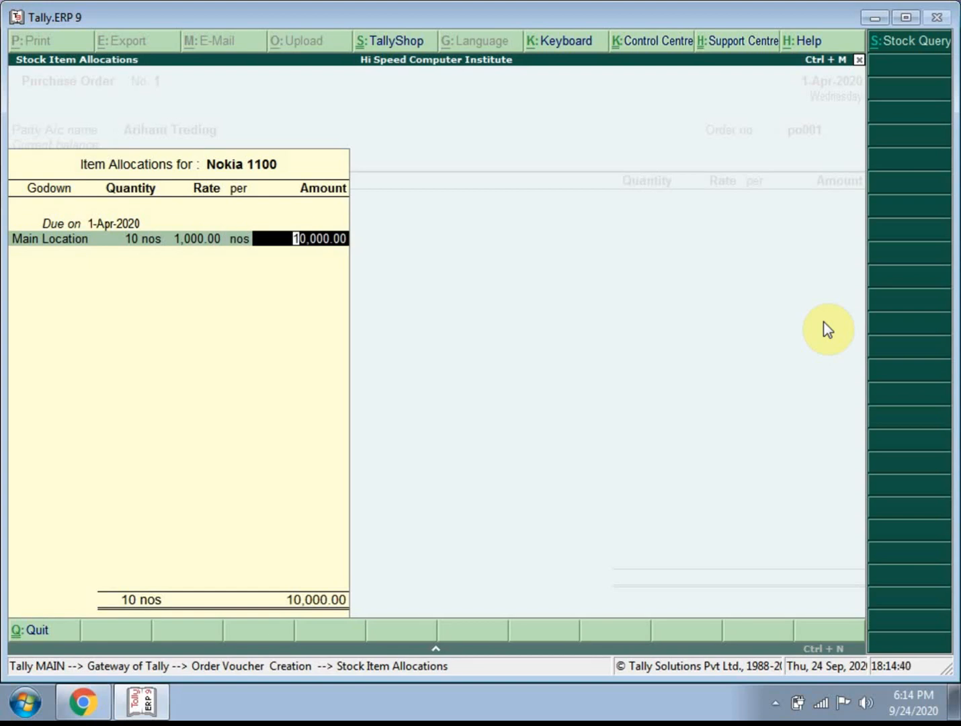
{"action": "key", "text": "Return"}
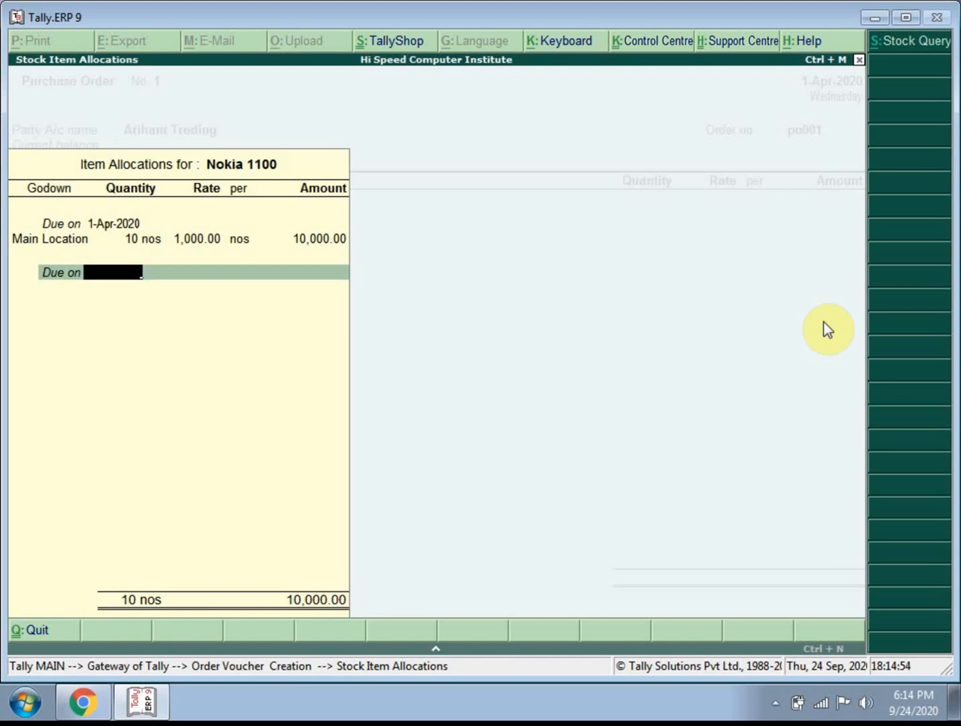
{"action": "key", "text": "Return"}
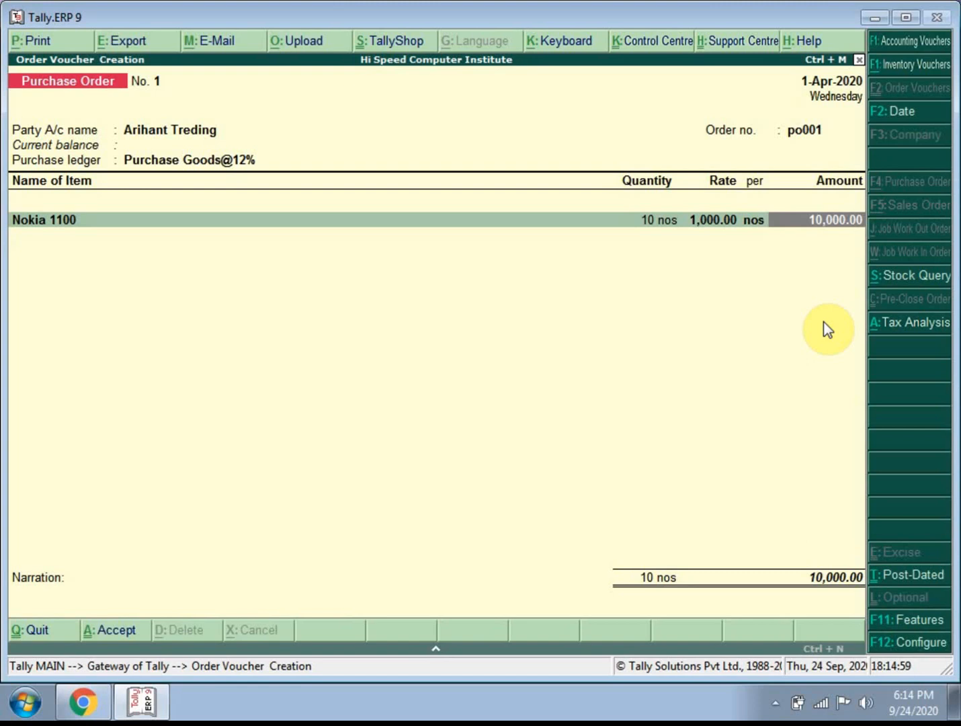
Add Samsung A5 as the second item, due on 1-Apr-2020, with Main Location as its godown.
{"action": "key", "text": "Return"}
{"action": "key", "text": "Down"}
{"action": "key", "text": "Down"}
{"action": "key", "text": "Down"}
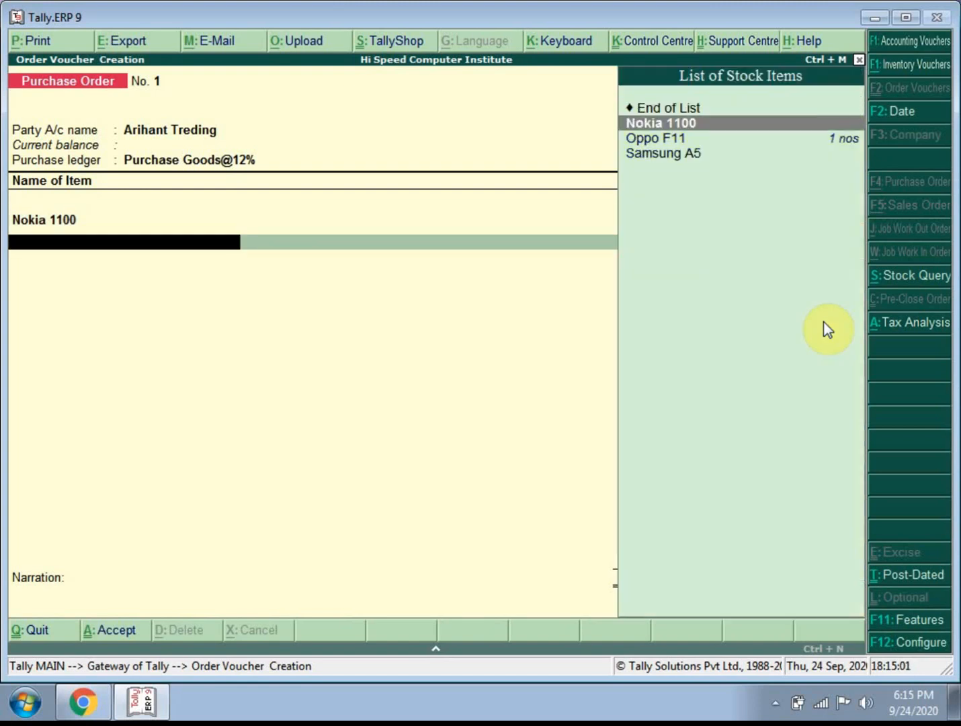
{"action": "key", "text": "Return"}
{"action": "key", "text": "Return"}
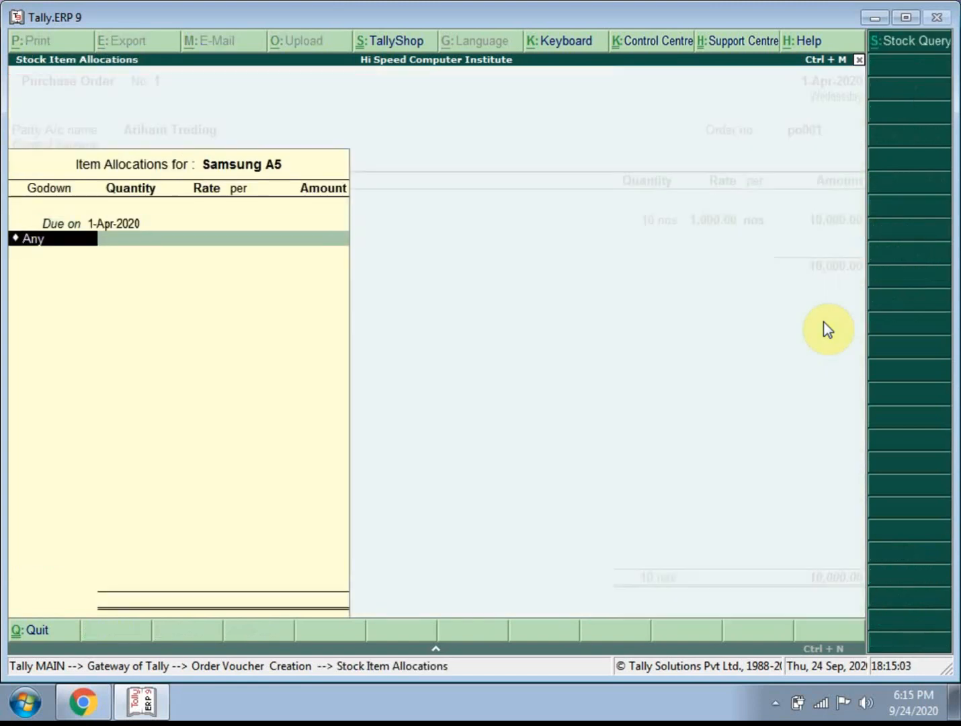
{"action": "key", "text": "Down"}
{"action": "key", "text": "Return"}
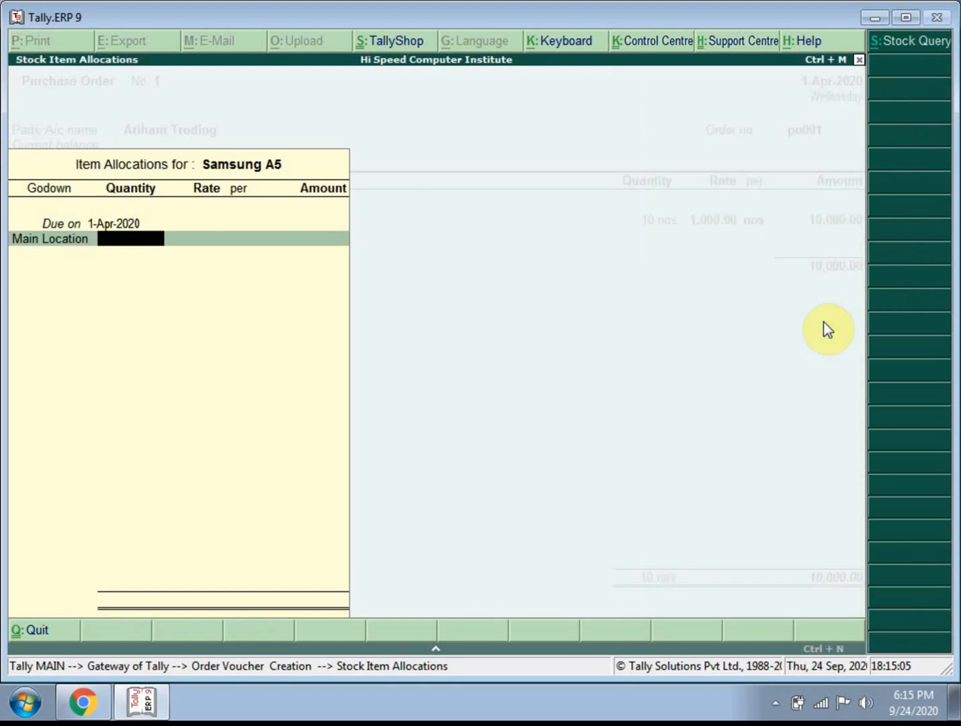
Allocate 10 nos of Samsung A5 at a rate of 9,000 per nos and end the item list.
{"action": "type", "text": "10"}
{"action": "key", "text": "Return"}
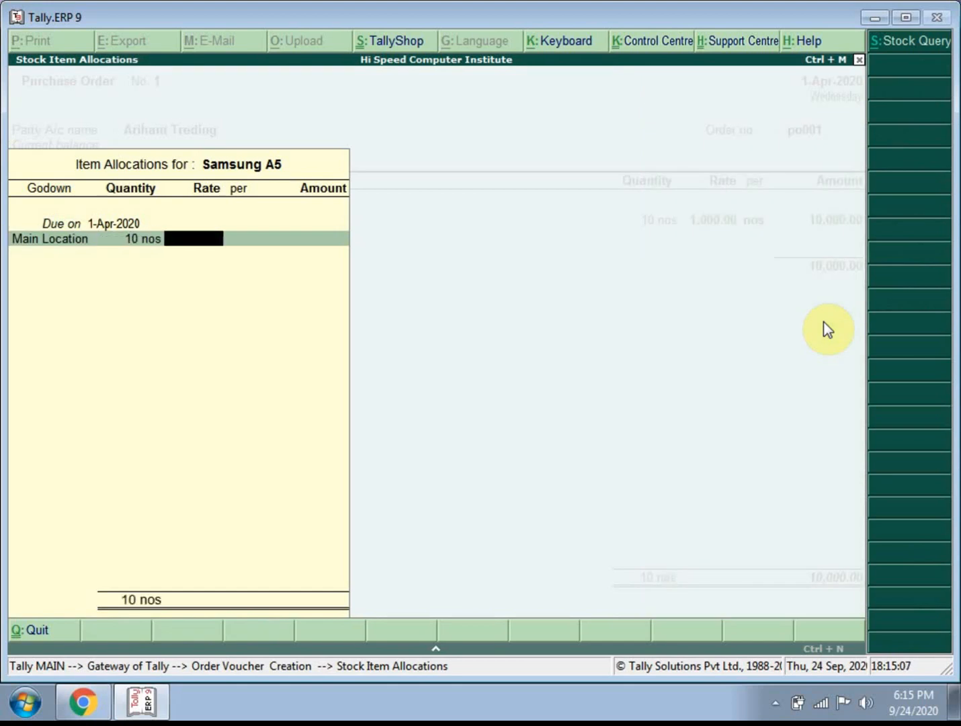
{"action": "type", "text": "9000"}
{"action": "key", "text": "Return"}
{"action": "key", "text": "Return"}
{"action": "key", "text": "Return"}
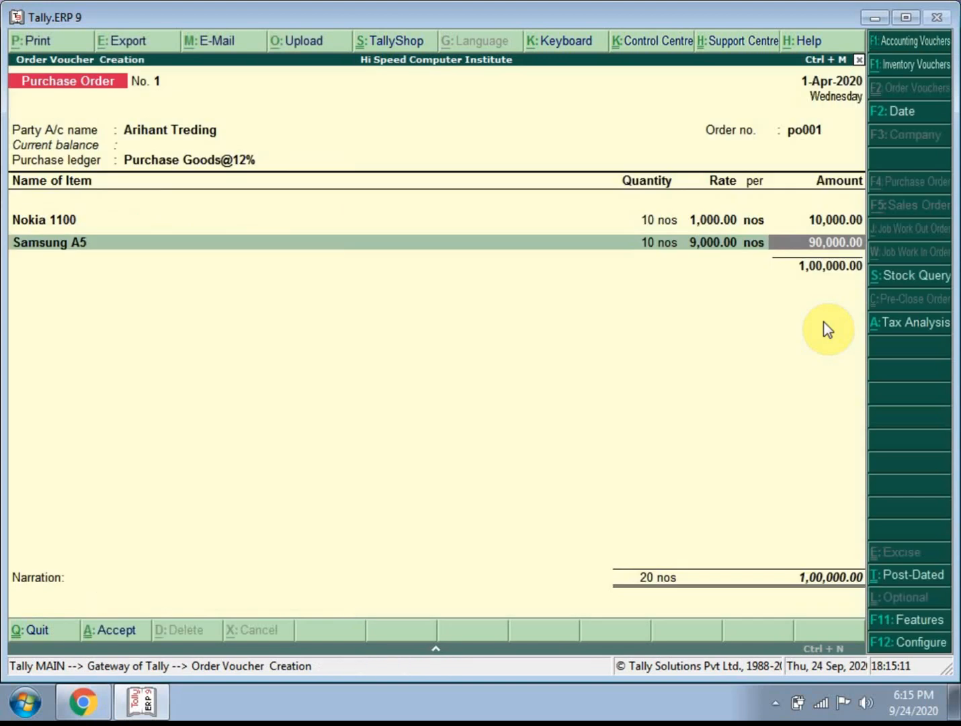
{"action": "key", "text": "Return"}
{"action": "key", "text": "Return"}
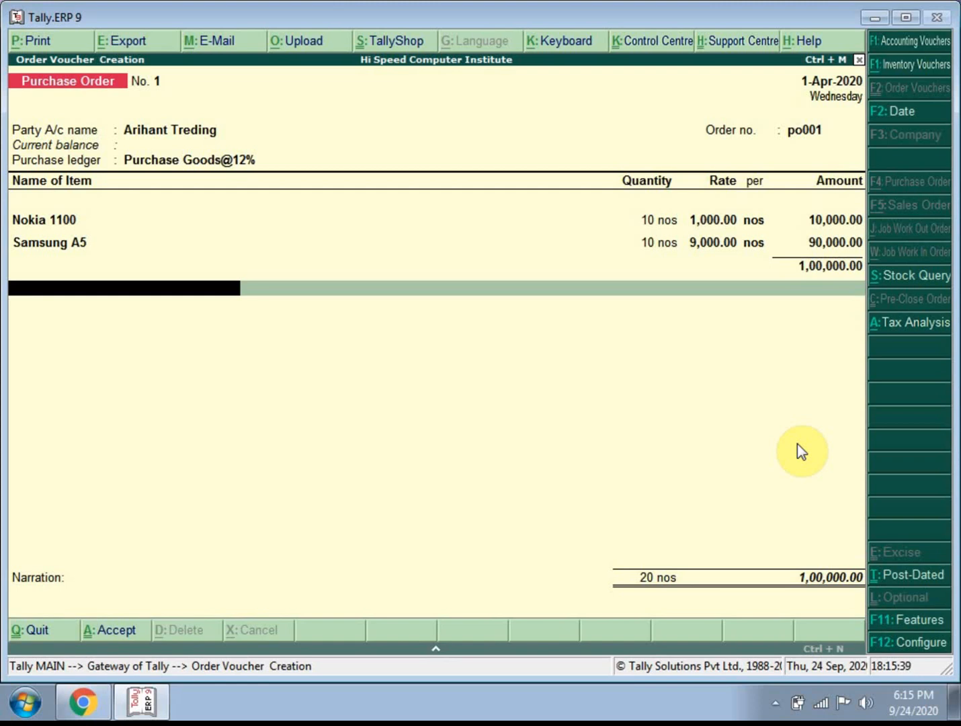
Add the C Gst@6% tax ledger below the order's stock items.
{"action": "key", "text": "space"}
{"action": "key", "text": "Down"}
{"action": "key", "text": "Down"}
{"action": "key", "text": "Down"}
{"action": "key", "text": "Down"}
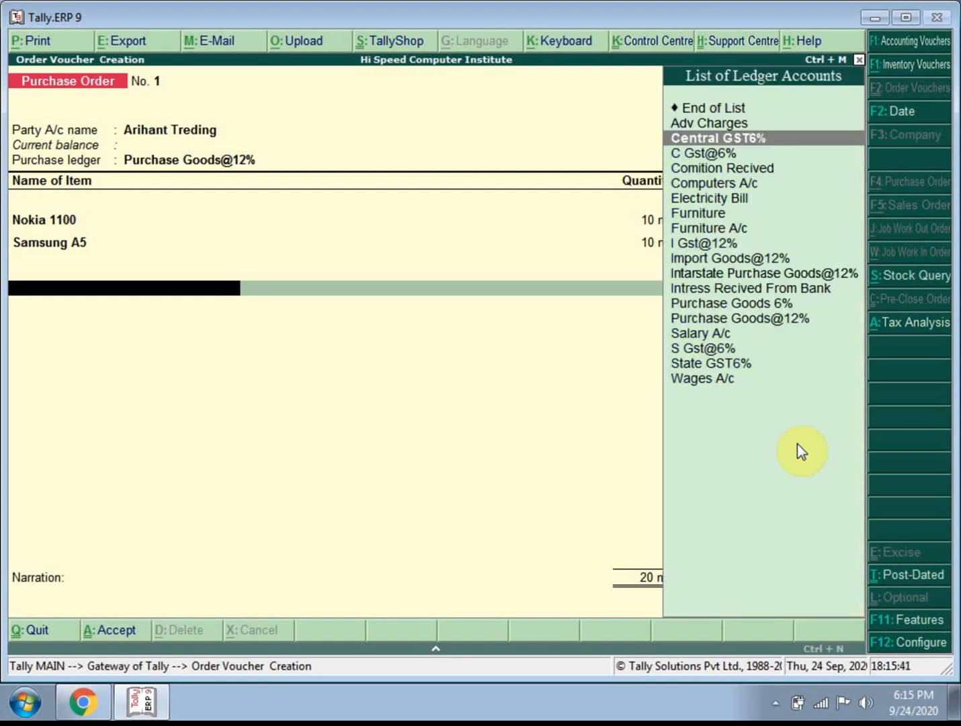
{"action": "key", "text": "Return"}
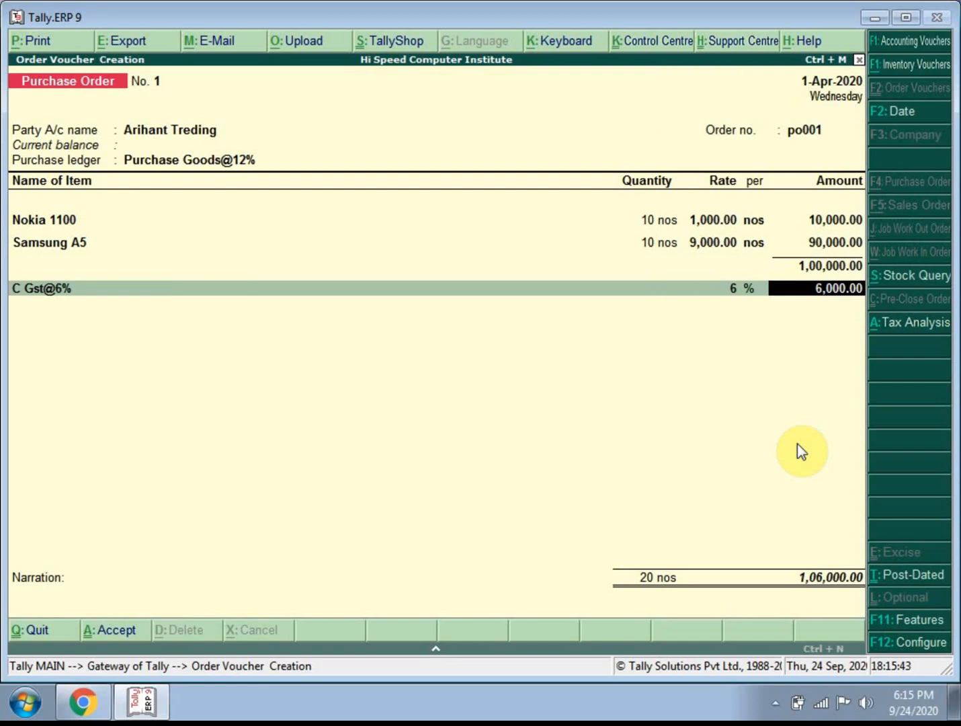
Add a second C Gst@6% tax line to the order and end the ledger list.
{"action": "key", "text": "Return"}
{"action": "type", "text": "C"}
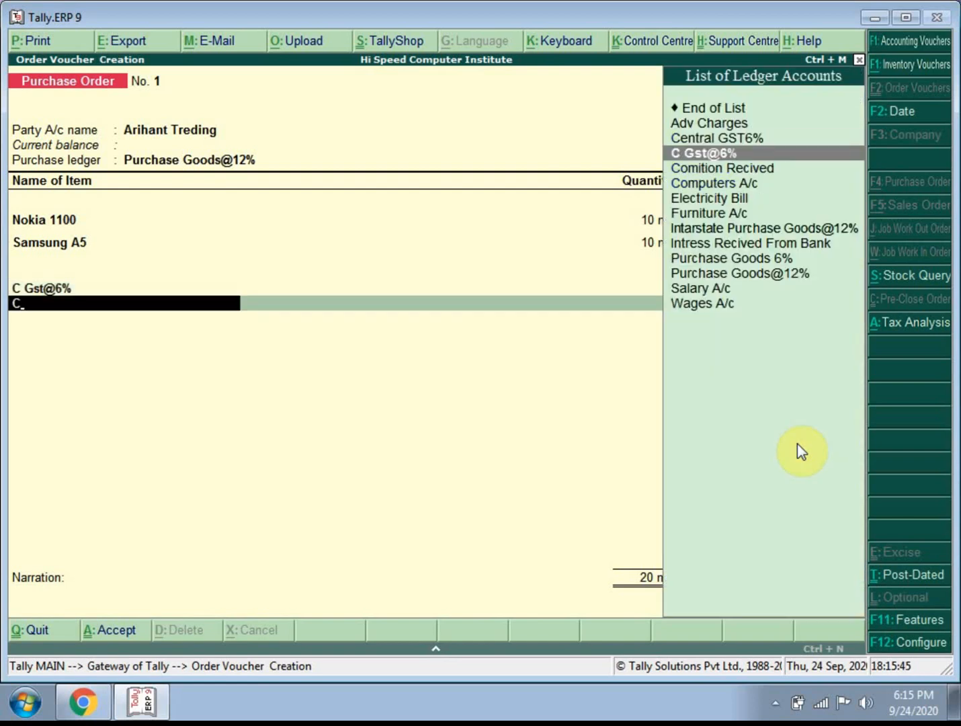
{"action": "key", "text": "Return"}
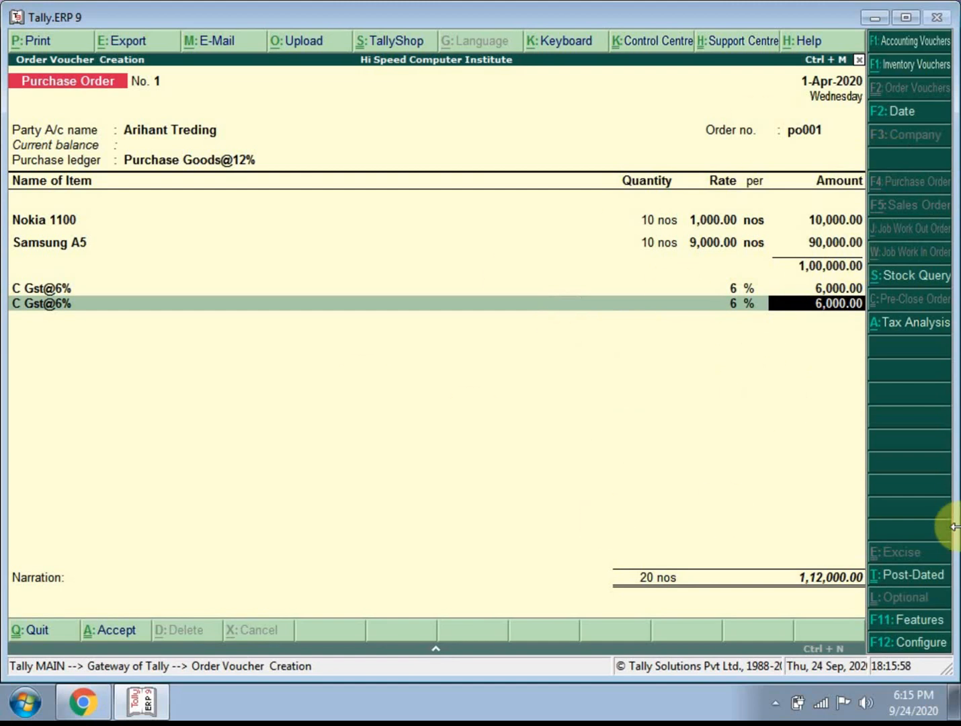
{"action": "key", "text": "Return"}
{"action": "key", "text": "Return"}
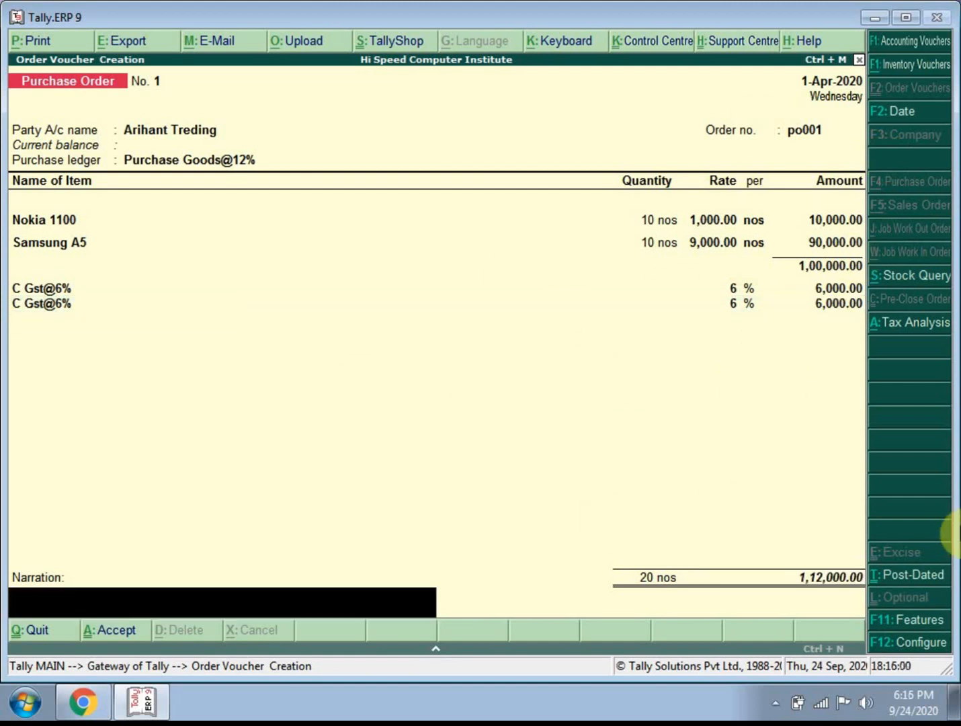
Enter the narration "being order of purchase goods" and save the purchase order.
{"action": "type", "text": "being order of purche goo"}
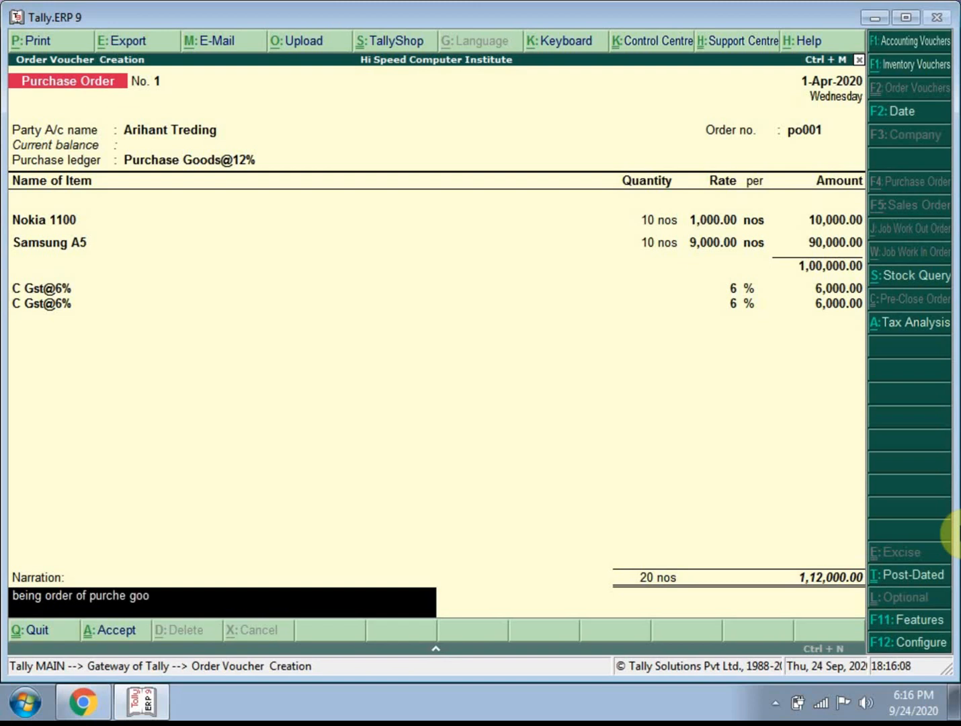
{"action": "key", "text": "BackSpace"}
{"action": "key", "text": "BackSpace"}
{"action": "key", "text": "BackSpace"}
{"action": "key", "text": "BackSpace"}
{"action": "key", "text": "BackSpace"}
{"action": "type", "text": "ase"}
{"action": "key", "text": "BackSpace"}
{"action": "key", "text": "BackSpace"}
{"action": "type", "text": "e goods"}
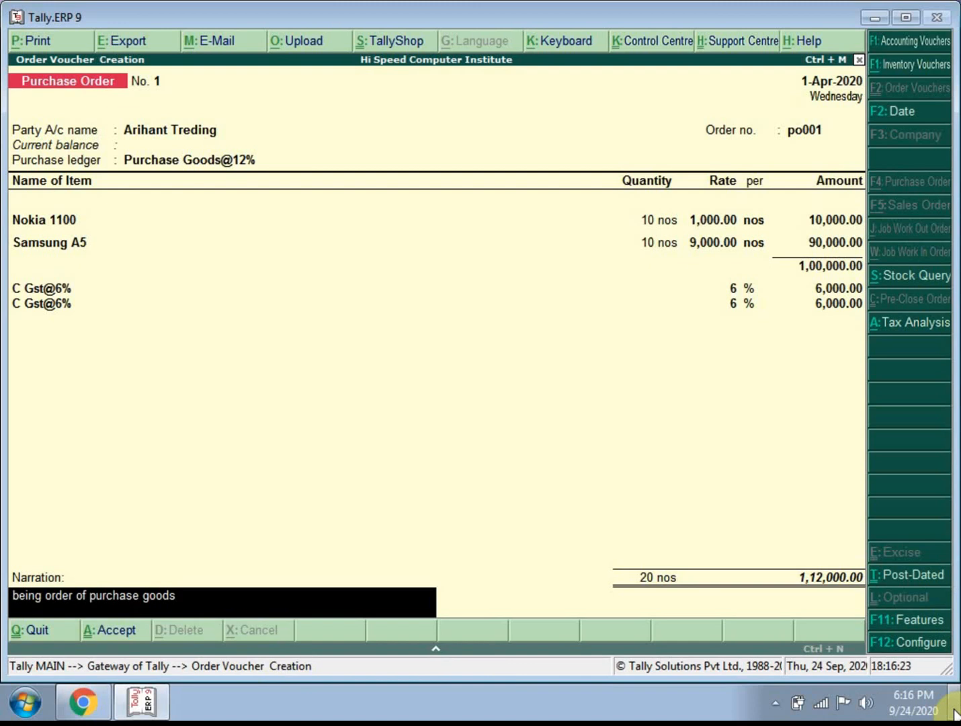
{"action": "key", "text": "Return"}
{"action": "key", "text": "y"}
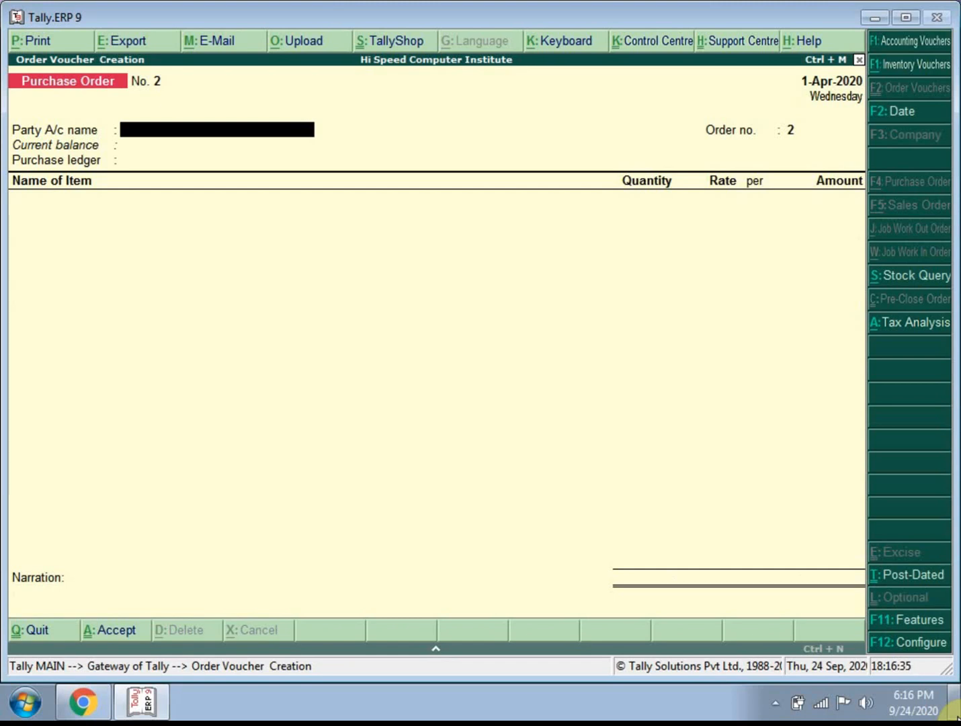
Reopen the saved Arihant Treding purchase order and display its print preview.
{"action": "key", "text": "Page_Up"}
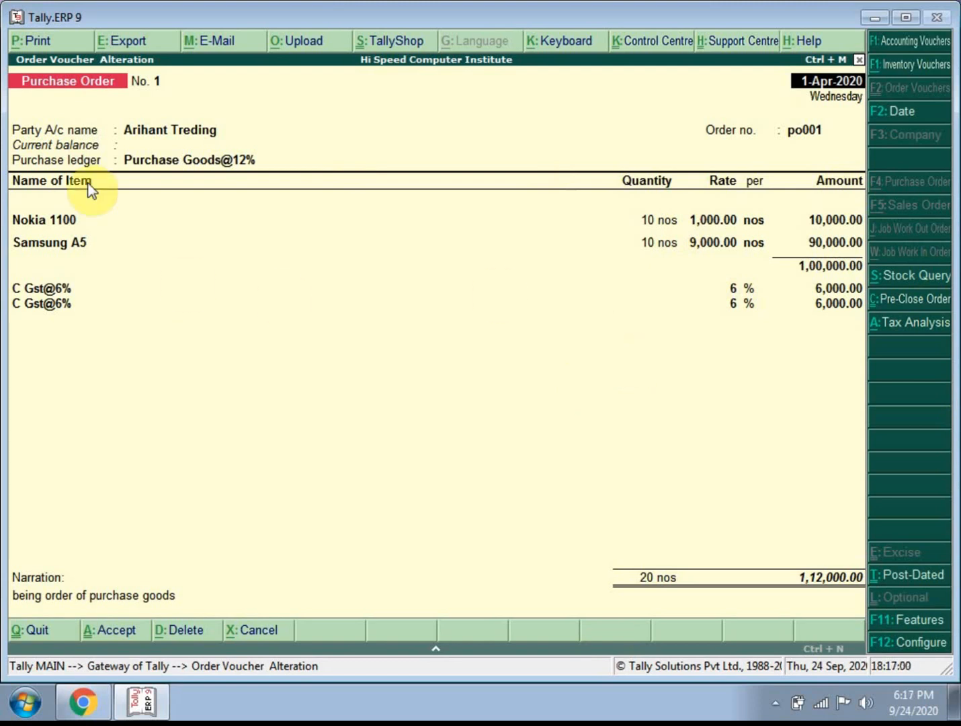
{"action": "left_click", "coordinate": [58, 41]}
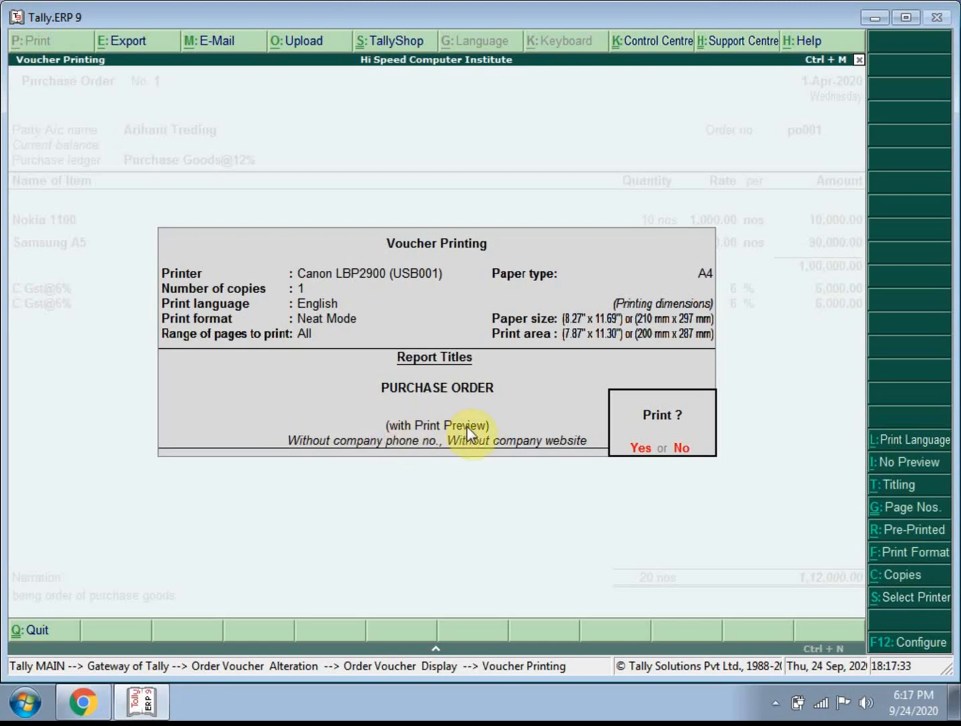
{"action": "left_click", "coordinate": [886, 461]}
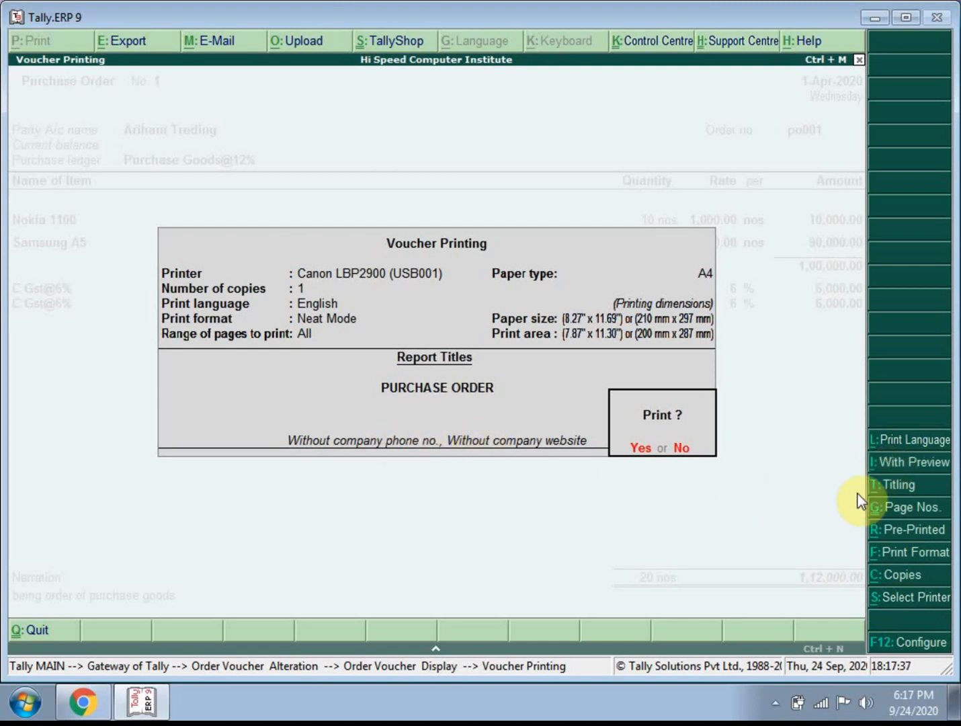
{"action": "left_click", "coordinate": [901, 466]}
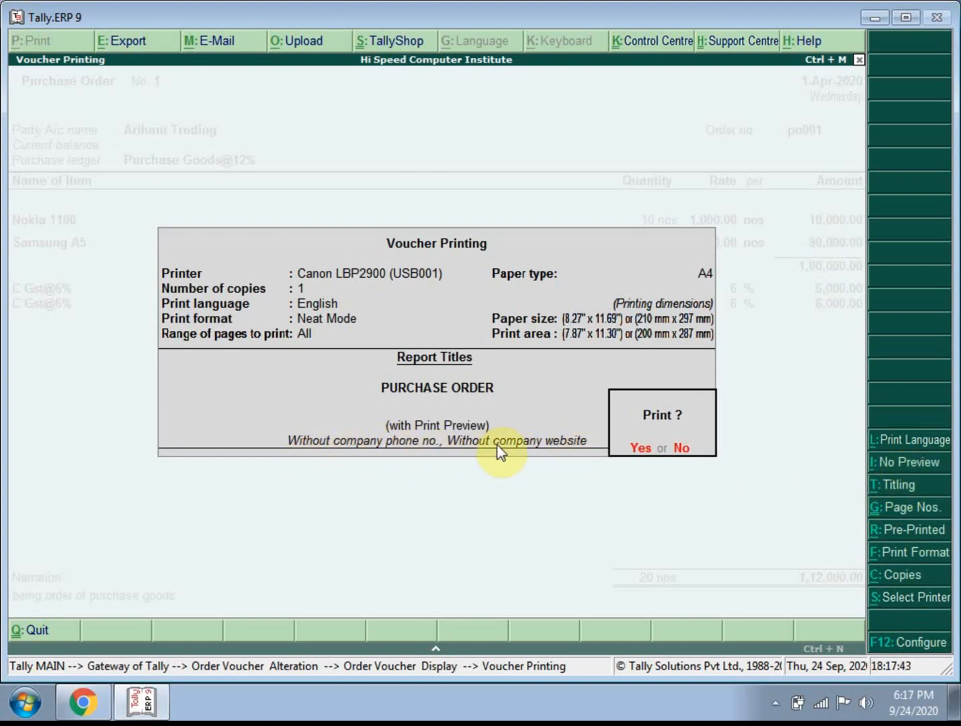
{"action": "left_click", "coordinate": [638, 451]}
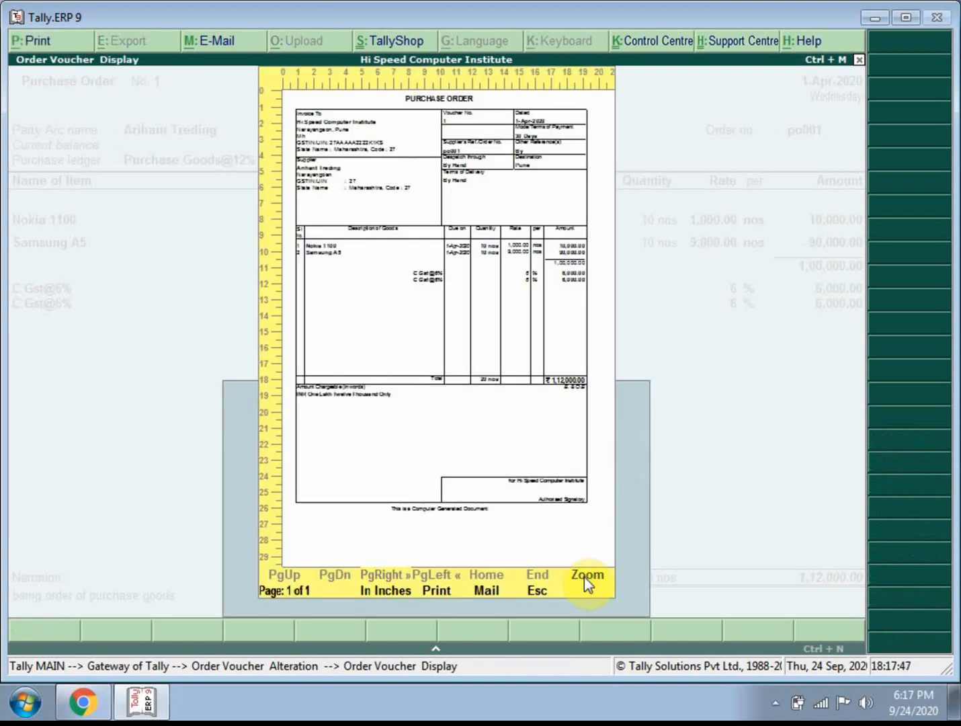
Enlarge the print preview and examine the order's party details, goods, tax lines, total and signatory block.
{"action": "left_click", "coordinate": [586, 578]}
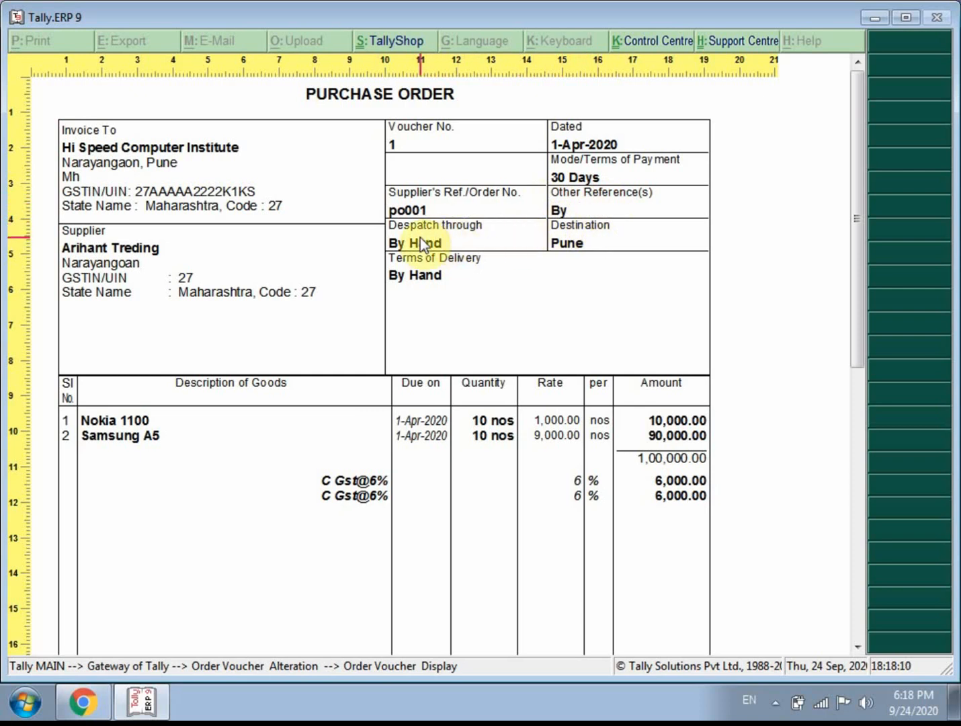
{"action": "scroll", "coordinate": [484, 298], "scroll_direction": "down", "scroll_amount": 3}
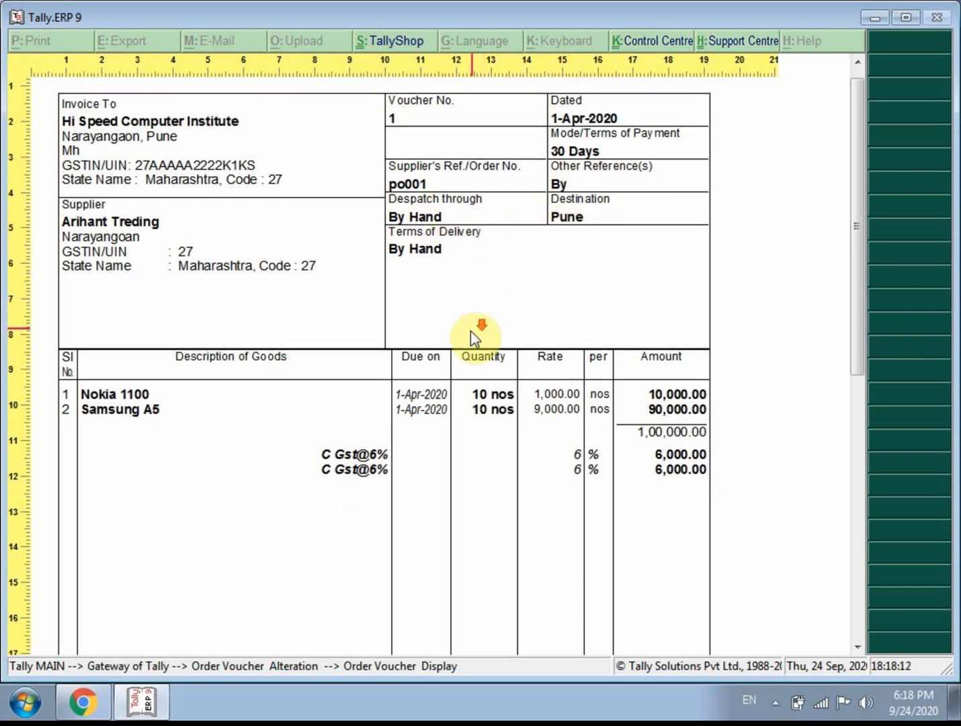
{"action": "scroll", "coordinate": [240, 375], "scroll_direction": "down", "scroll_amount": 1}
{"action": "scroll", "coordinate": [203, 369], "scroll_direction": "down", "scroll_amount": 1}
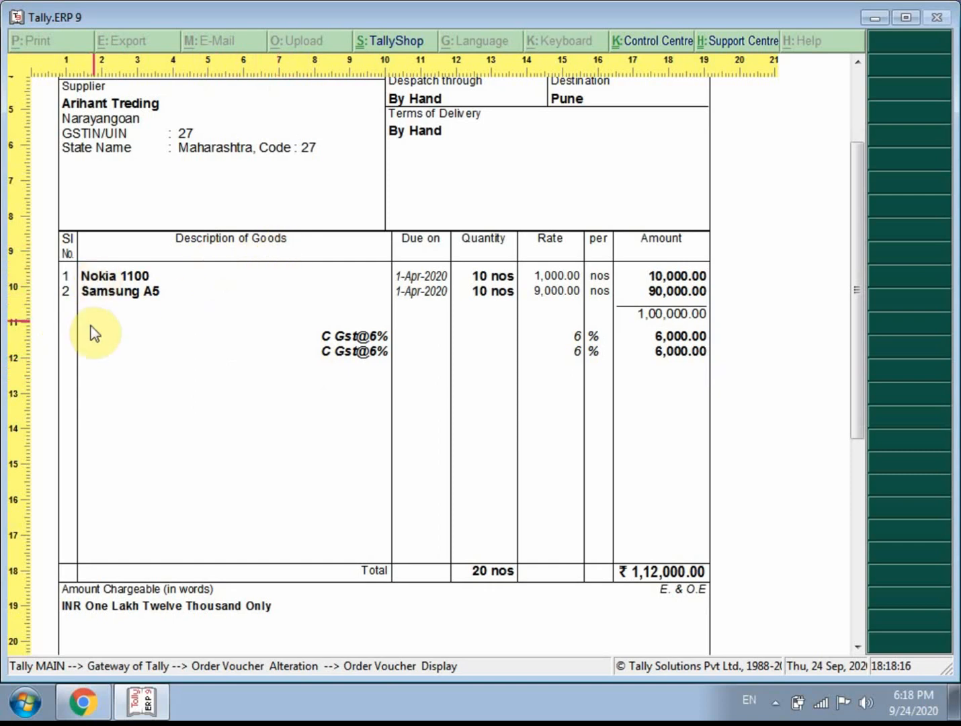
{"action": "scroll", "coordinate": [256, 388], "scroll_direction": "down", "scroll_amount": 1}
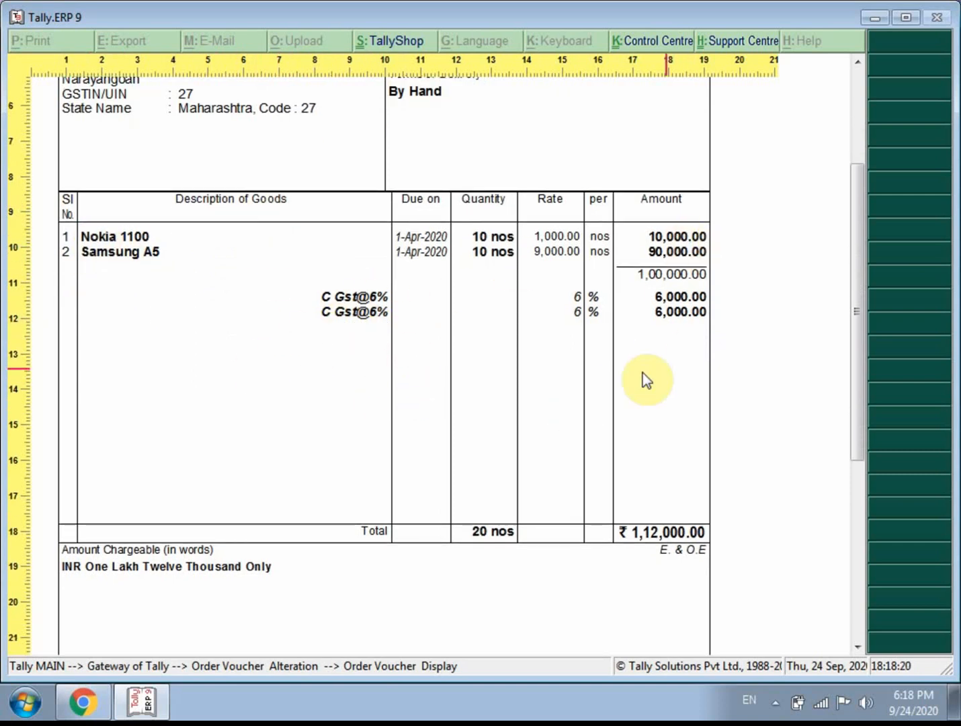
{"action": "scroll", "coordinate": [699, 382], "scroll_direction": "down", "scroll_amount": 1}
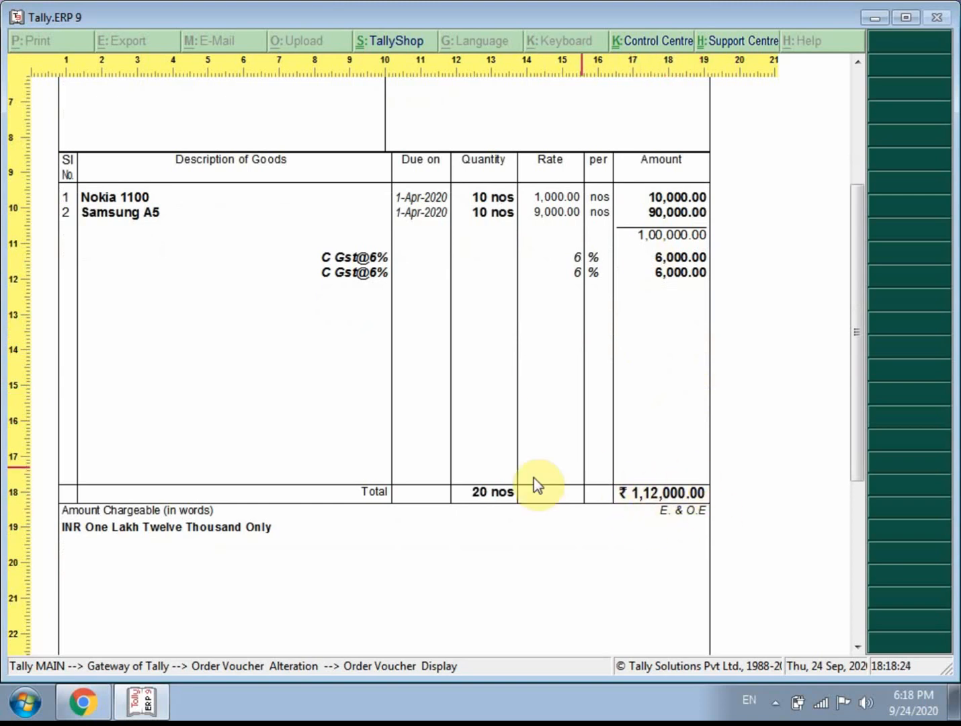
{"action": "scroll", "coordinate": [524, 504], "scroll_direction": "down", "scroll_amount": 1}
{"action": "scroll", "coordinate": [512, 534], "scroll_direction": "down", "scroll_amount": 2}
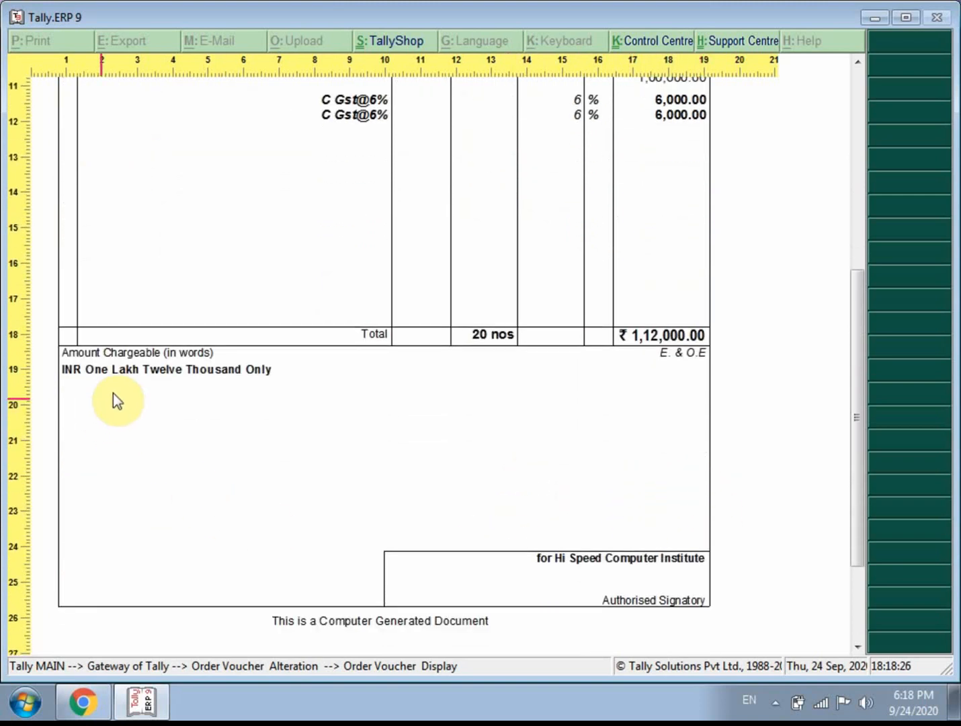
{"action": "scroll", "coordinate": [682, 553], "scroll_direction": "down", "scroll_amount": 1}
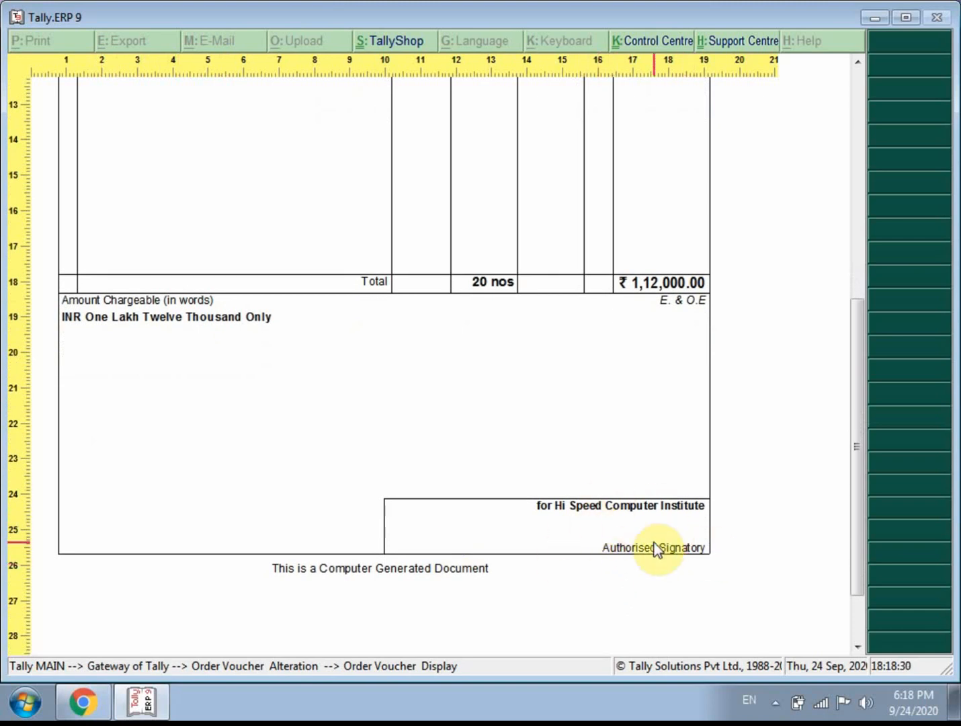
Close the print preview and the purchase order, and return to the Gateway of Tally.
{"action": "scroll", "coordinate": [725, 578], "scroll_direction": "down", "scroll_amount": 2}
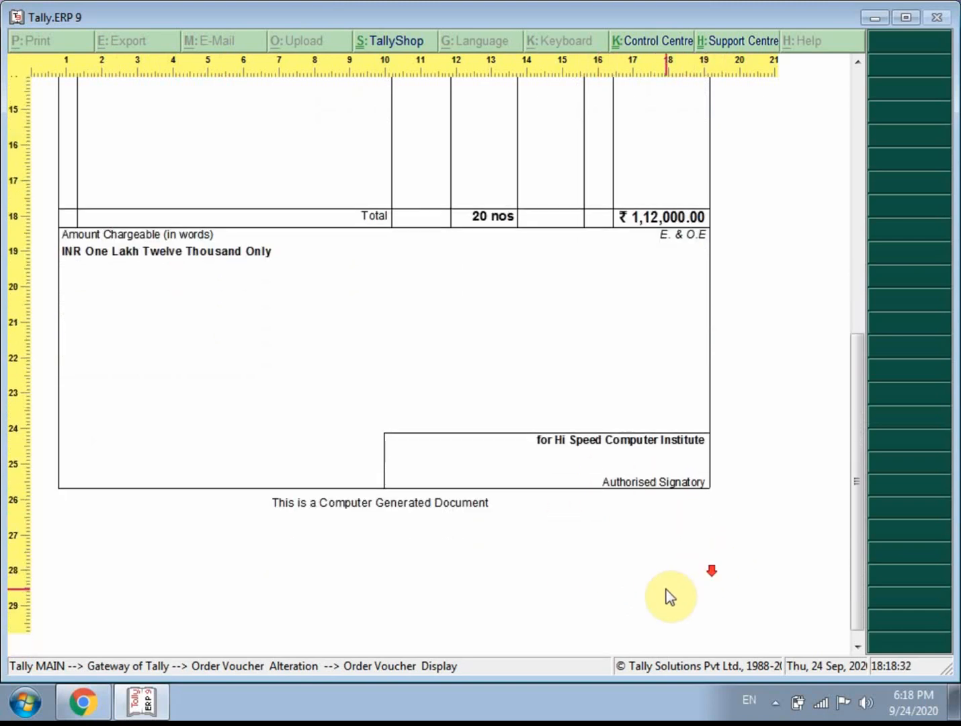
{"action": "left_click", "coordinate": [452, 453]}
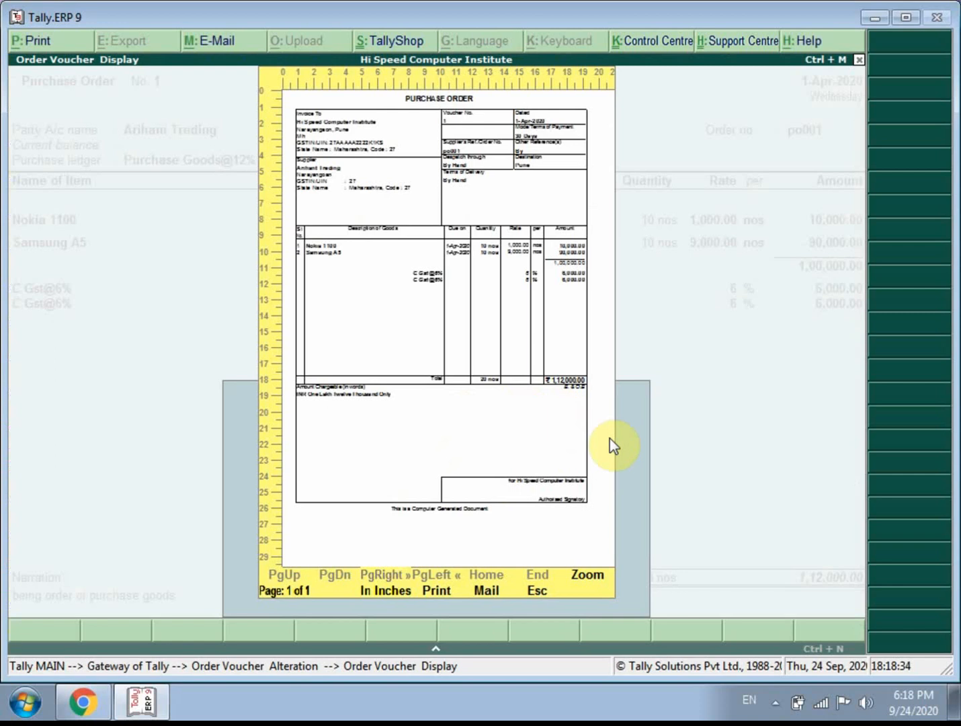
{"action": "key", "text": "Escape"}
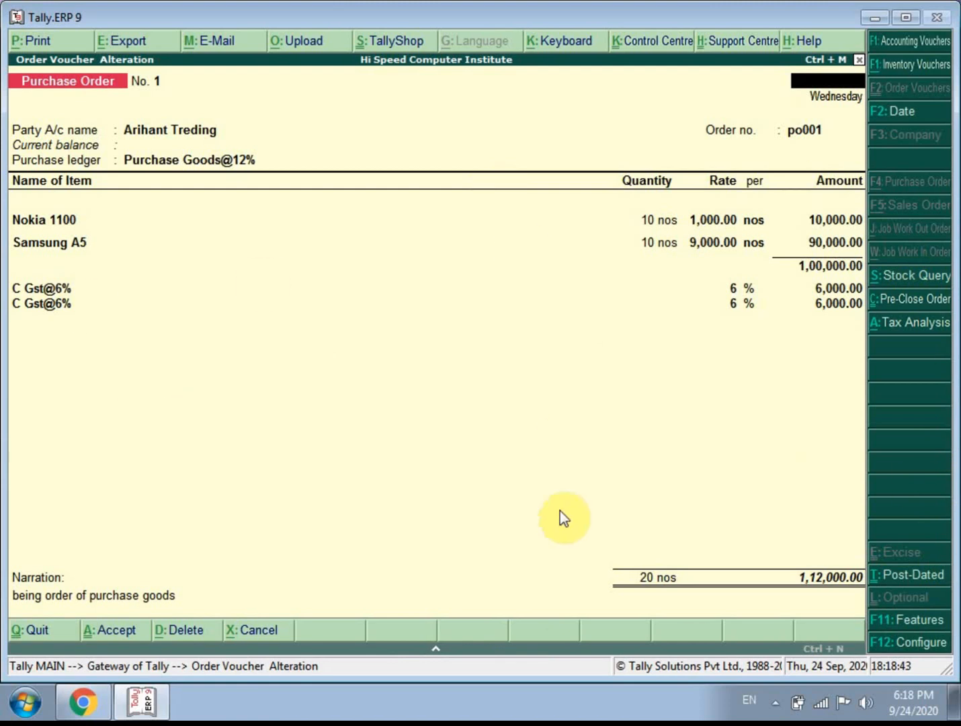
{"action": "key", "text": "Escape"}
{"action": "key", "text": "y"}
{"action": "key", "text": "Escape"}
{"action": "key", "text": "y"}
{"action": "key", "text": "Escape"}
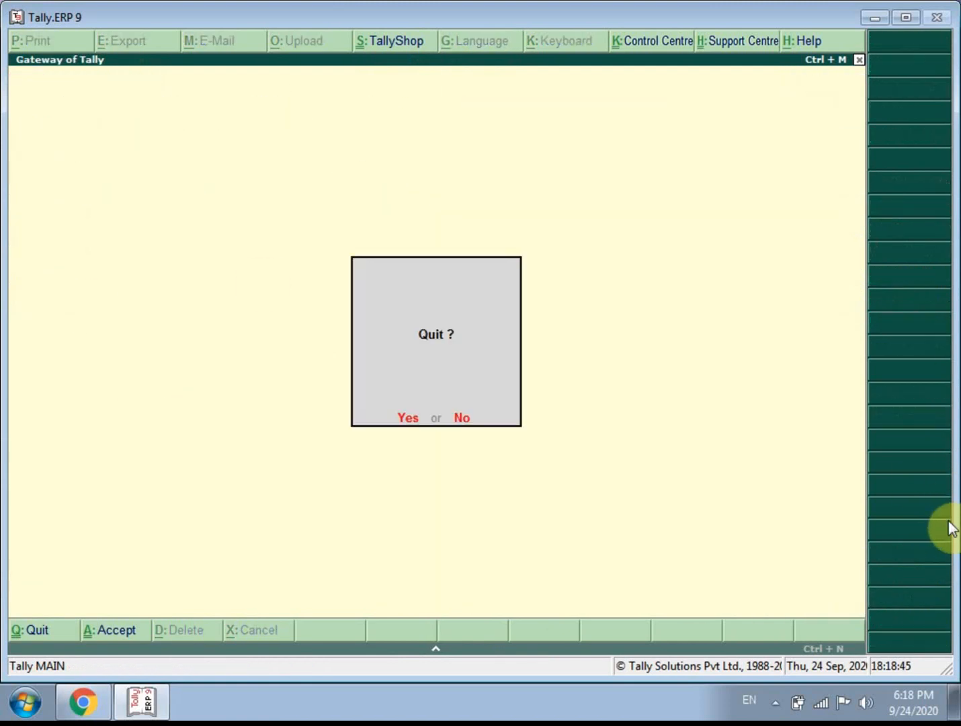
{"action": "key", "text": "n"}
{"action": "key", "text": "Escape"}
{"action": "key", "text": "n"}
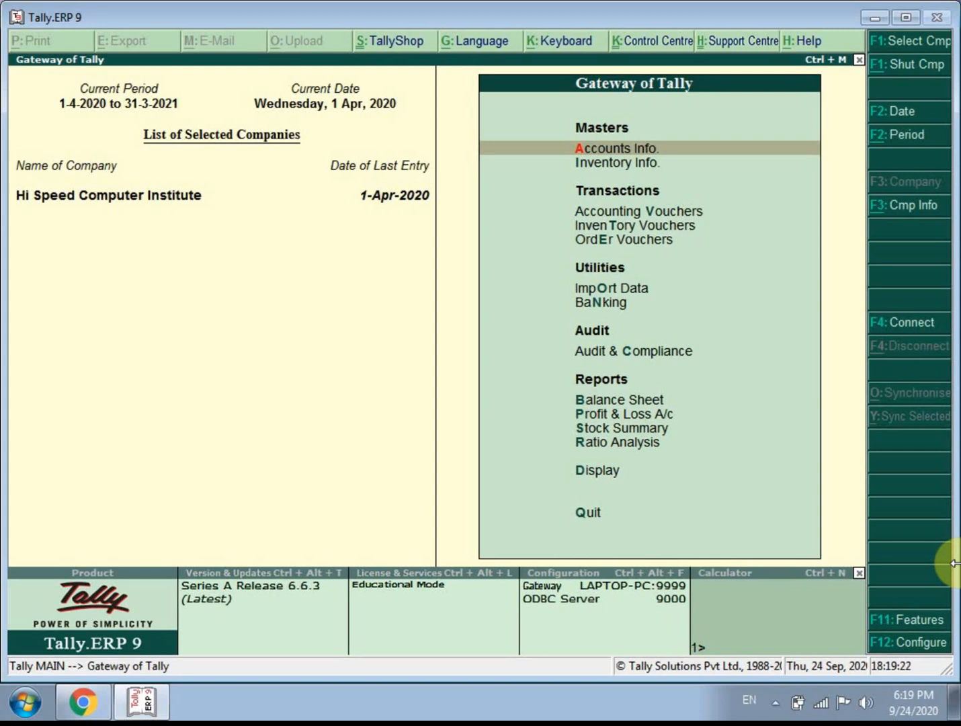
Open the Inventory Books reports from the Display Menu.
{"action": "key", "text": "Up"}
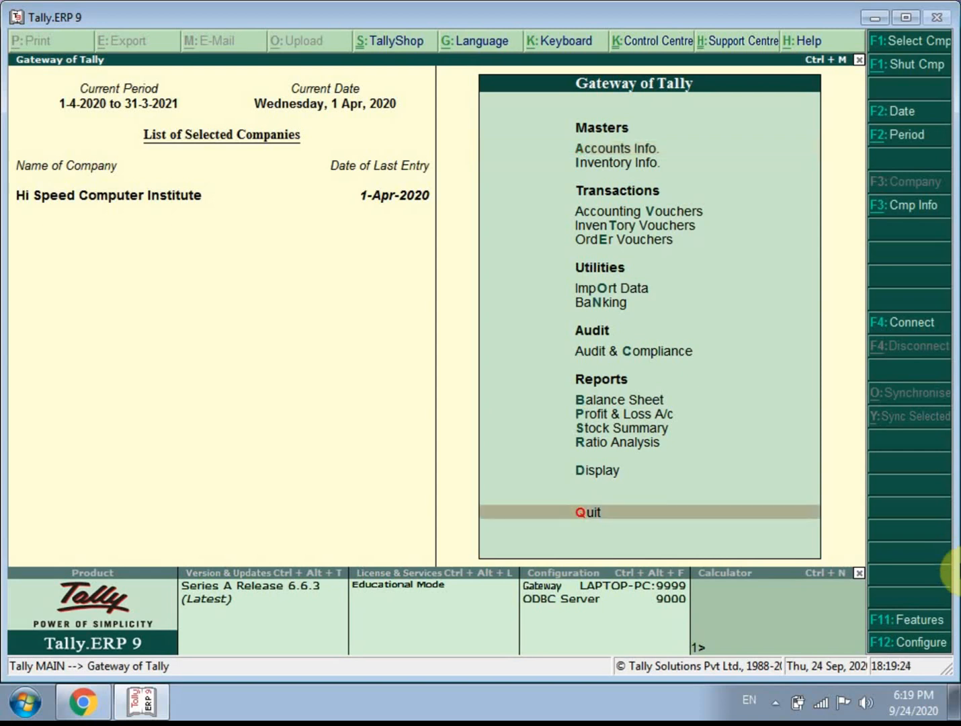
{"action": "key", "text": "Up"}
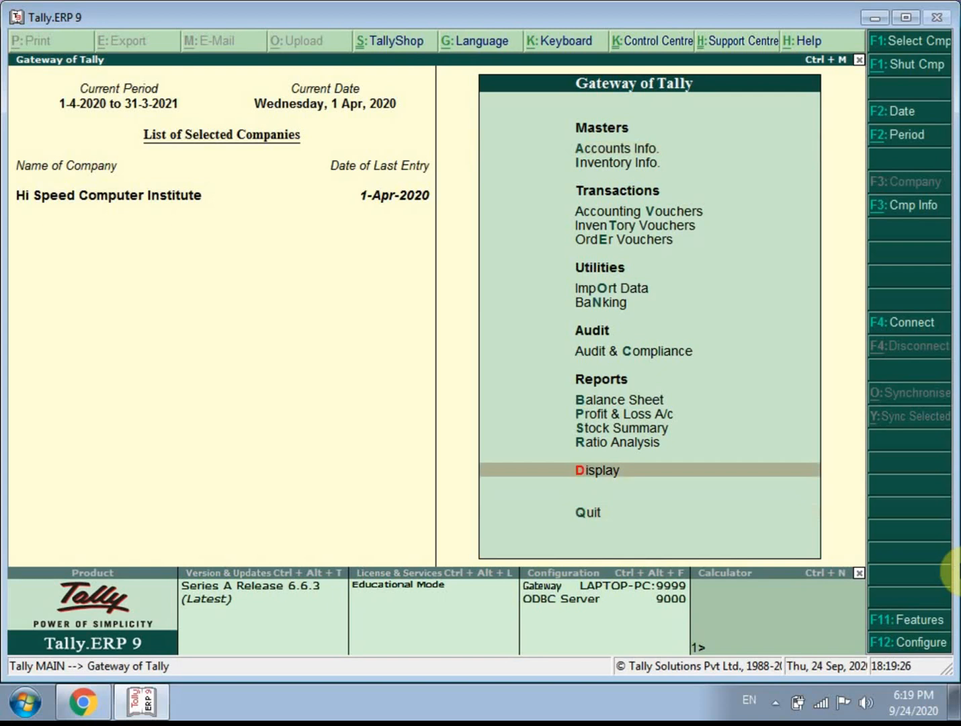
{"action": "key", "text": "Return"}
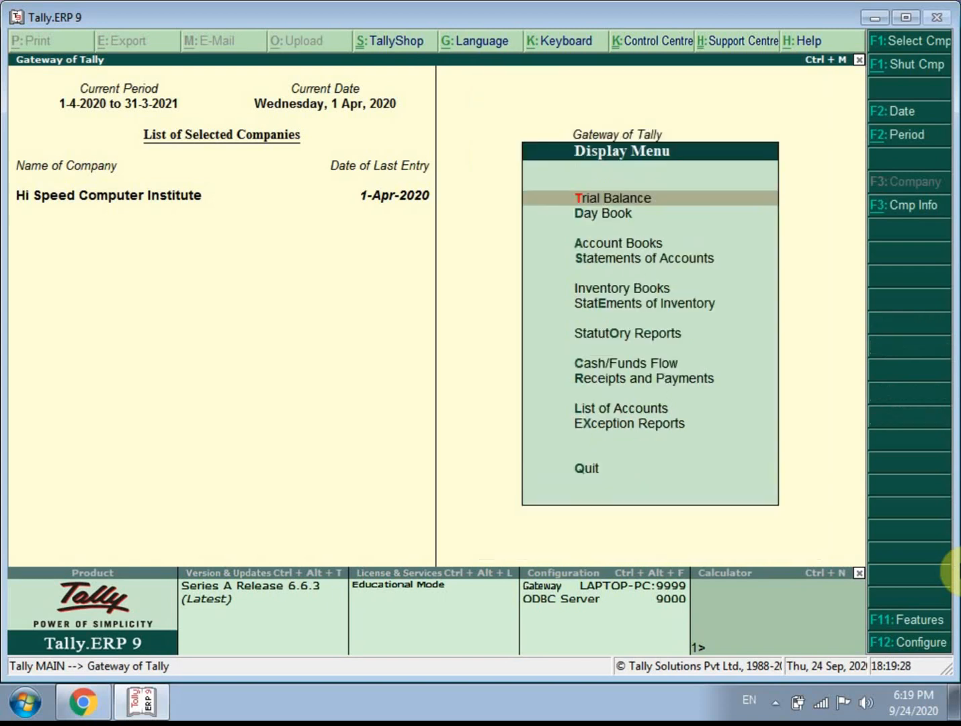
{"action": "key", "text": "Down"}
{"action": "key", "text": "Down"}
{"action": "key", "text": "Down"}
{"action": "key", "text": "Down"}
{"action": "key", "text": "Down"}
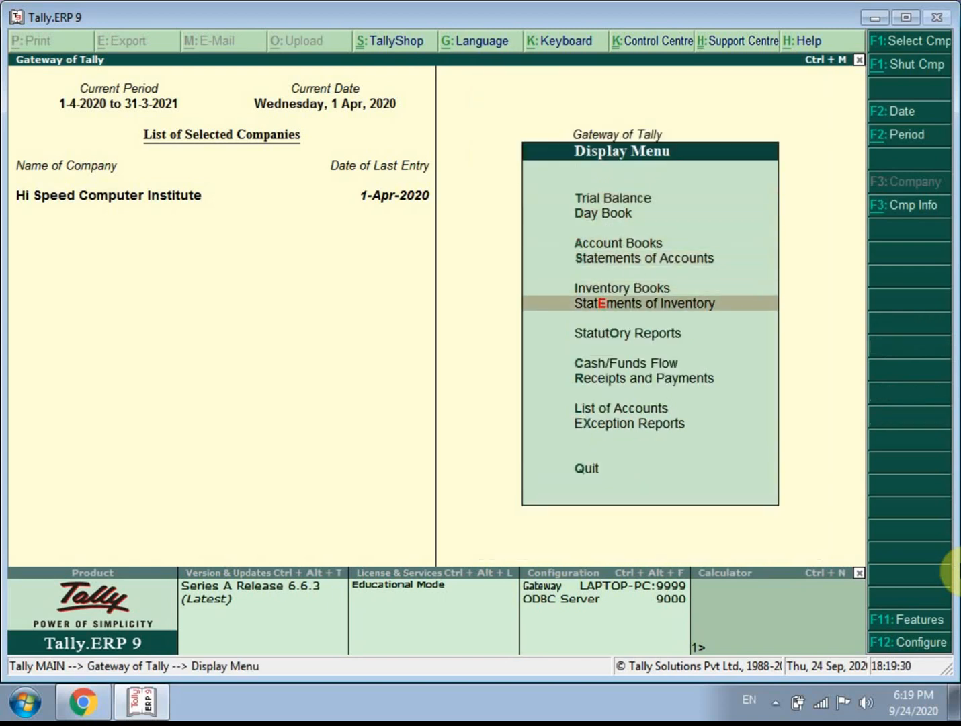
{"action": "key", "text": "Up"}
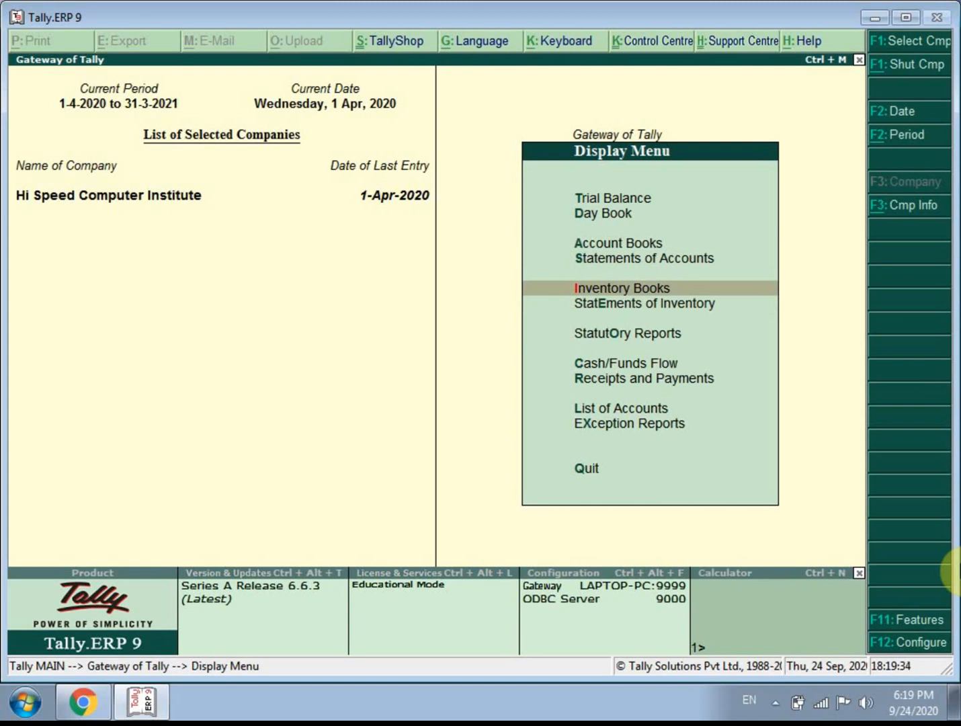
{"action": "key", "text": "Return"}
Display the Purchase Orders Book and drill down through April to the Arihant Treding order voucher.
{"action": "key", "text": "Down"}
{"action": "key", "text": "Down"}
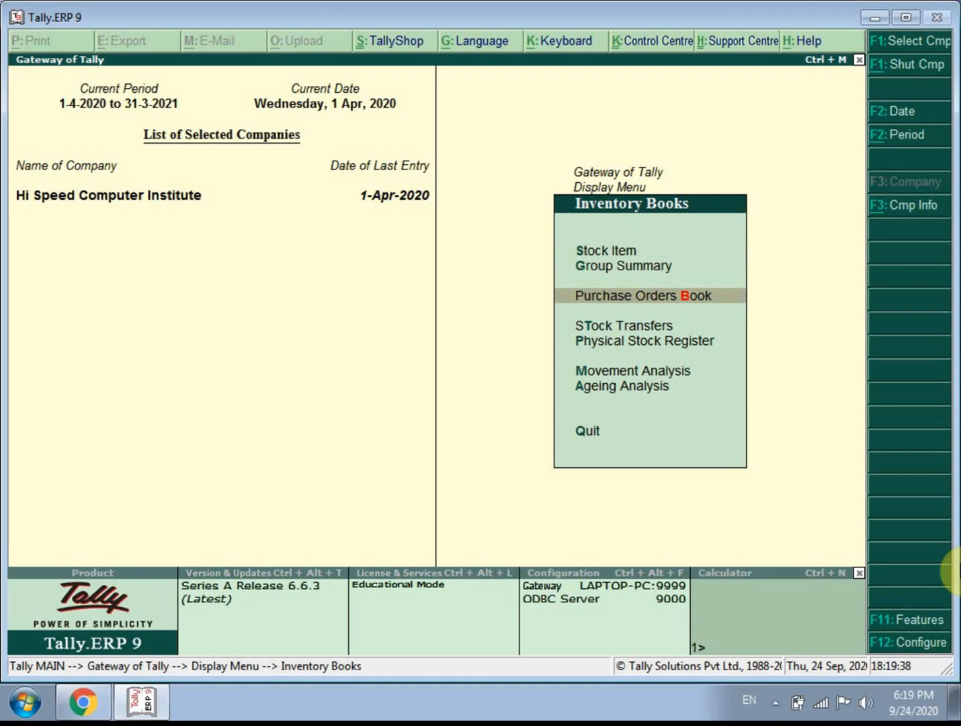
{"action": "key", "text": "Return"}
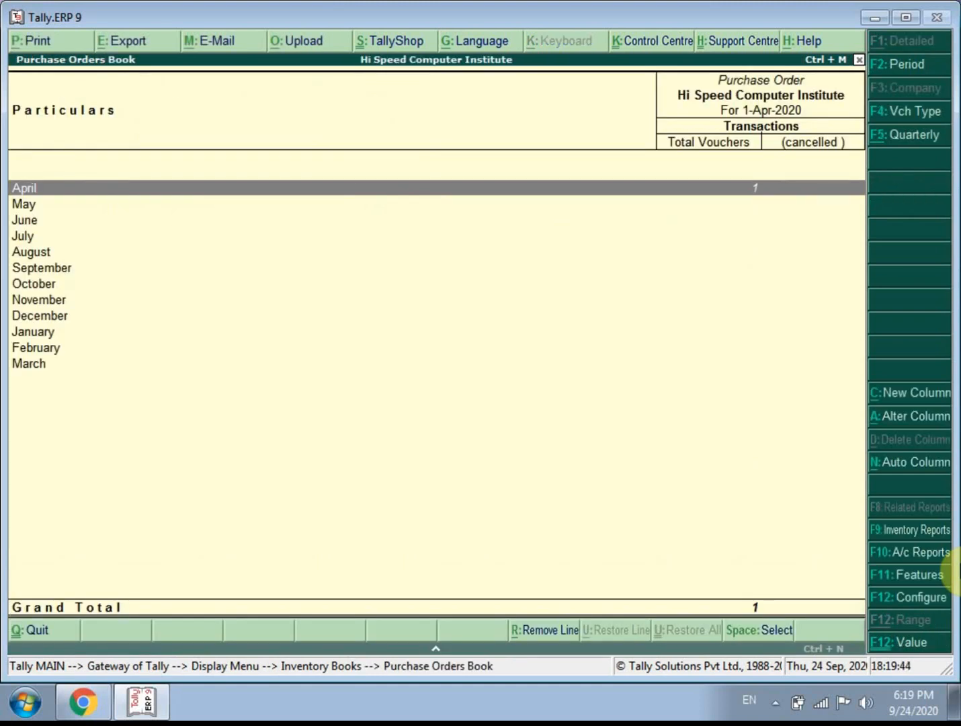
{"action": "key", "text": "Return"}
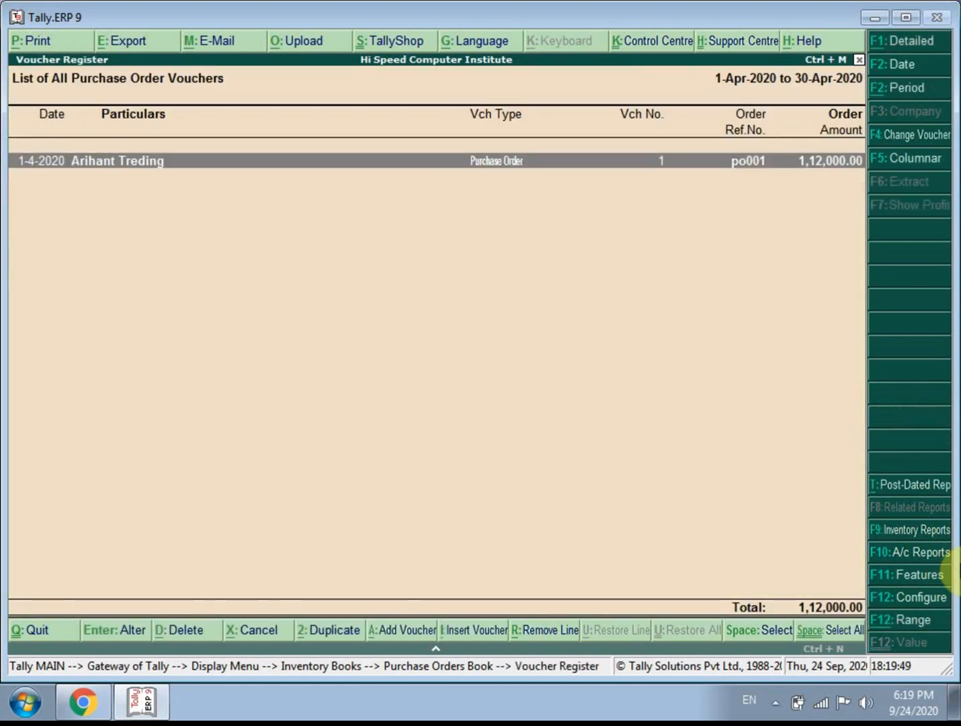
{"action": "key", "text": "Return"}
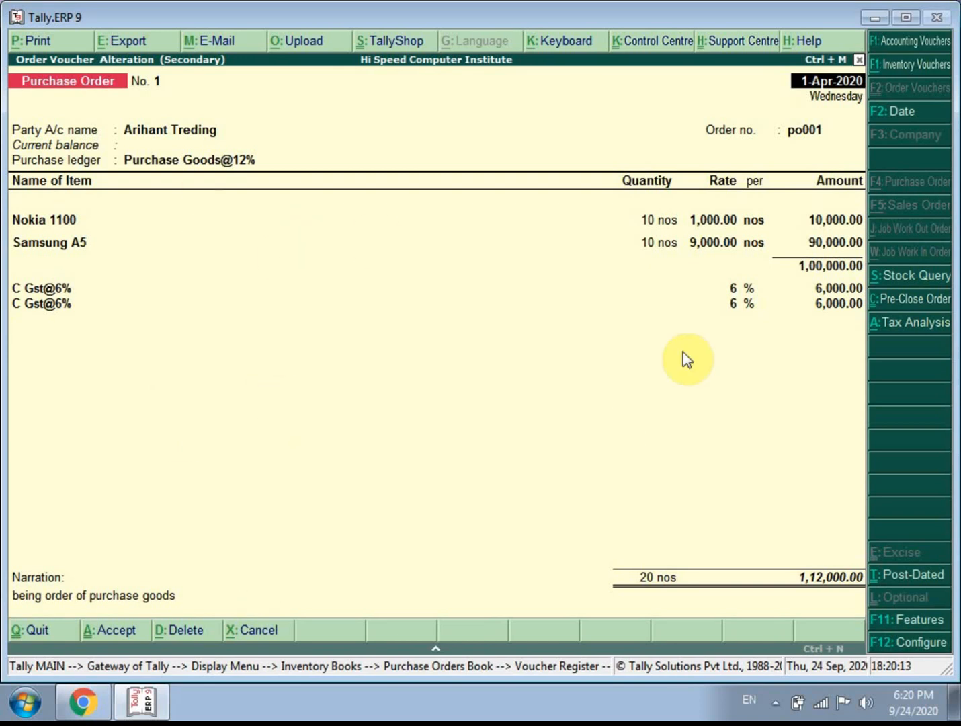
Leave the order voucher and its register without changes, and return to the Gateway of Tally.
{"action": "key", "text": "Escape"}
{"action": "key", "text": "Escape"}
{"action": "key", "text": "Escape"}
{"action": "key", "text": "Escape"}
{"action": "key", "text": "Escape"}
{"action": "key", "text": "Escape"}
{"action": "key", "text": "Escape"}
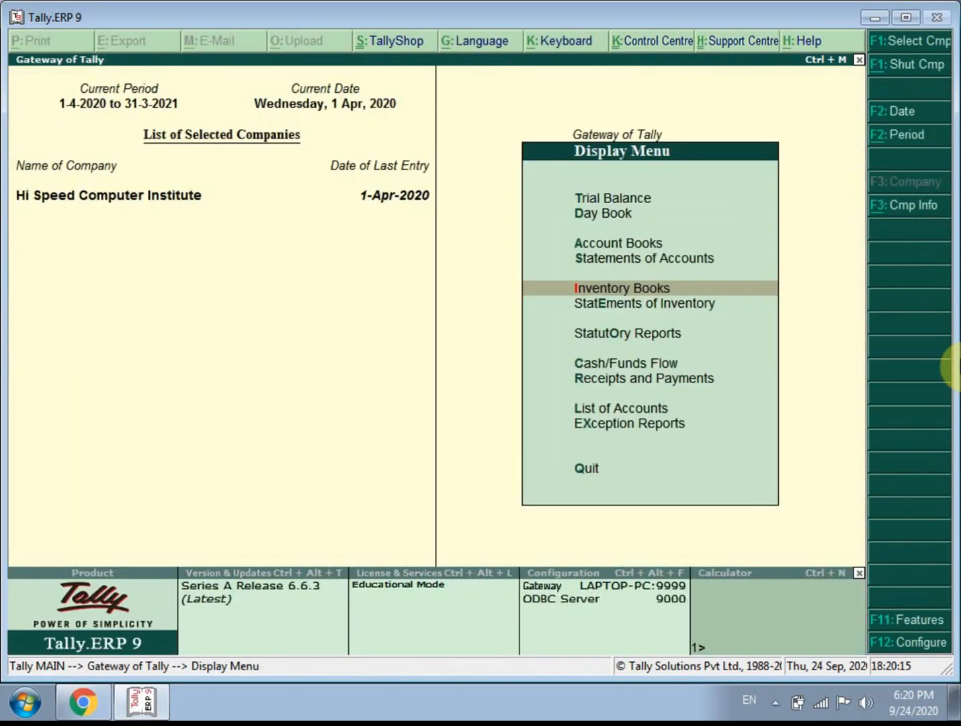
{"action": "key", "text": "Escape"}
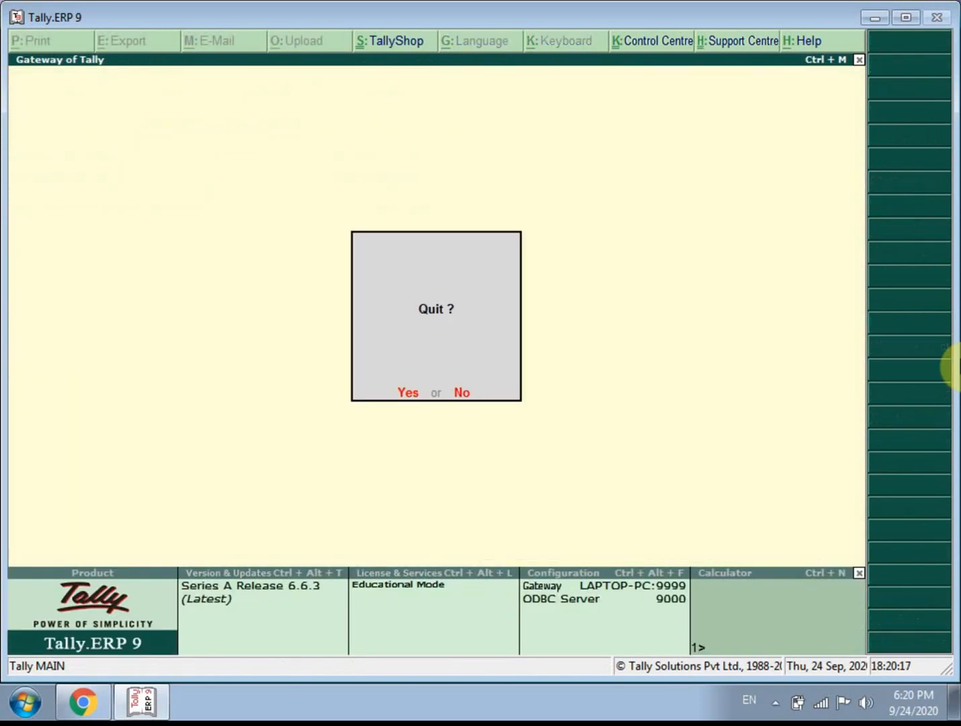
{"action": "key", "text": "Escape"}
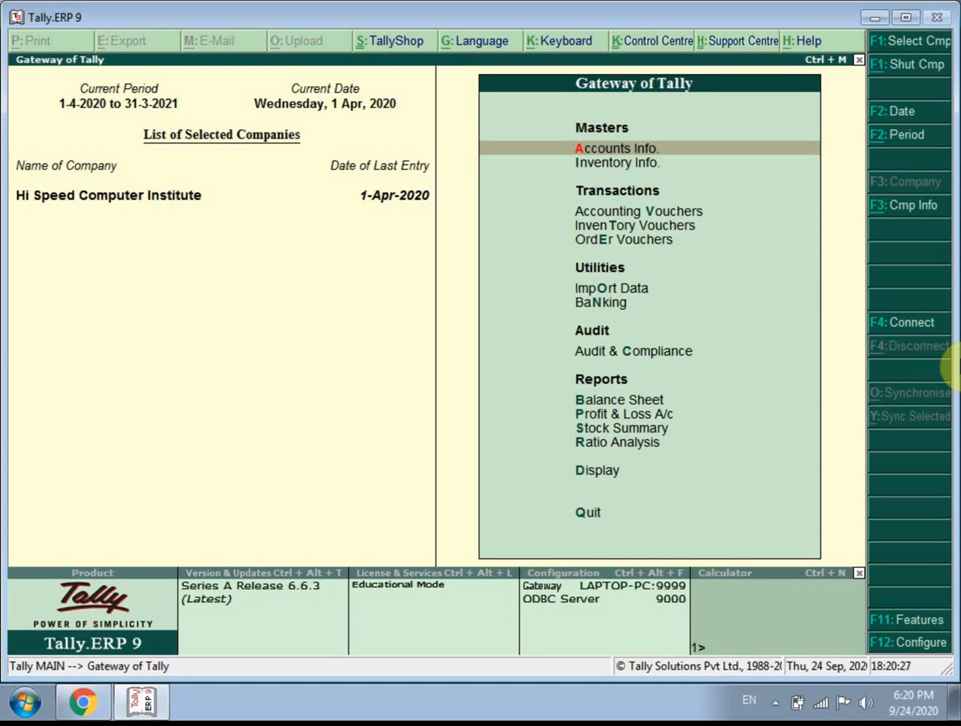
Reopen the Inventory Books reports from the Display Menu.
{"action": "key", "text": "Up"}
{"action": "key", "text": "Up"}
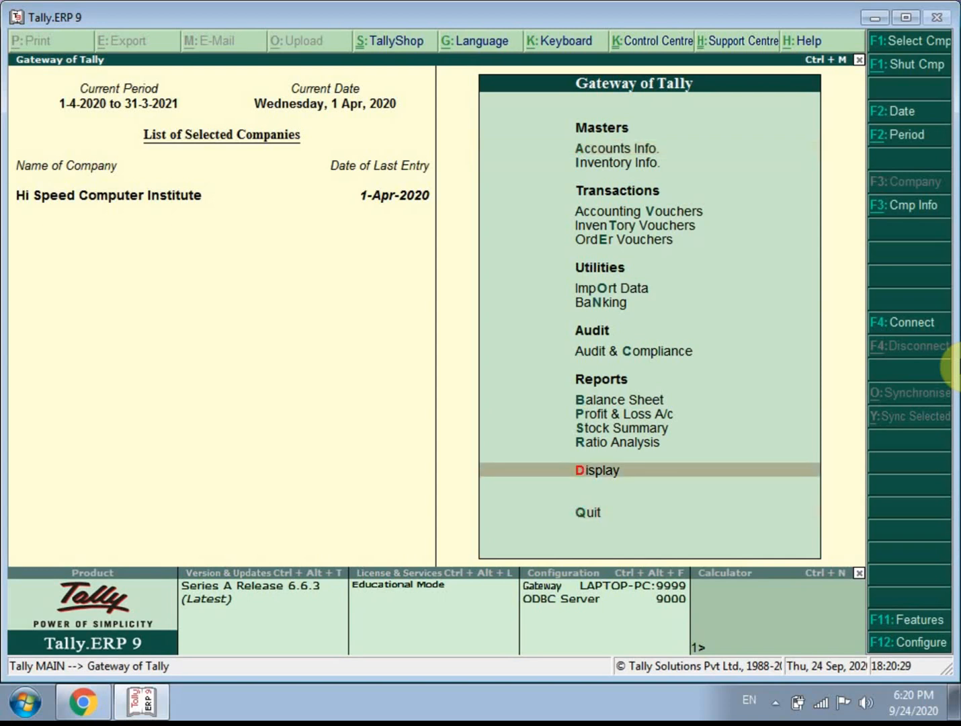
{"action": "key", "text": "Return"}
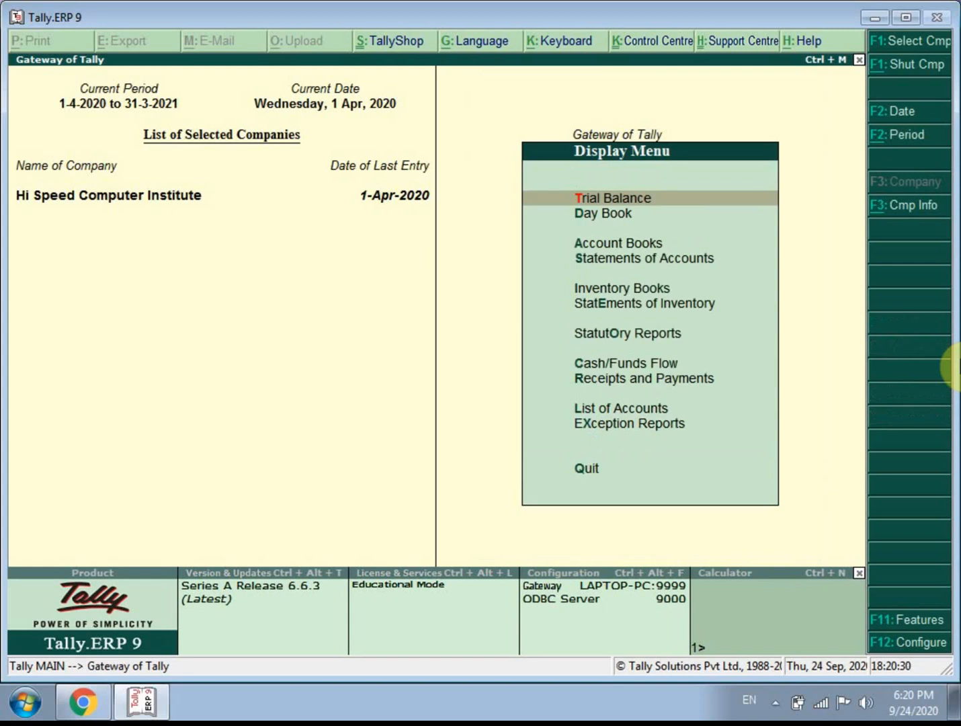
{"action": "key", "text": "Down"}
{"action": "key", "text": "Down"}
{"action": "key", "text": "Down"}
{"action": "key", "text": "Down"}
{"action": "key", "text": "Return"}
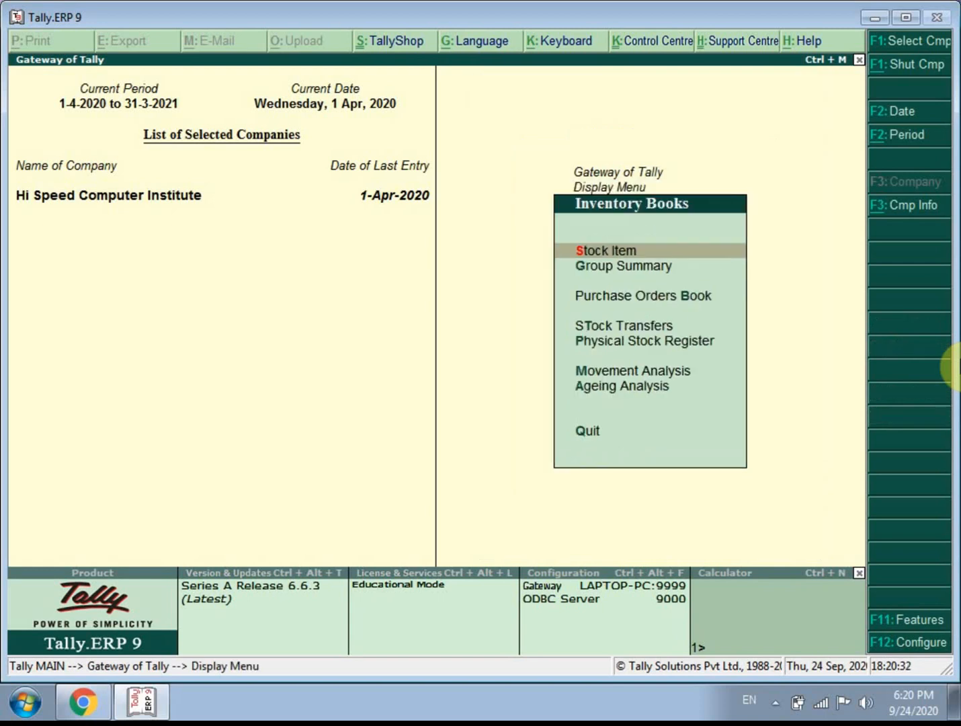
Open the Arihant Treding purchase order again through April in the Purchase Orders Book.
{"action": "key", "text": "Down"}
{"action": "key", "text": "Down"}
{"action": "key", "text": "Return"}
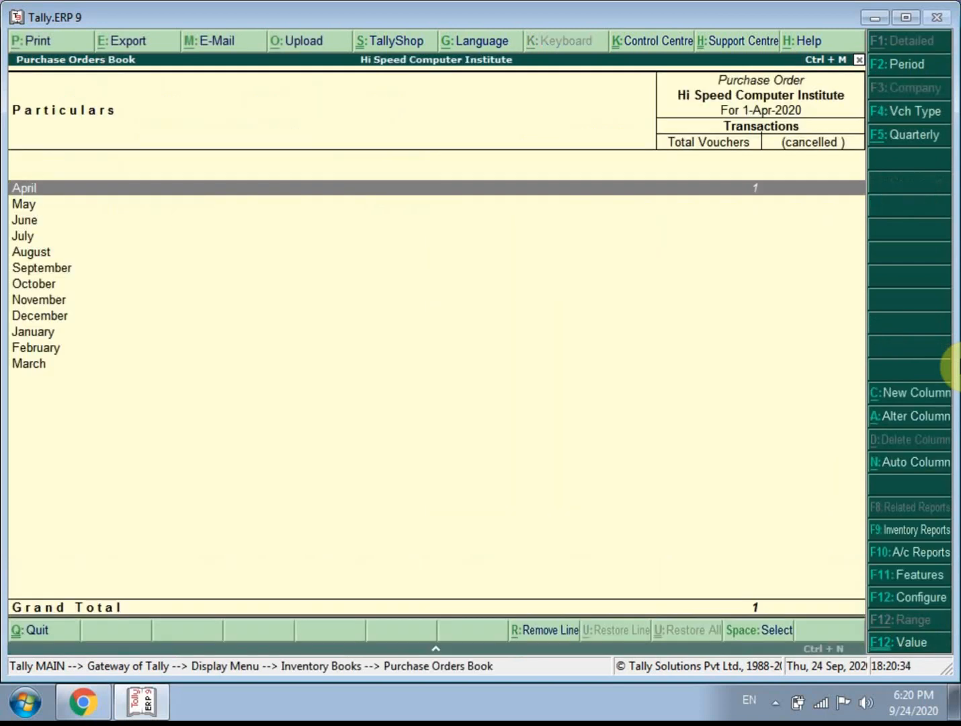
{"action": "key", "text": "Return"}
{"action": "key", "text": "Return"}
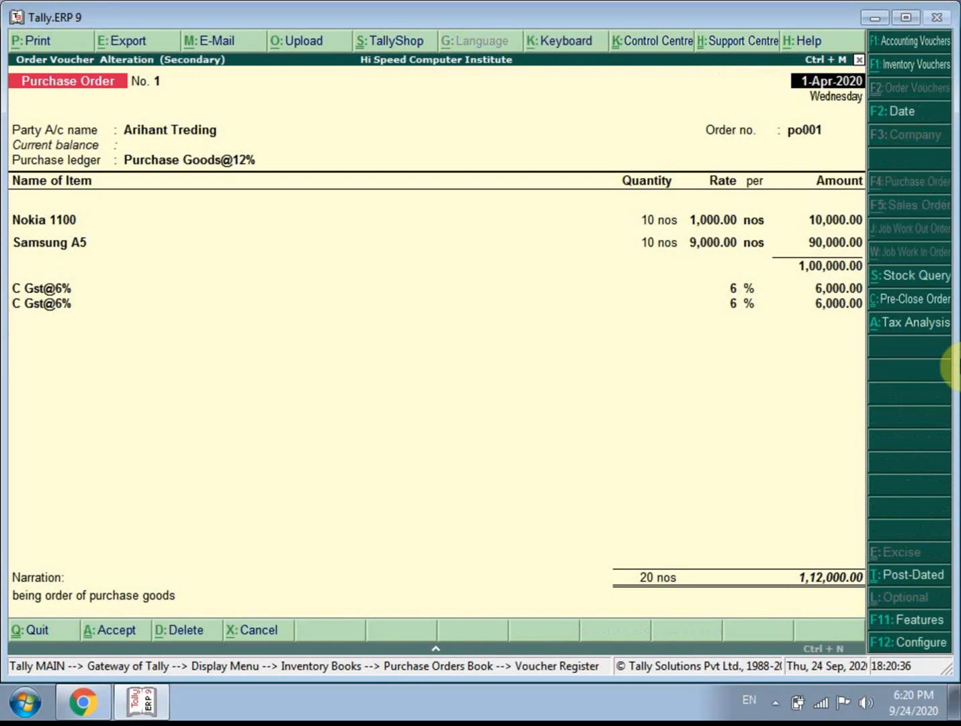
Display the order's print preview, enlarge it and examine the page down to the signatory block.
{"action": "left_click", "coordinate": [65, 43]}
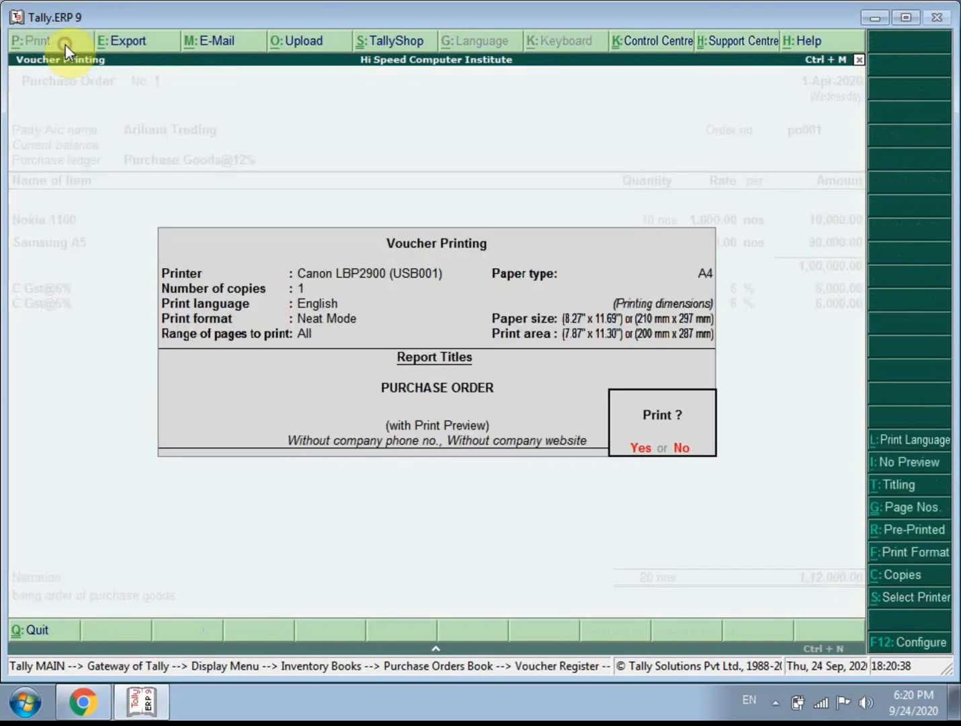
{"action": "left_click", "coordinate": [640, 448]}
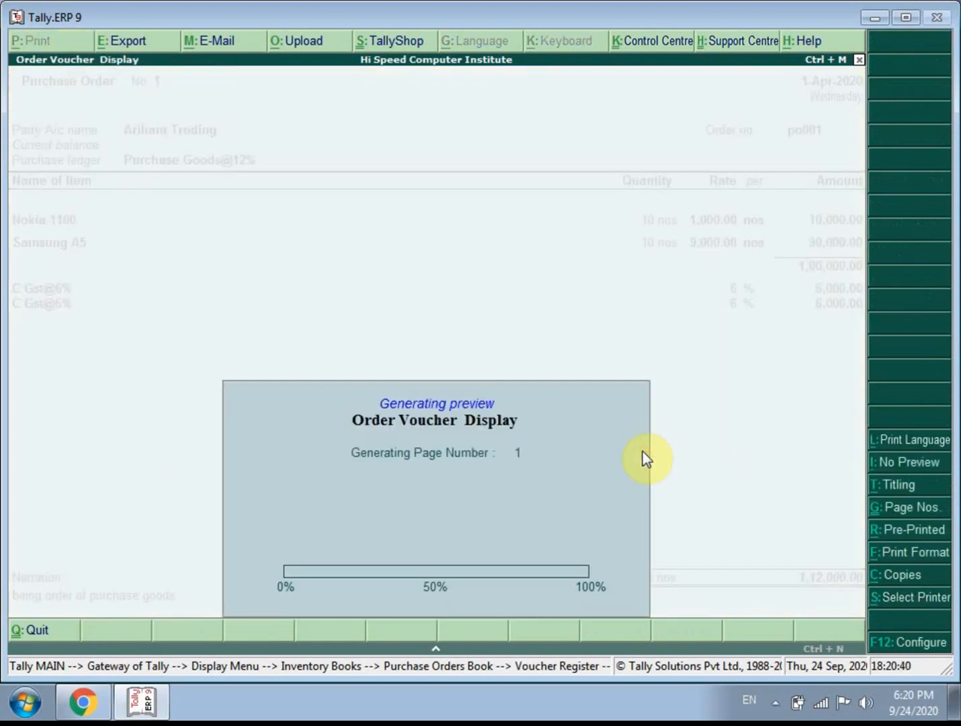
{"action": "left_click", "coordinate": [574, 577]}
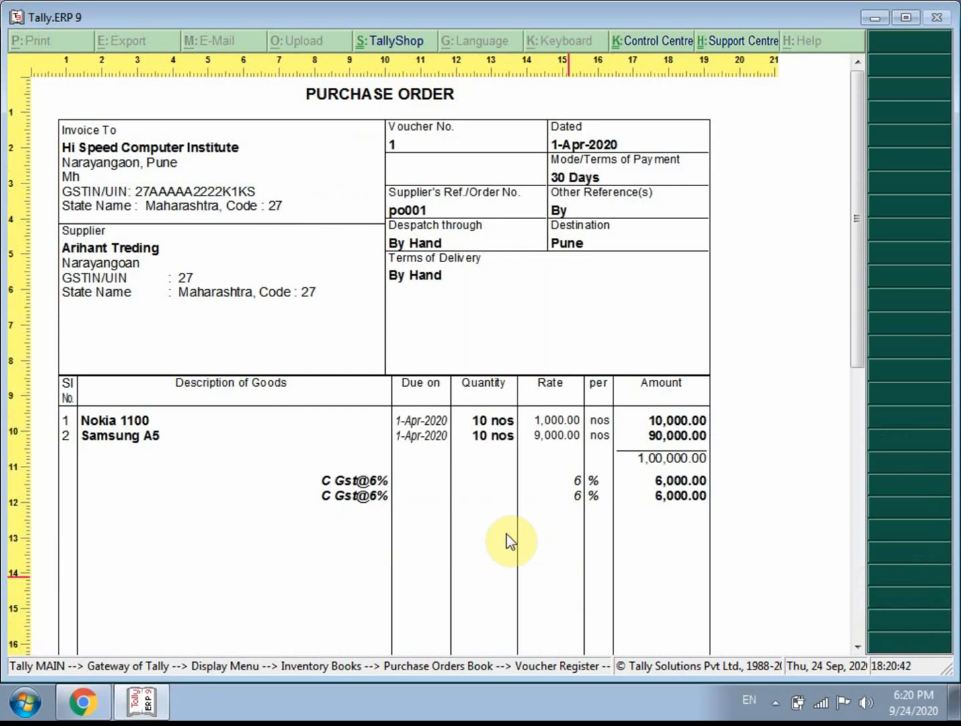
{"action": "scroll", "coordinate": [255, 337], "scroll_direction": "down", "scroll_amount": 1}
{"action": "scroll", "coordinate": [254, 337], "scroll_direction": "down", "scroll_amount": 6}
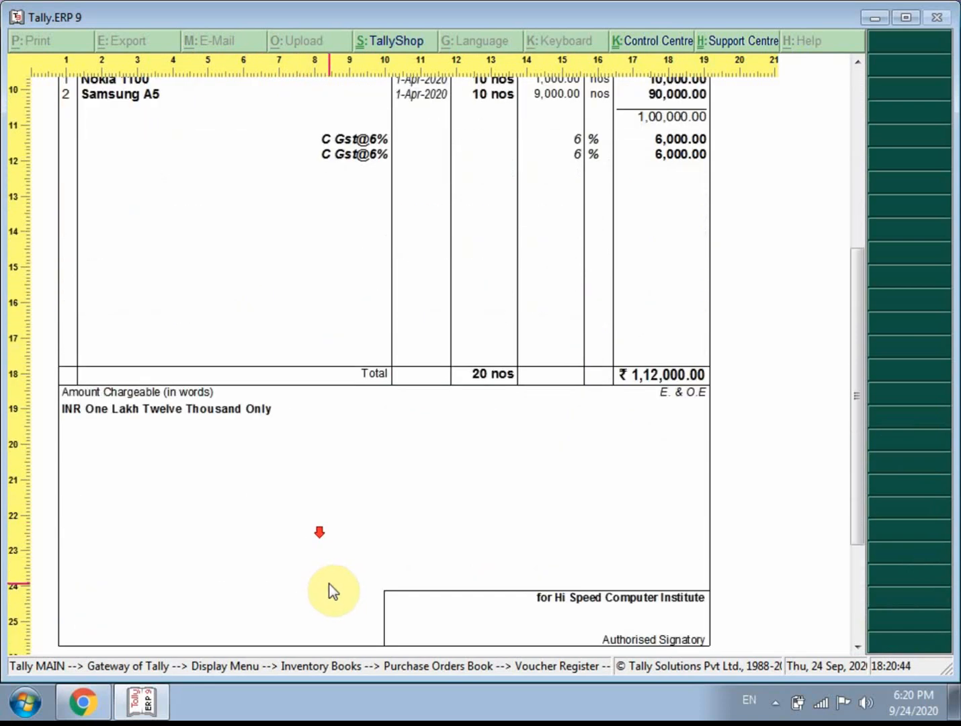
Close the enlarged preview, quit the order voucher and back out of the reports to the Gateway of Tally.
{"action": "key", "text": "alt+z"}
{"action": "key", "text": "Escape"}
{"action": "key", "text": "Escape"}
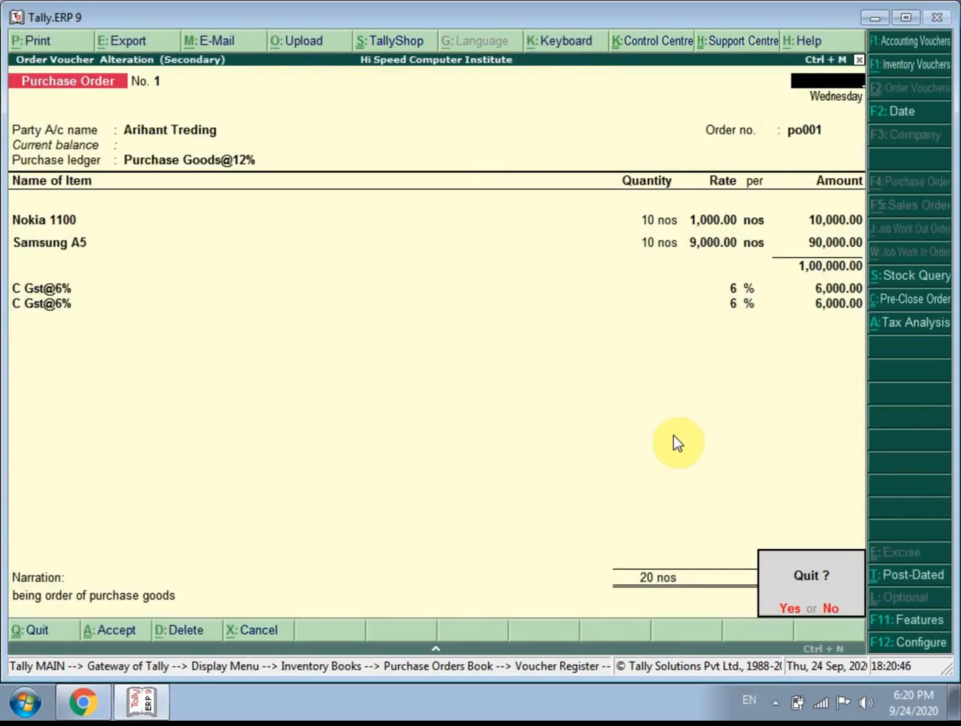
{"action": "key", "text": "Return"}
{"action": "key", "text": "Escape"}
{"action": "key", "text": "Escape"}
{"action": "key", "text": "Escape"}
{"action": "key", "text": "Escape"}
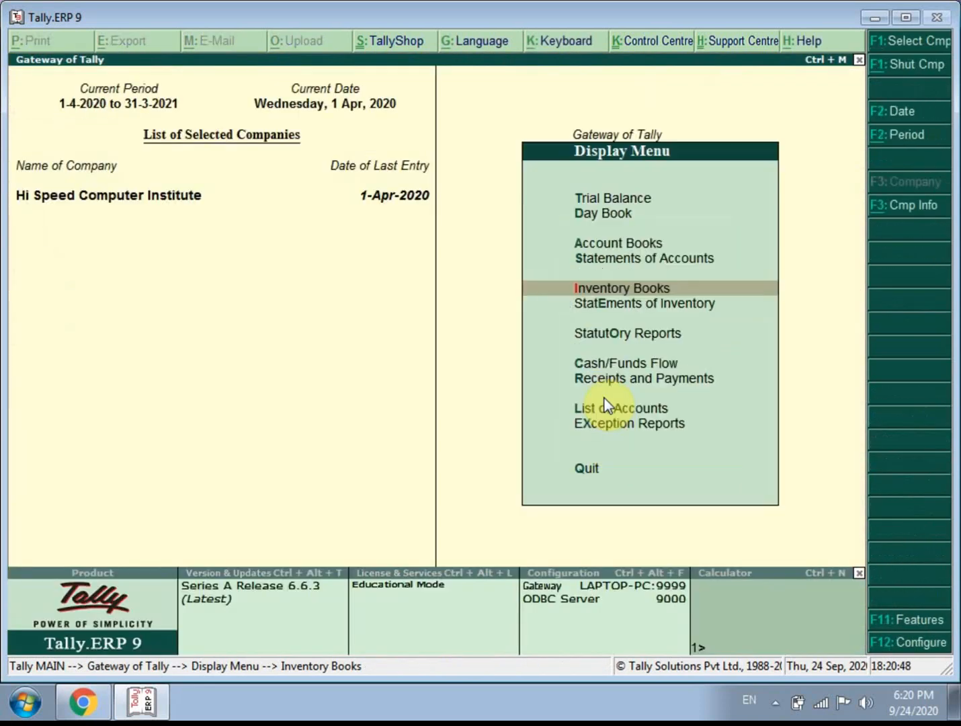
{"action": "key", "text": "Escape"}
{"action": "key", "text": "Escape"}
{"action": "key", "text": "Escape"}
{"action": "key", "text": "Escape"}
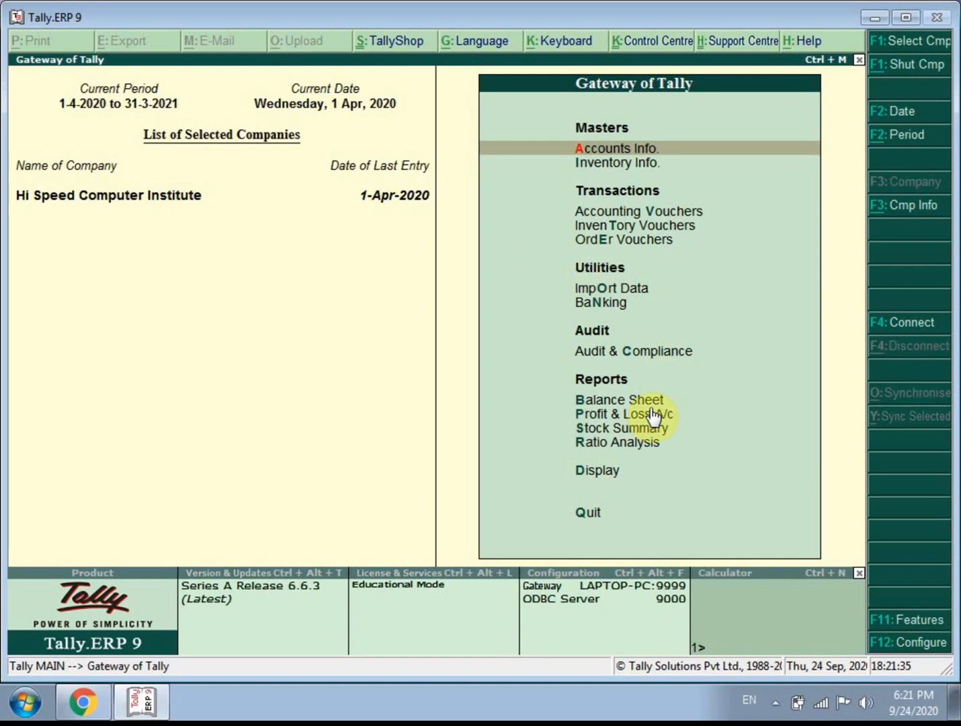
{"action": "left_click", "coordinate": [780, 701]}
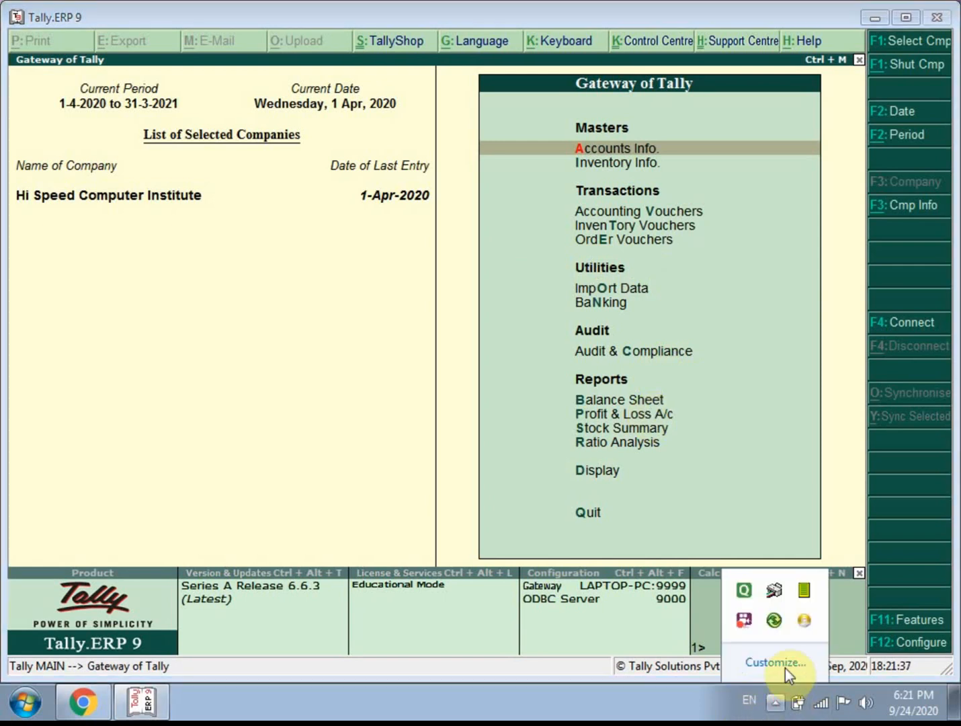
{"action": "left_click", "coordinate": [754, 619]}
{"action": "left_click", "coordinate": [754, 619]}
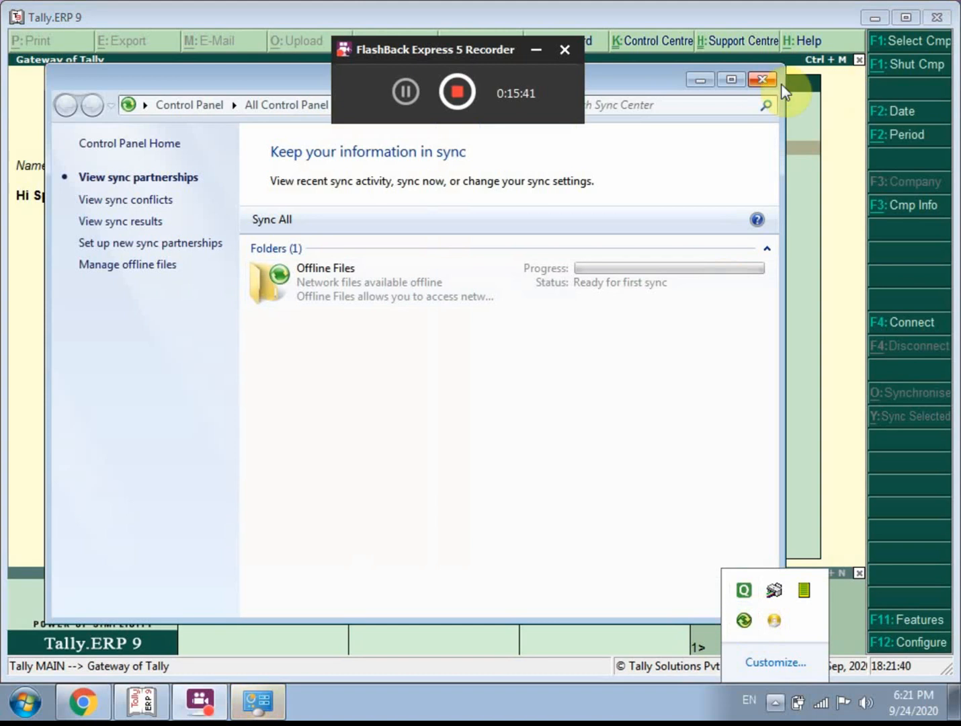
{"action": "left_click", "coordinate": [761, 80]}
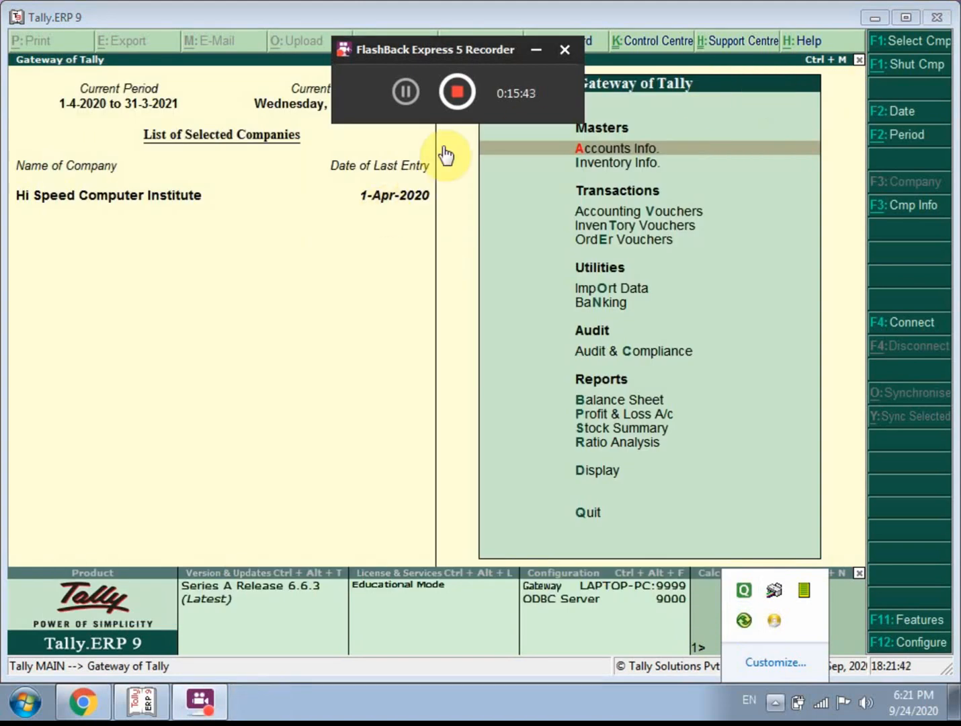